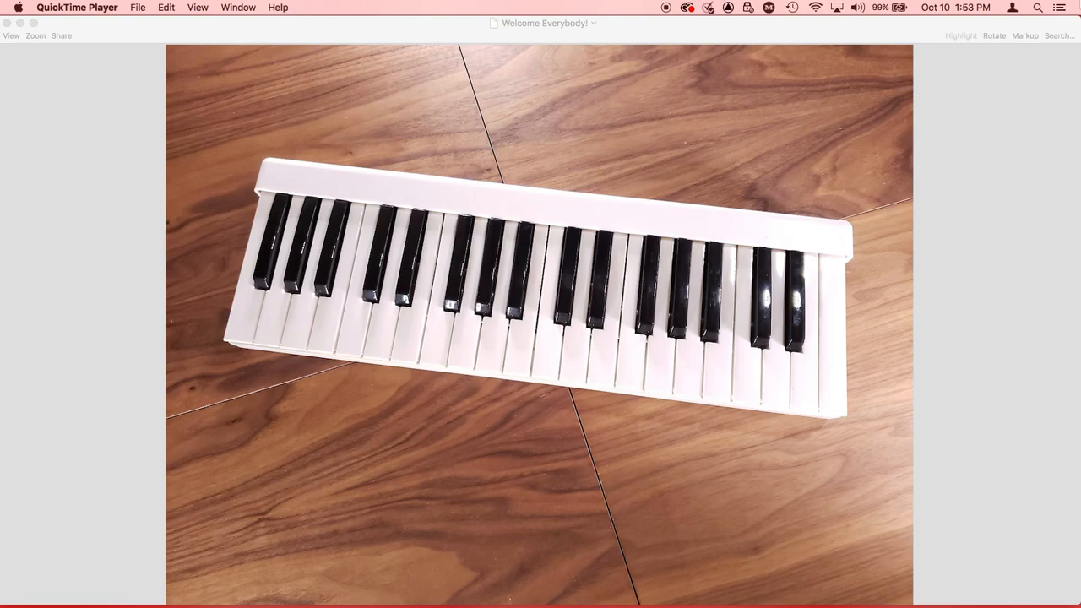
Step: Switch to Pro Tools First and create a new project named Cuban Piano with Backup to Cloud turned off
{"action": "key", "text": "super+Tab"}
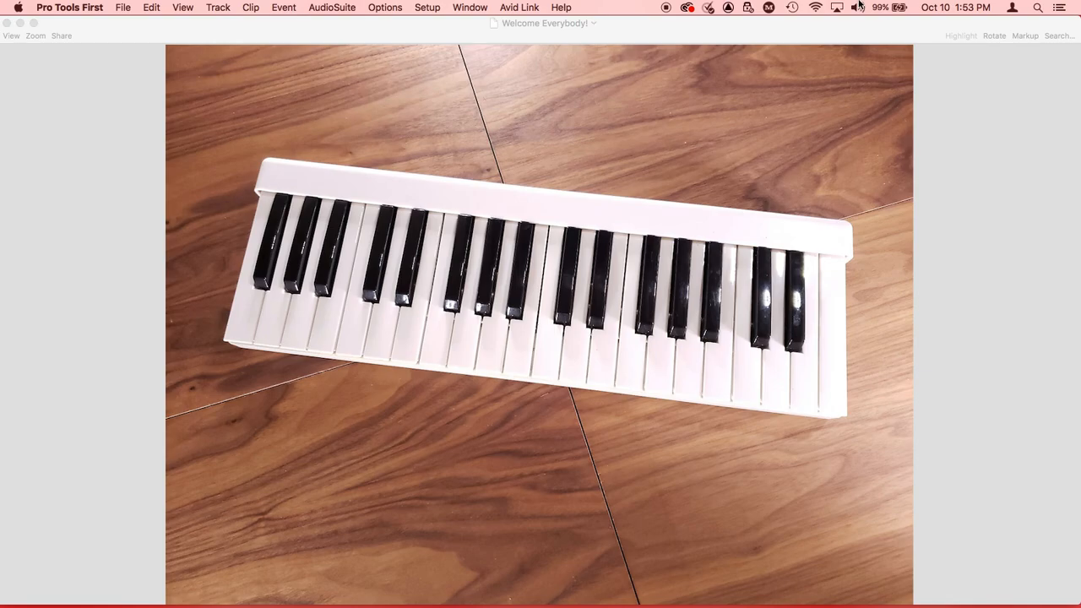
{"action": "left_click", "coordinate": [122, 7]}
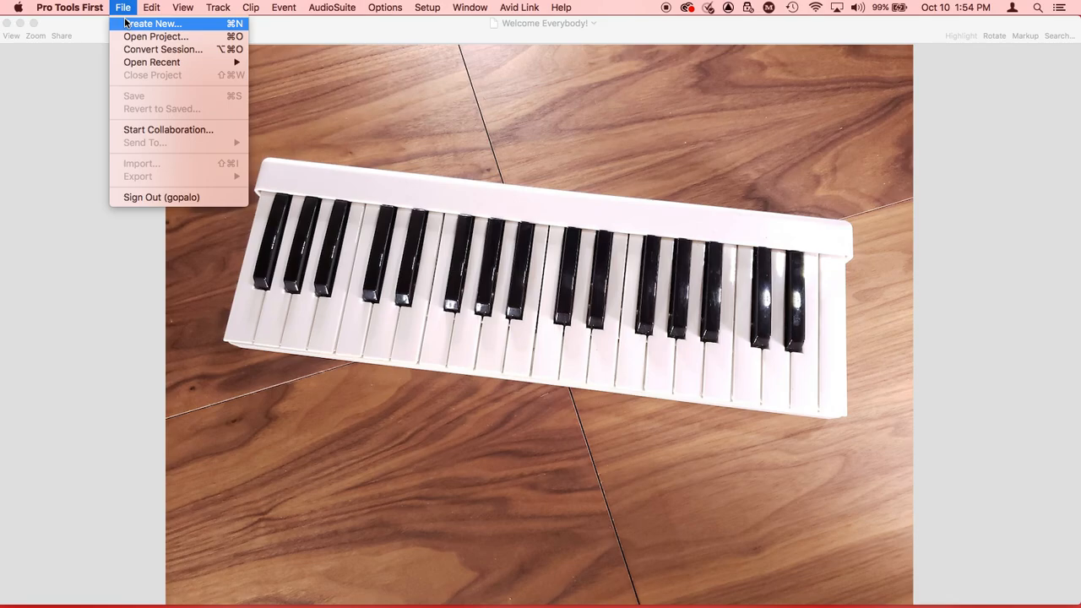
{"action": "left_click", "coordinate": [127, 24]}
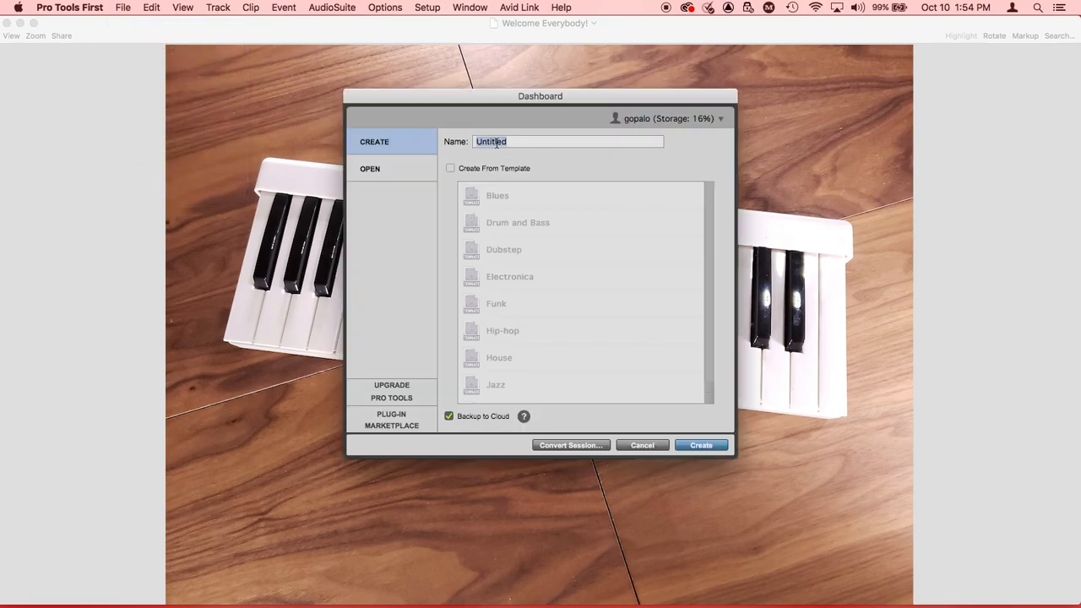
{"action": "left_click", "coordinate": [381, 171]}
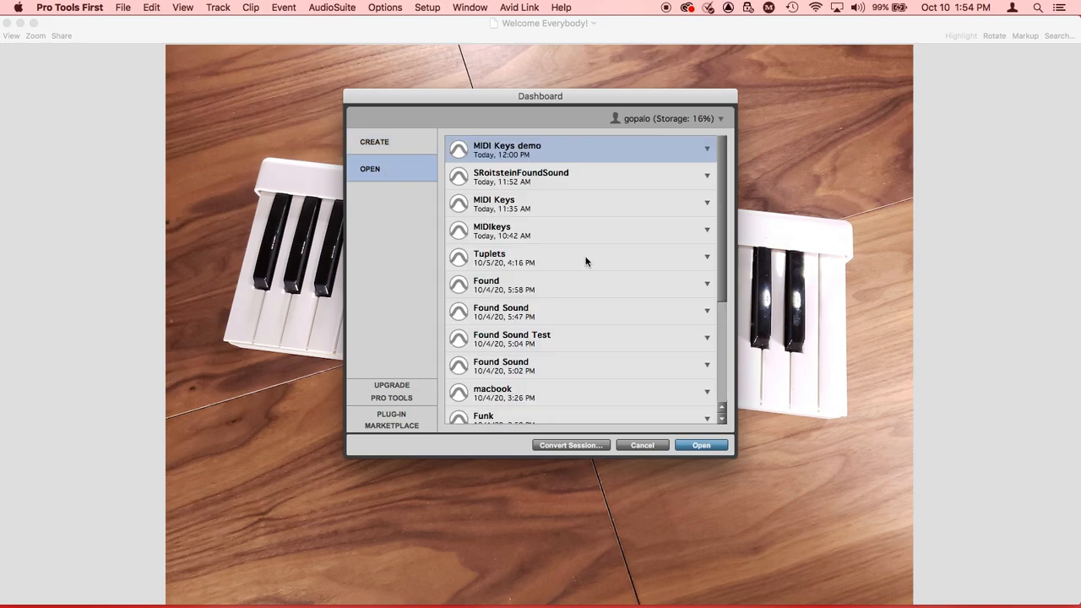
{"action": "left_click", "coordinate": [394, 144]}
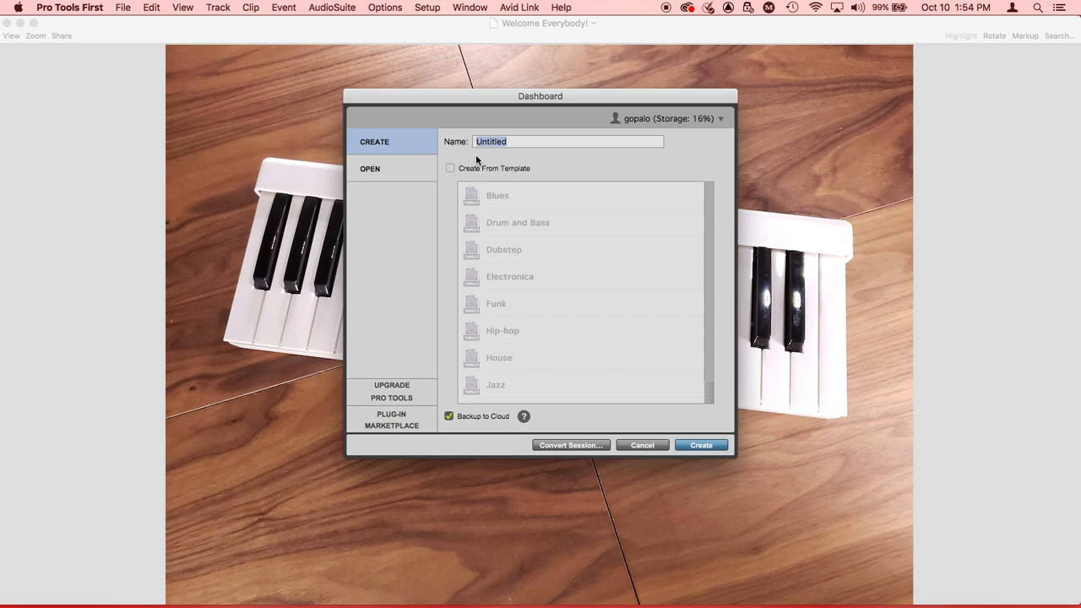
{"action": "type", "text": "Cuban Piano"}
{"action": "left_click", "coordinate": [448, 416]}
{"action": "left_click", "coordinate": [698, 446]}
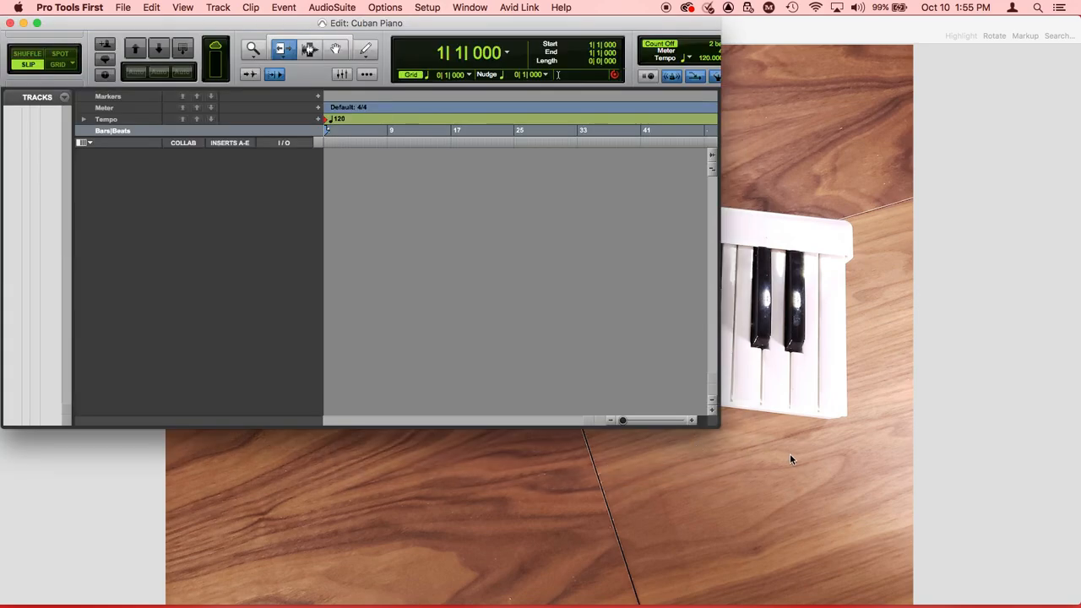
Step: Enlarge the Edit window to fill the screen and create a click track
{"action": "left_click_drag", "start_coordinate": [725, 424], "coordinate": [1074, 605]}
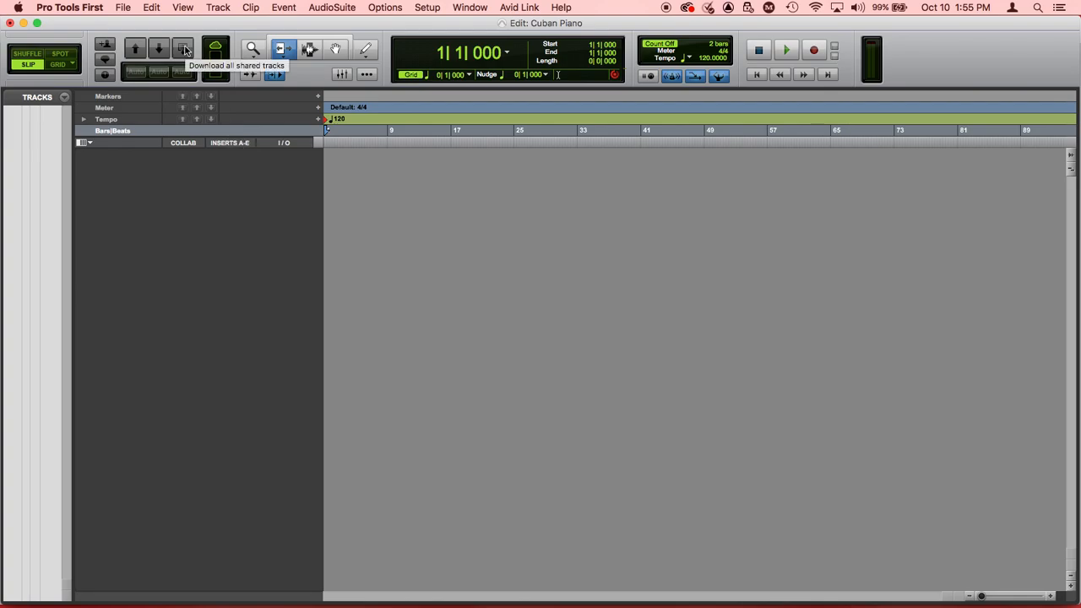
{"action": "left_click", "coordinate": [216, 7]}
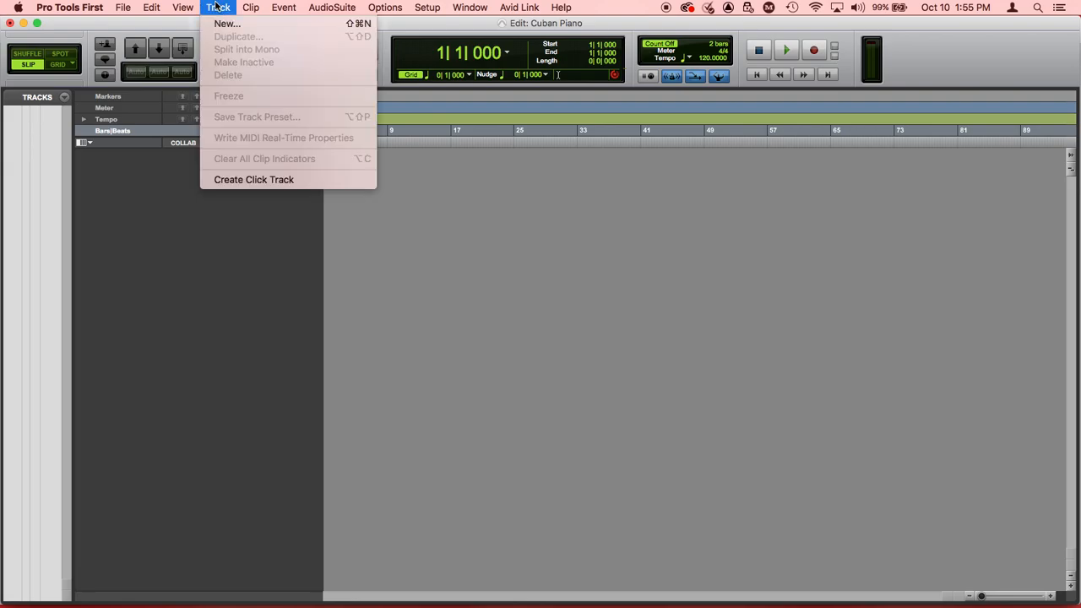
{"action": "left_click", "coordinate": [269, 180]}
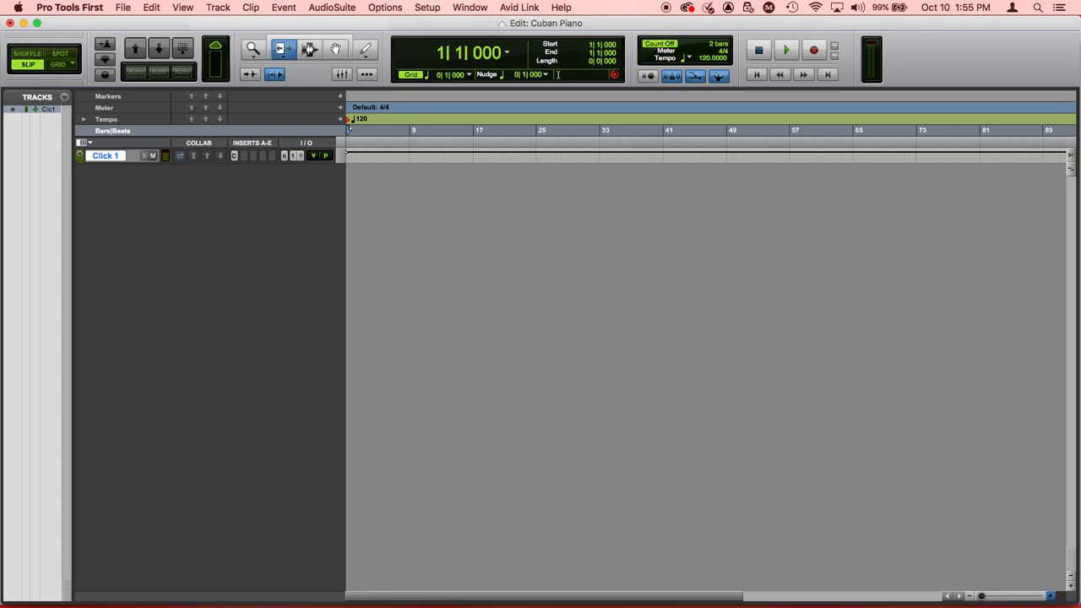
Step: Switch the edit mode to Grid
{"action": "left_click", "coordinate": [1051, 596]}
{"action": "left_click", "coordinate": [1051, 597]}
{"action": "left_click", "coordinate": [1051, 597]}
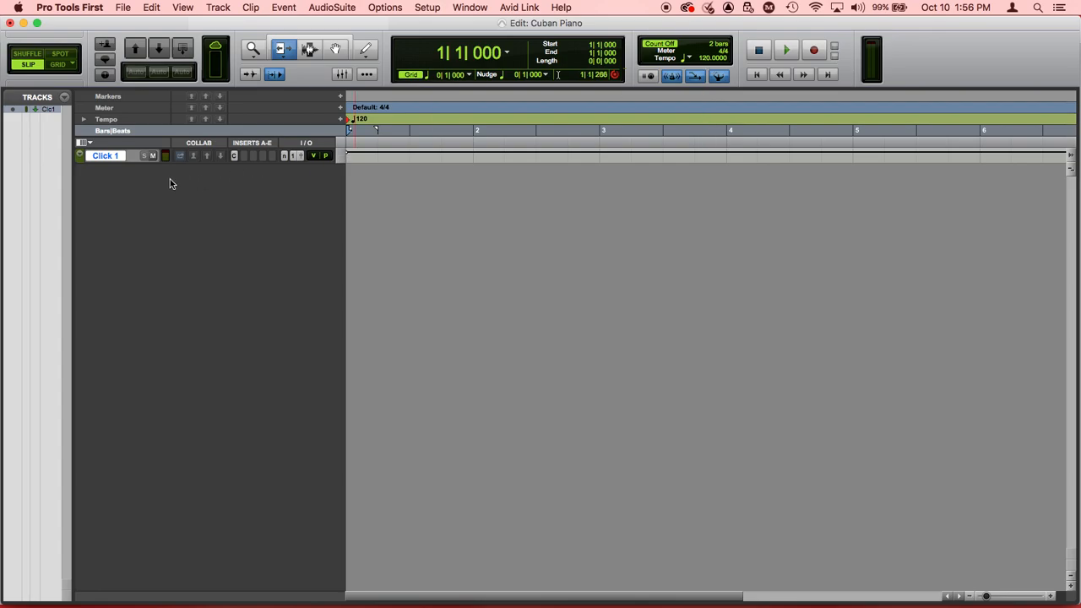
{"action": "left_click", "coordinate": [54, 64]}
Step: Play back the click track for a few bars, then turn off MIDI Merge
{"action": "key", "text": "space"}
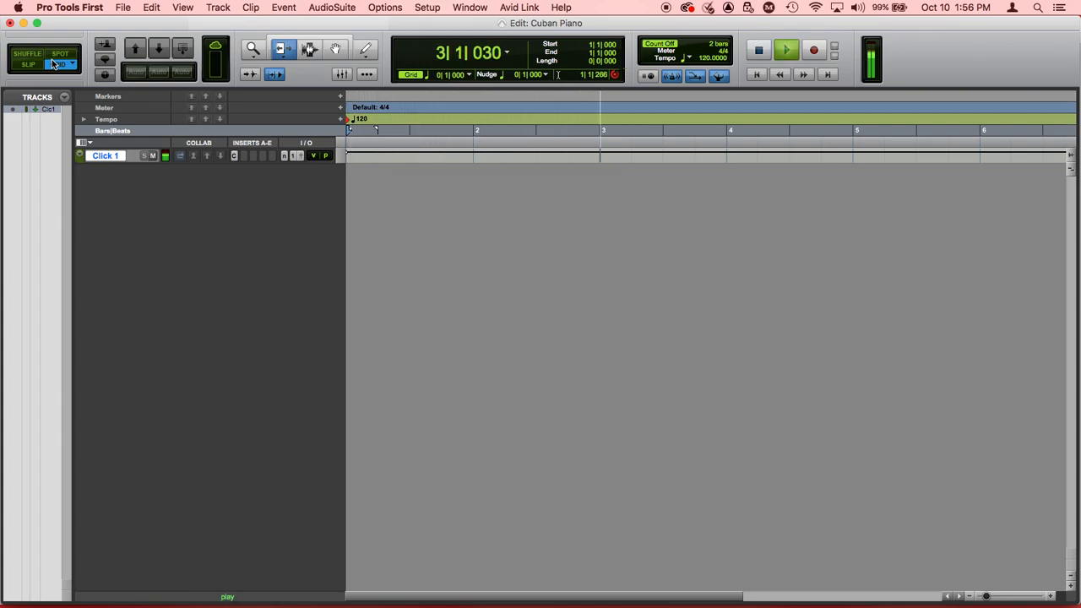
{"action": "key", "text": "space"}
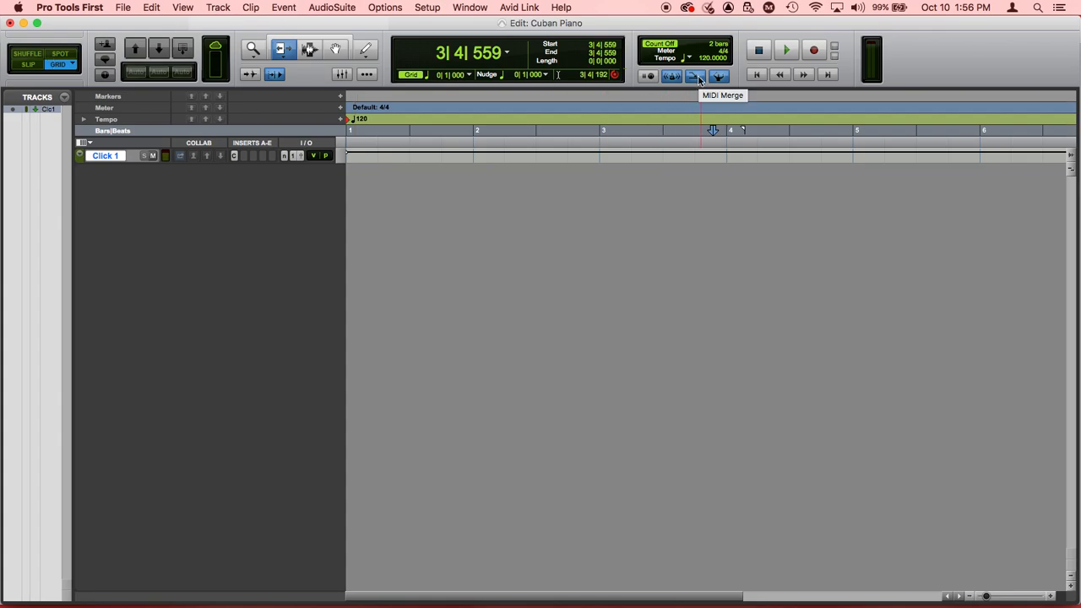
{"action": "left_click", "coordinate": [697, 79]}
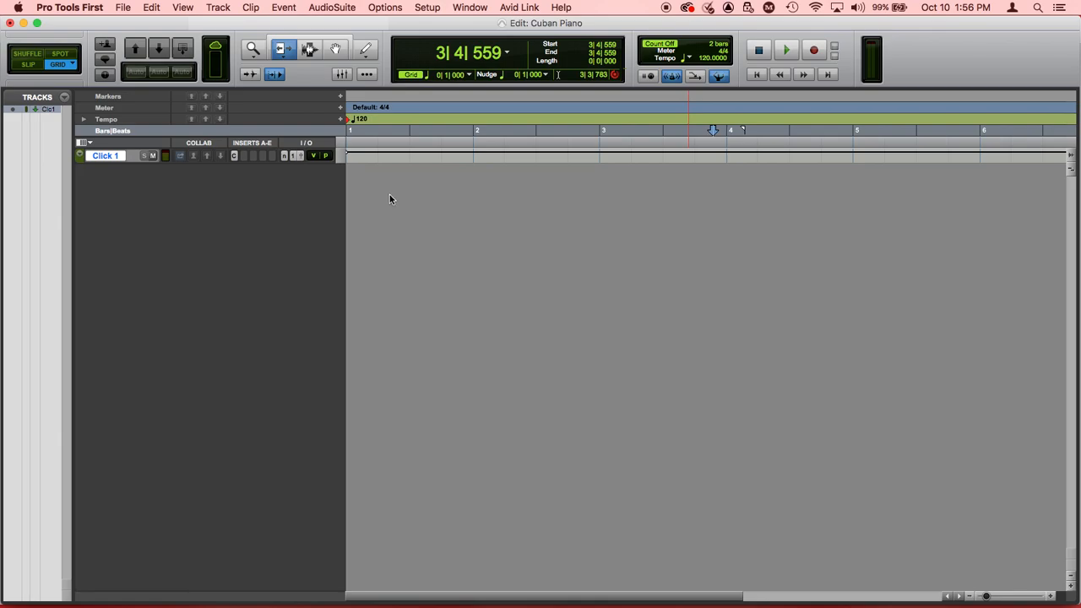
Step: Create one new stereo Instrument Track in Ticks named Piano
{"action": "left_click", "coordinate": [219, 8]}
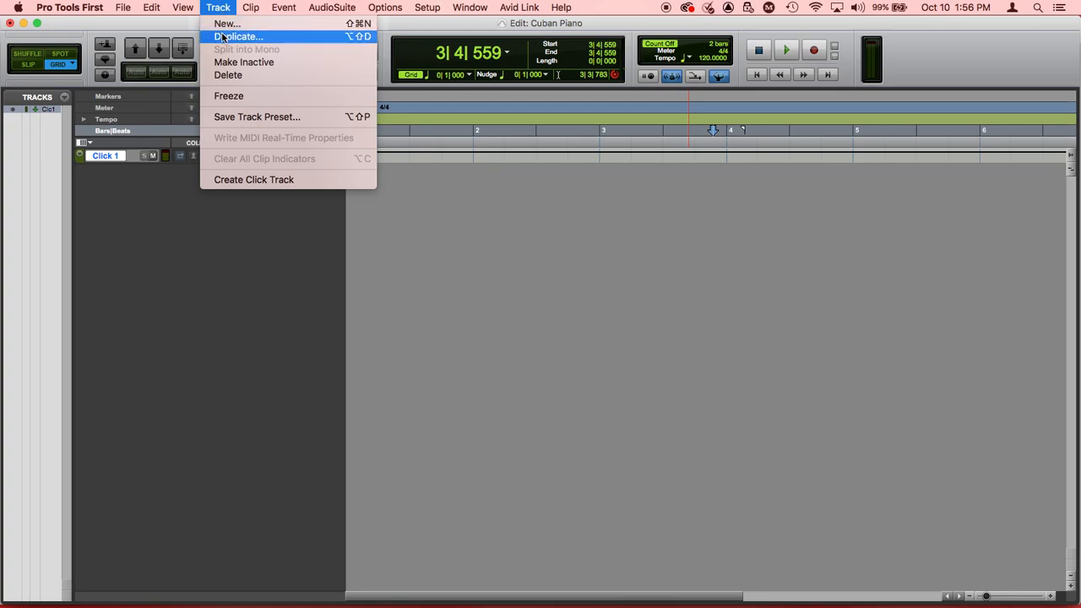
{"action": "left_click", "coordinate": [226, 24]}
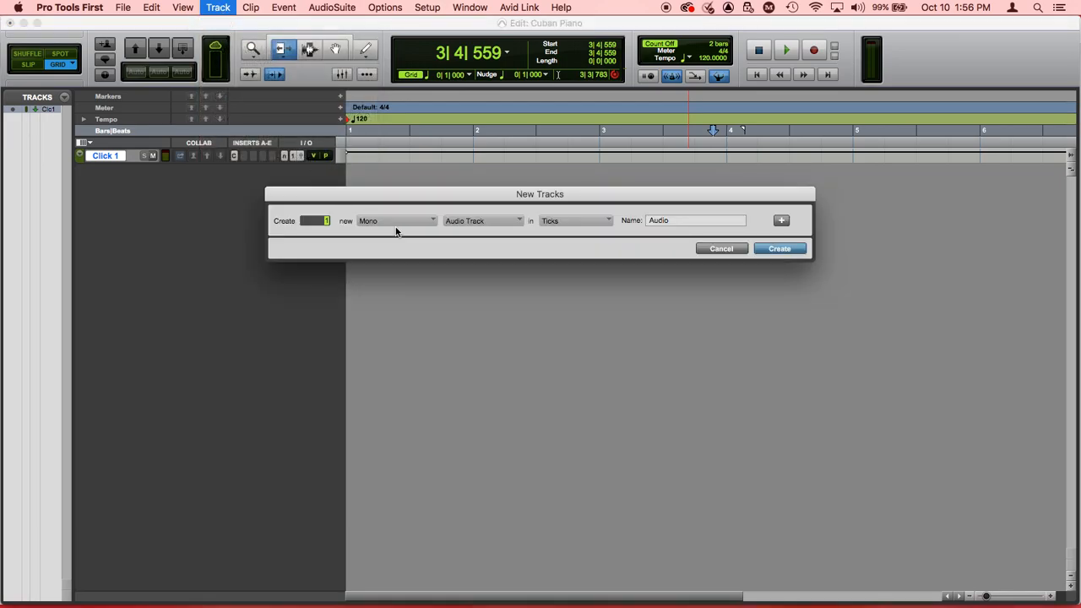
{"action": "left_click", "coordinate": [402, 222]}
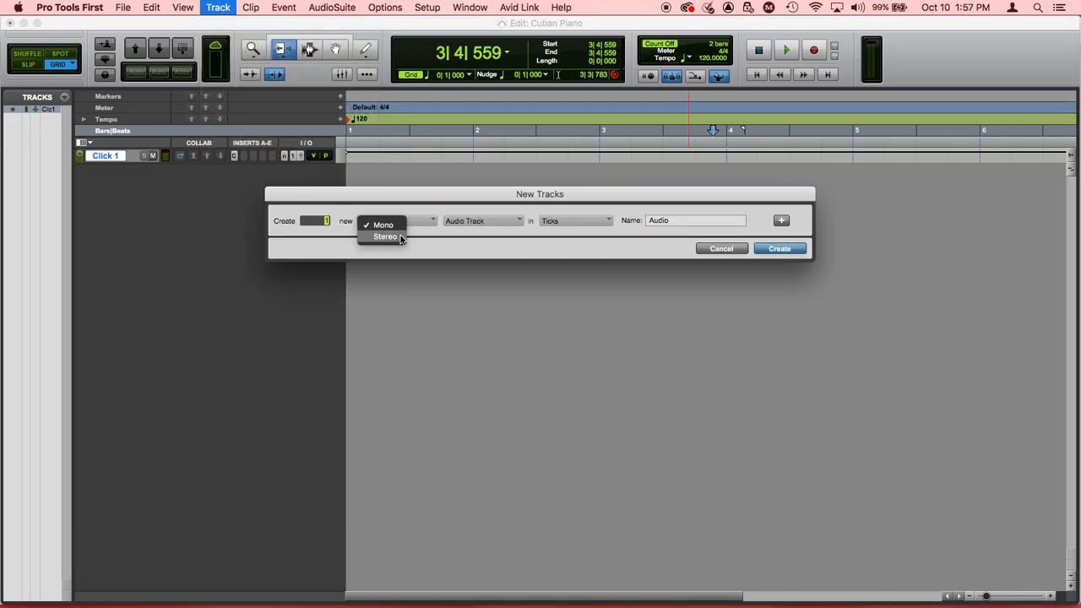
{"action": "left_click", "coordinate": [393, 234]}
{"action": "left_click", "coordinate": [466, 224]}
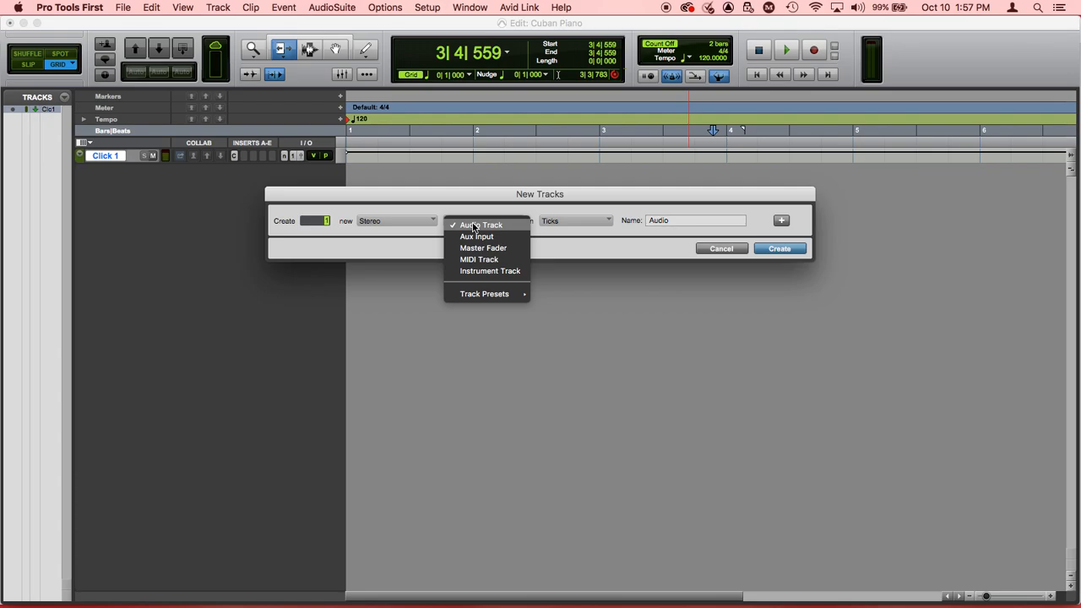
{"action": "left_click", "coordinate": [485, 271]}
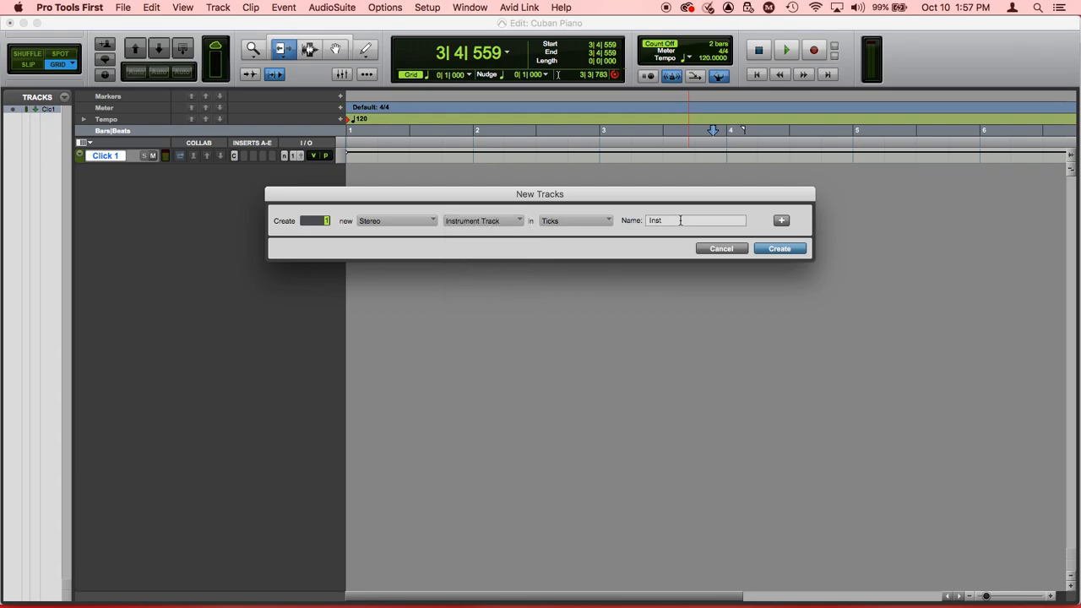
{"action": "left_click_drag", "start_coordinate": [680, 221], "coordinate": [639, 218]}
{"action": "type", "text": "Piano"}
{"action": "left_click", "coordinate": [781, 249]}
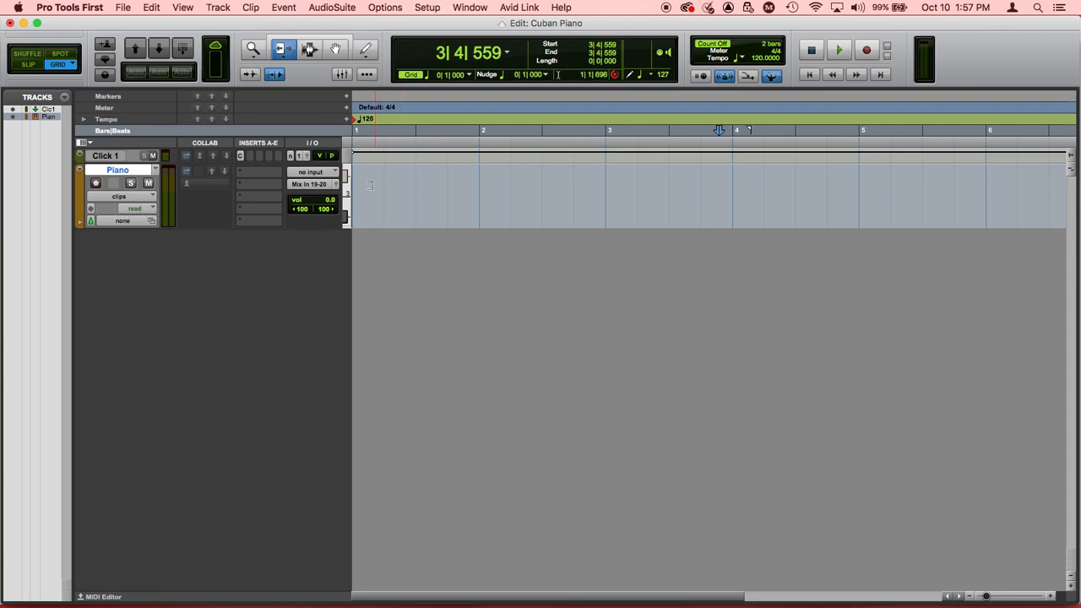
Step: Insert the multichannel instrument plug-in Xpand!2 (stereo) in the Piano track's first insert slot
{"action": "left_click", "coordinate": [336, 49]}
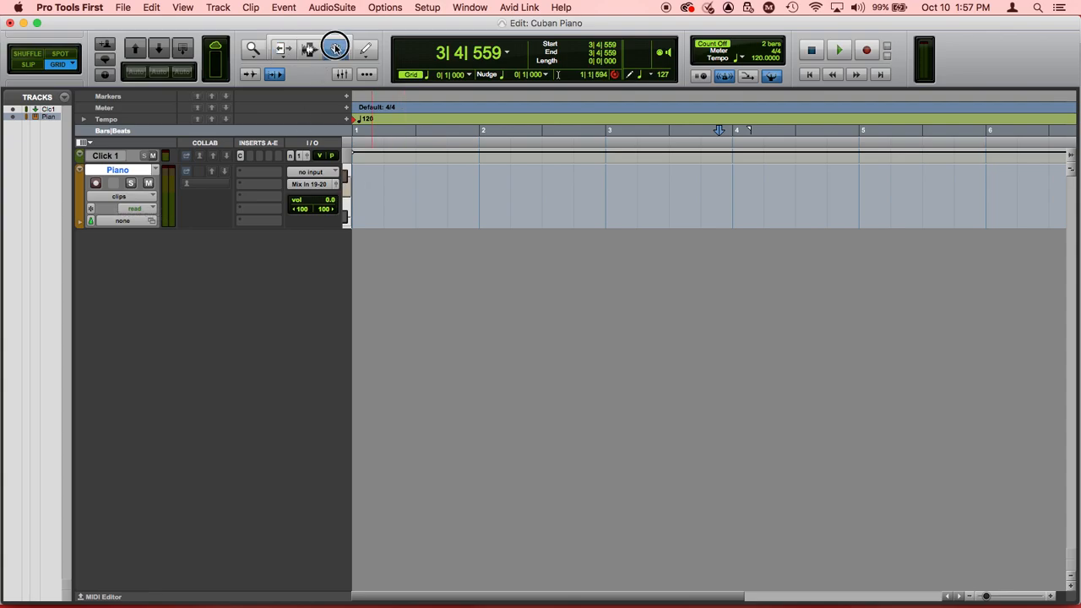
{"action": "left_click", "coordinate": [254, 174]}
{"action": "mouse_move", "coordinate": [253, 177]}
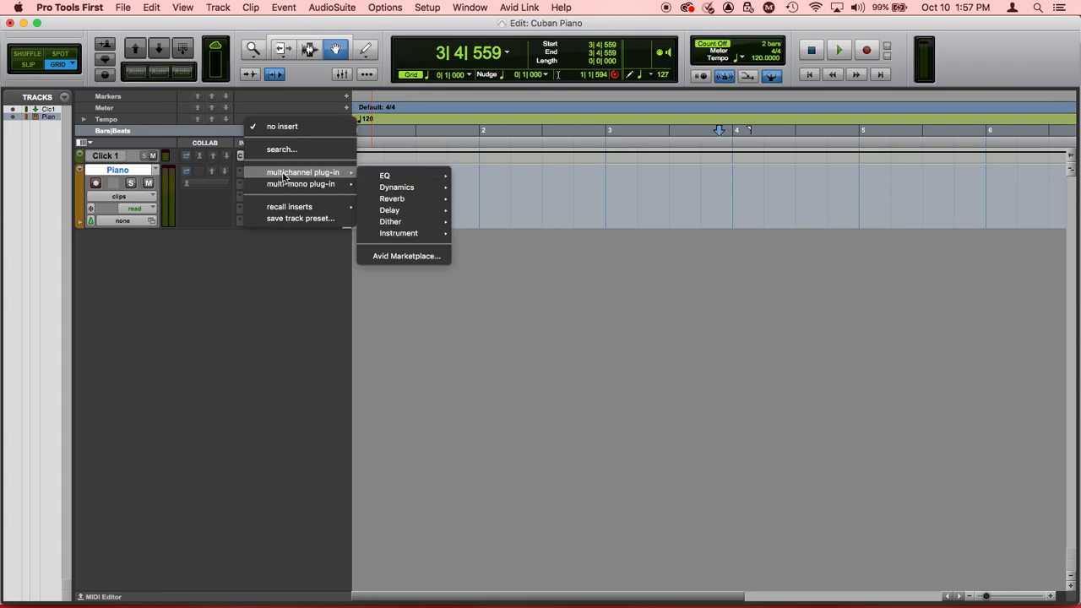
{"action": "mouse_move", "coordinate": [393, 238]}
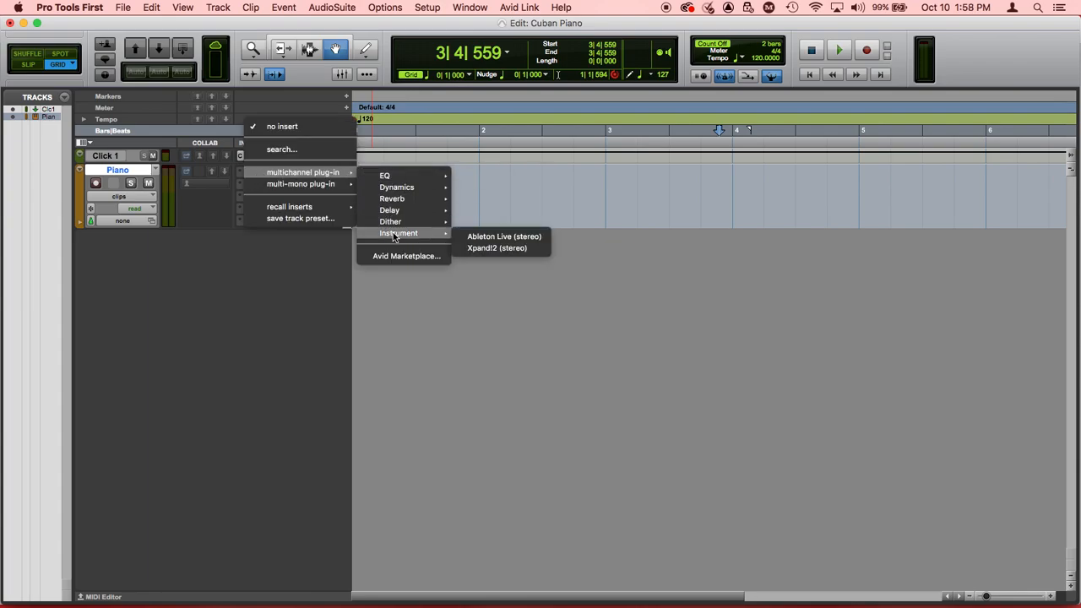
{"action": "left_click", "coordinate": [481, 247]}
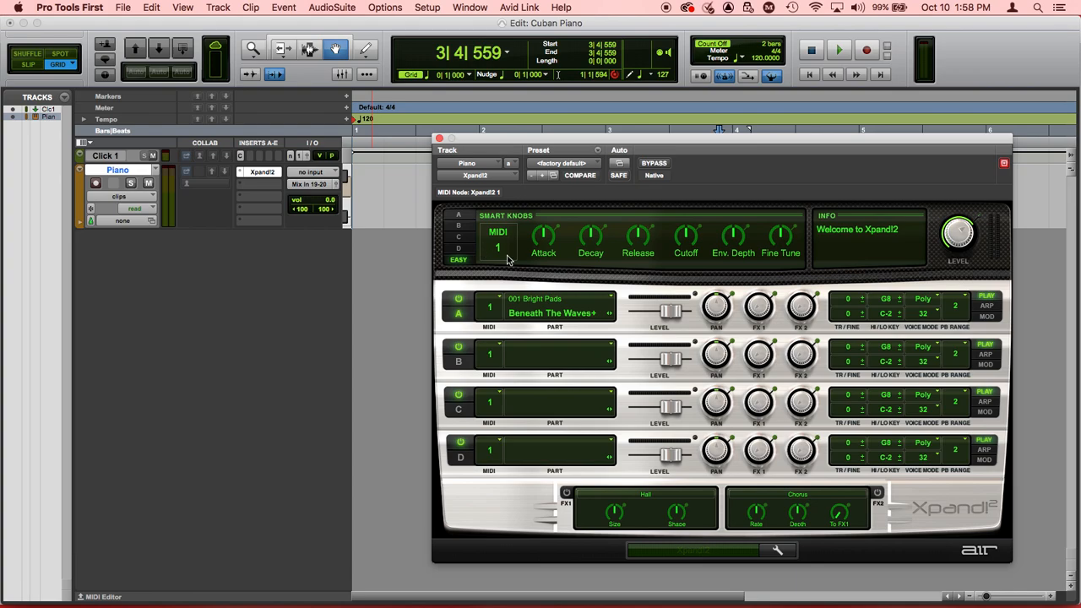
Step: Load Natural Grand Piano from 010 Acoustic Piano into Xpand!2 part A and close the plug-in window
{"action": "left_click", "coordinate": [541, 315]}
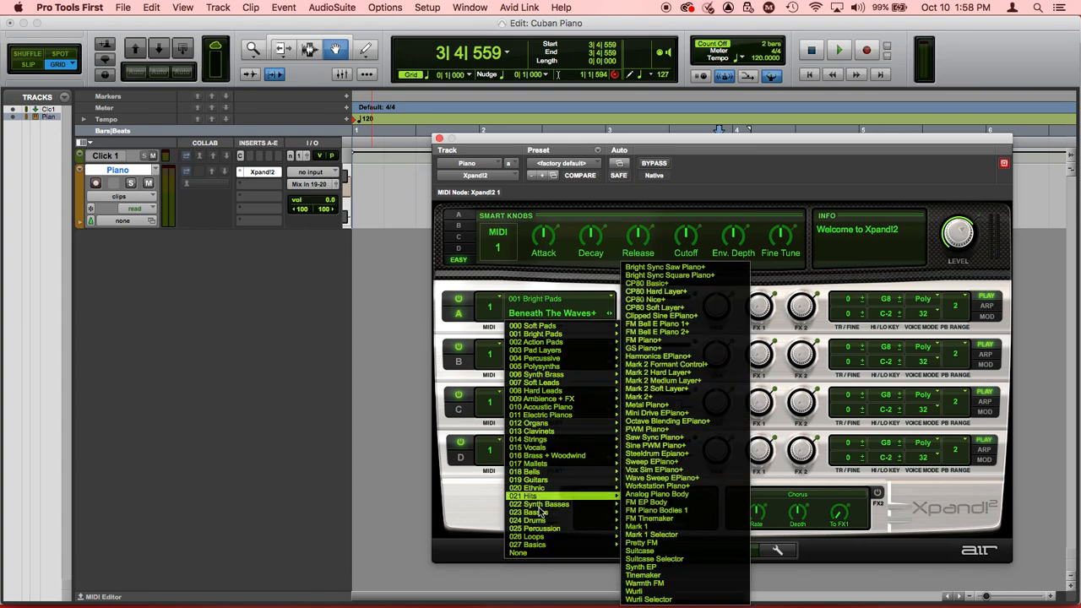
{"action": "mouse_move", "coordinate": [541, 456]}
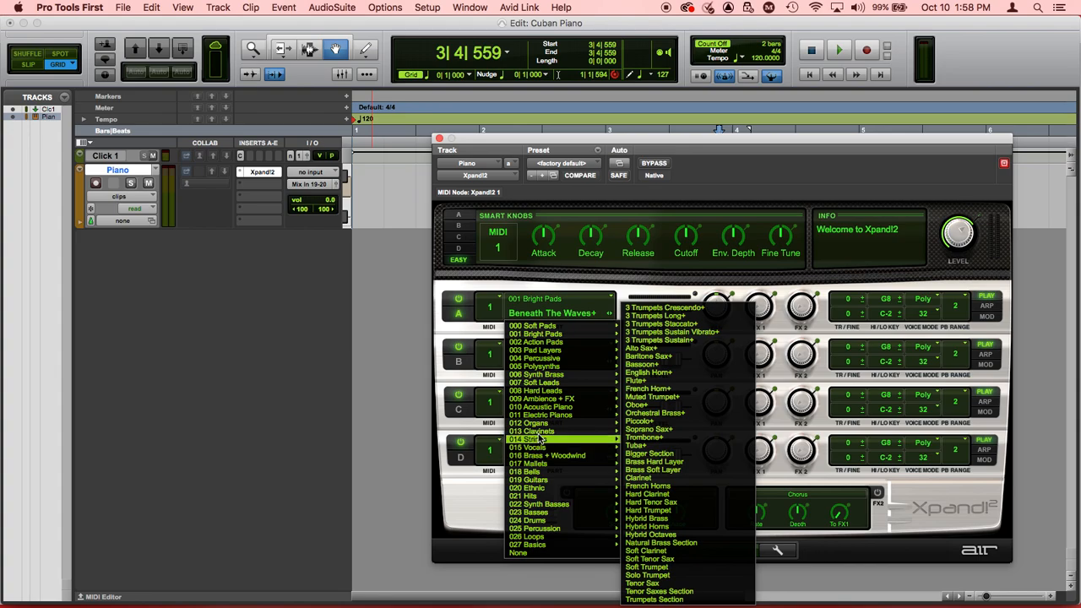
{"action": "mouse_move", "coordinate": [540, 409]}
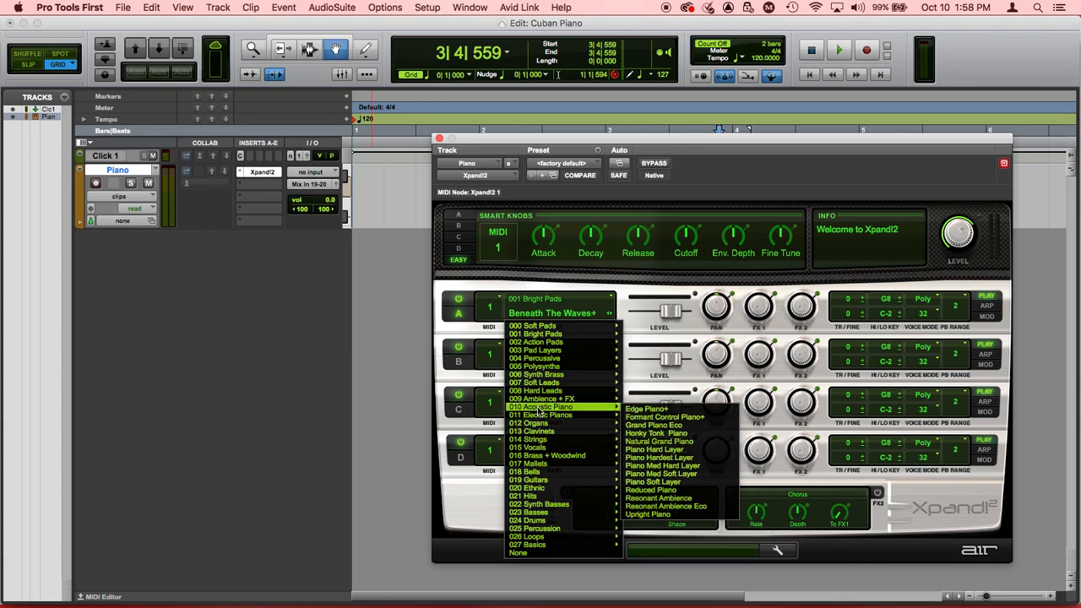
{"action": "left_click", "coordinate": [639, 442]}
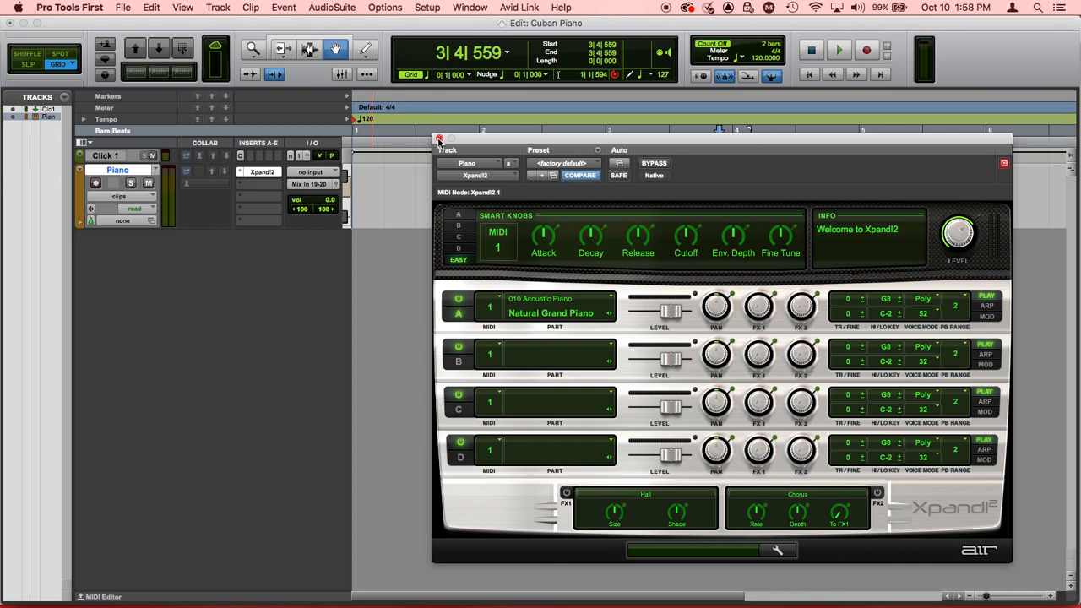
{"action": "left_click", "coordinate": [439, 139]}
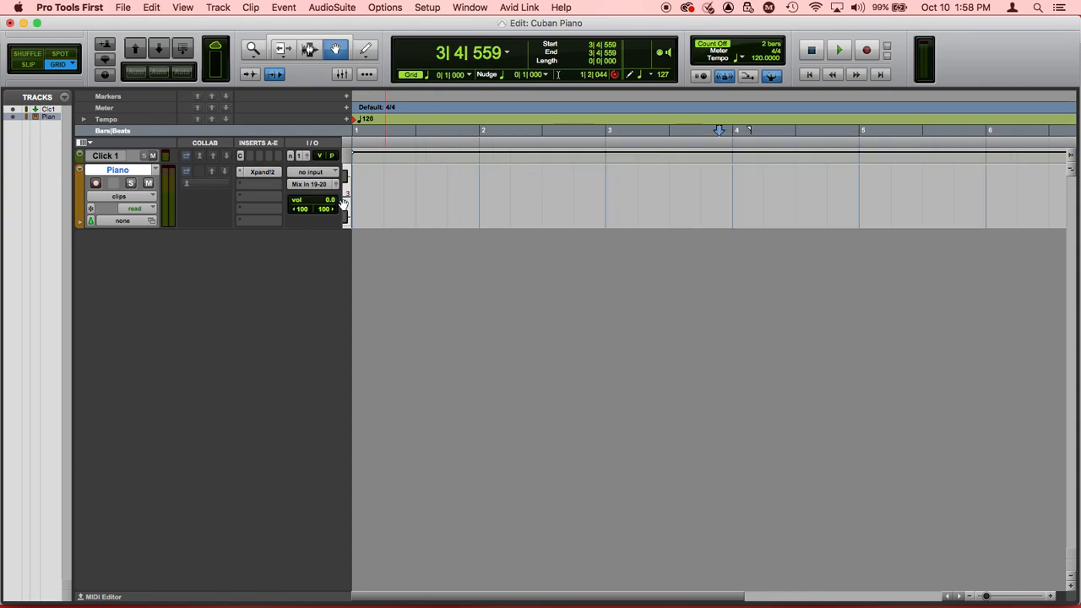
Step: Activate the Pencil tool and show the MIDI Editor below the tracks
{"action": "left_click", "coordinate": [364, 51]}
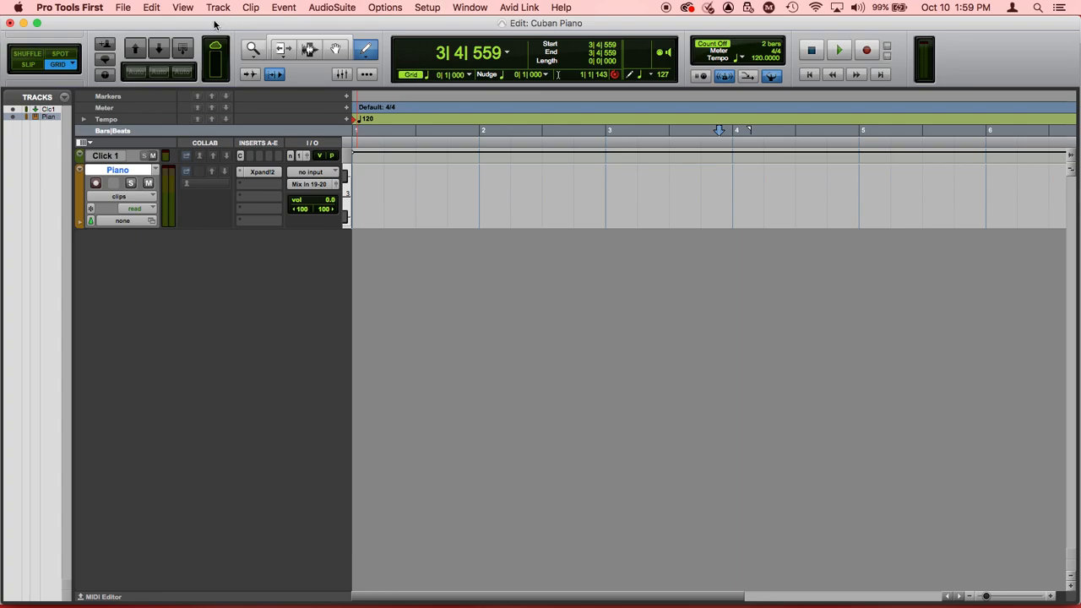
{"action": "left_click", "coordinate": [184, 8]}
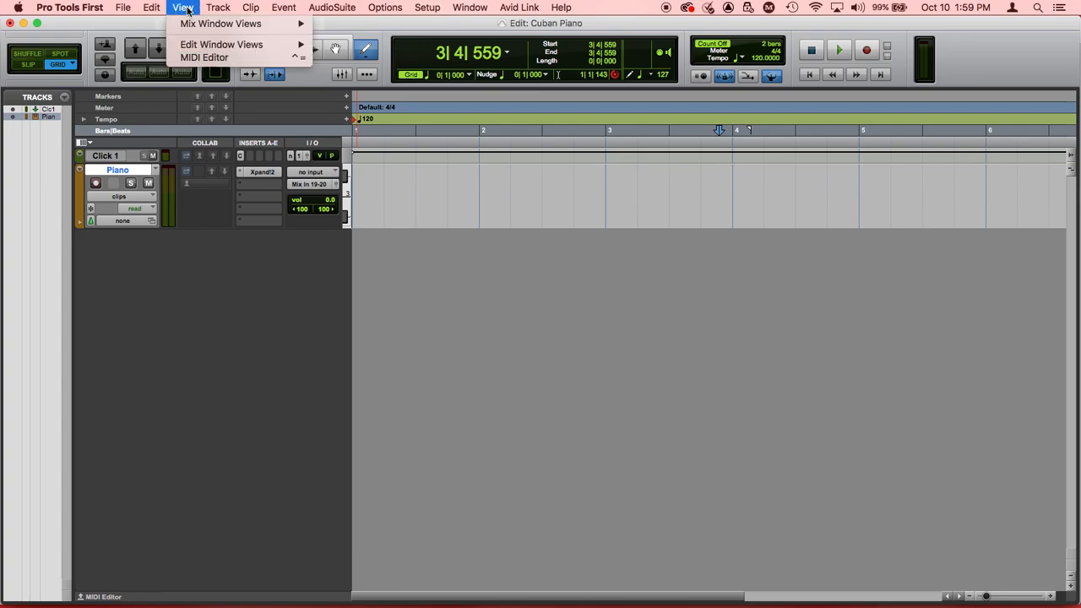
{"action": "left_click", "coordinate": [203, 57]}
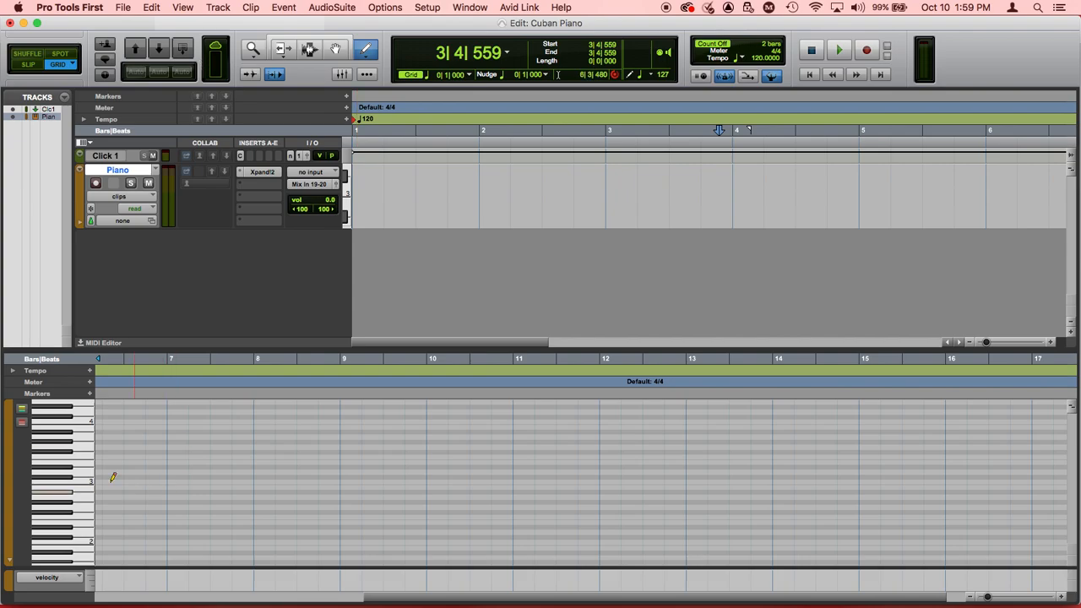
Step: Audition several notes of the piano sound on the MIDI Editor's vertical keyboard
{"action": "left_click", "coordinate": [61, 456]}
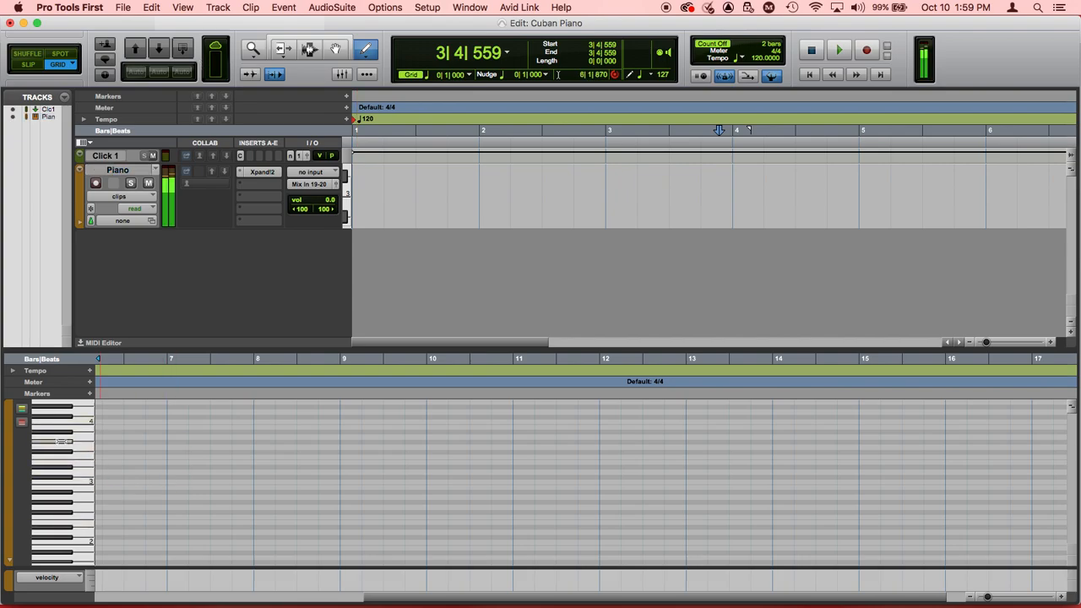
{"action": "left_click", "coordinate": [60, 457]}
{"action": "left_click", "coordinate": [60, 474]}
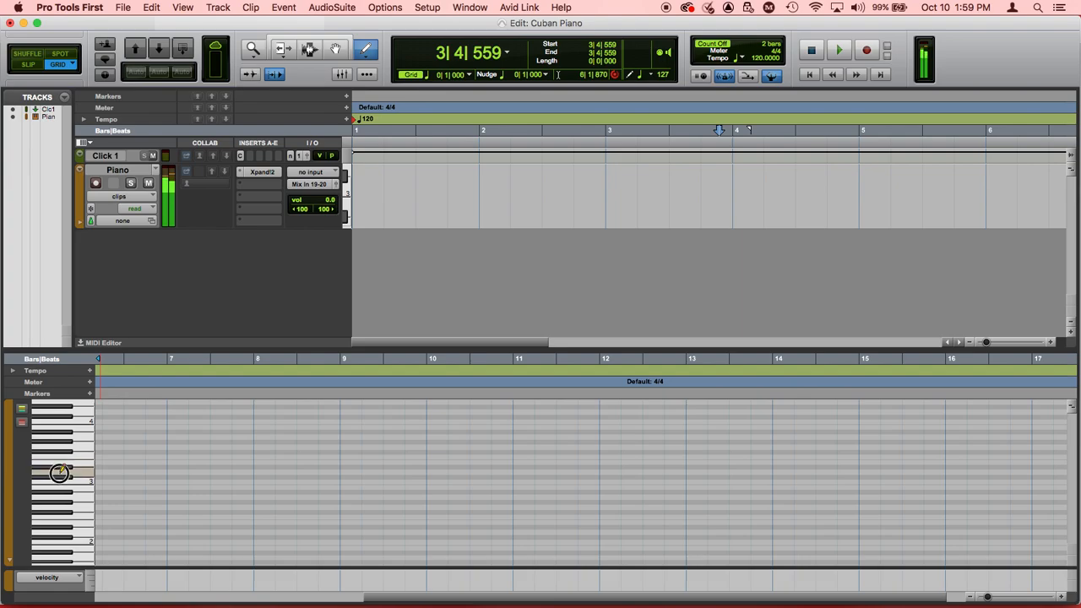
{"action": "left_click", "coordinate": [62, 484]}
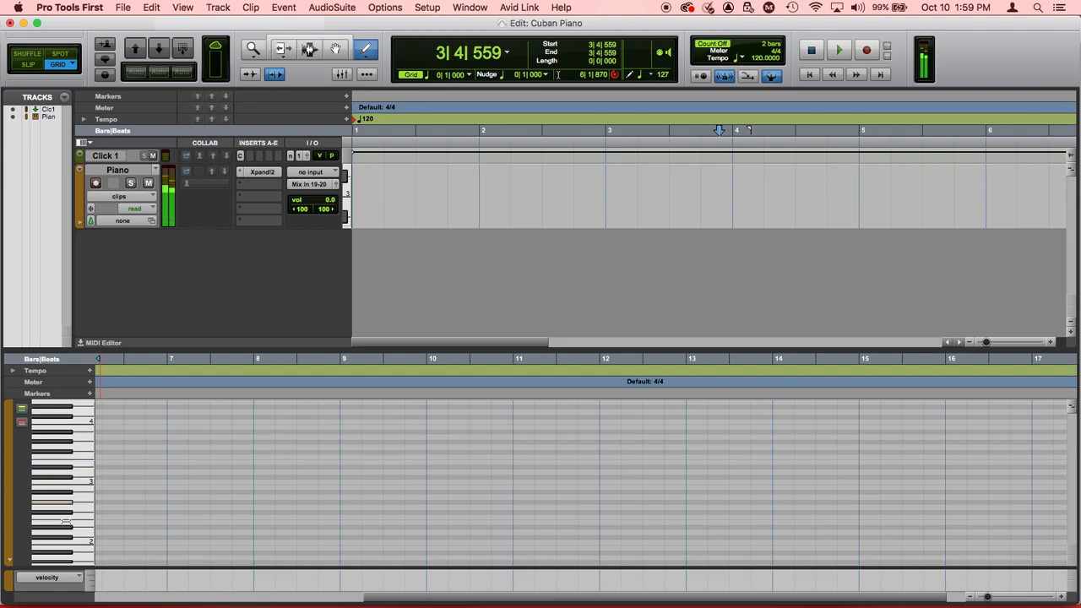
{"action": "left_click", "coordinate": [66, 525]}
{"action": "left_click", "coordinate": [64, 544]}
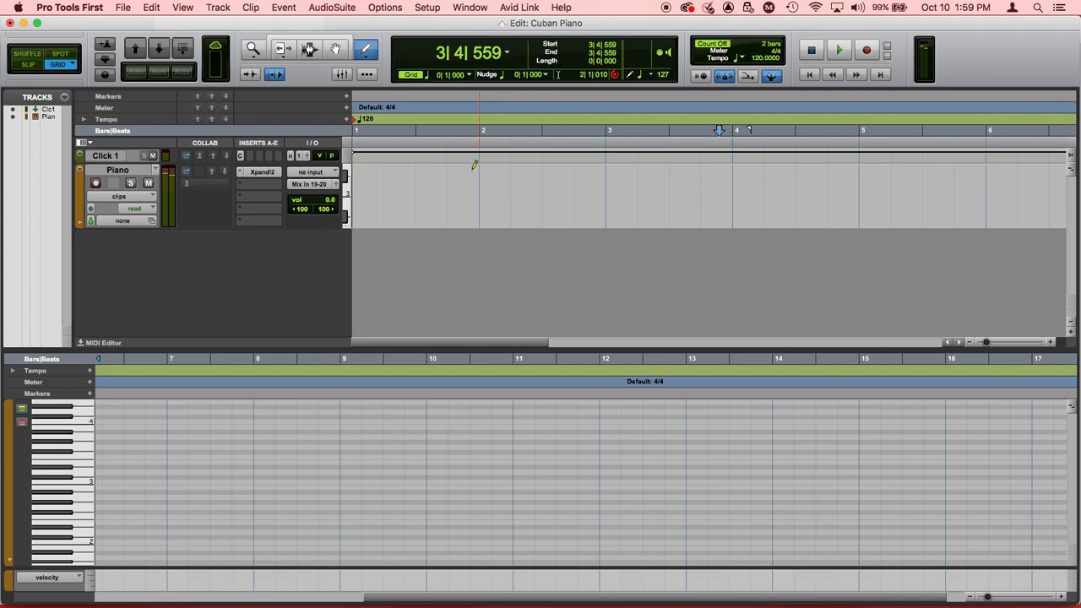
Step: Magnify the MIDI Editor timeline to beat level from bar 1 and return the playback position to the session start
{"action": "left_click", "coordinate": [664, 76]}
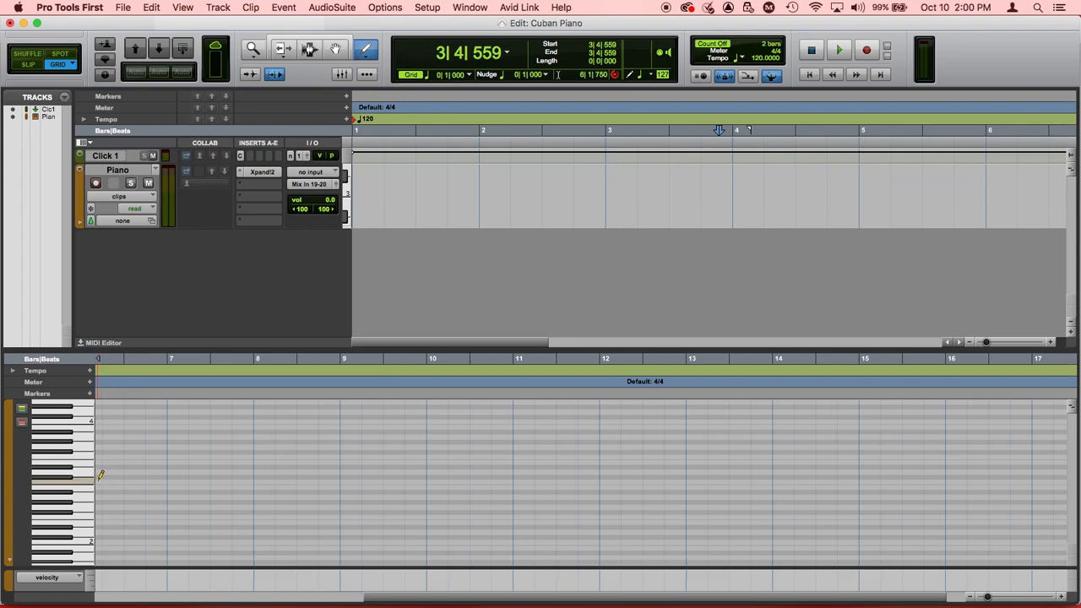
{"action": "left_click", "coordinate": [1062, 598]}
{"action": "left_click", "coordinate": [1061, 598]}
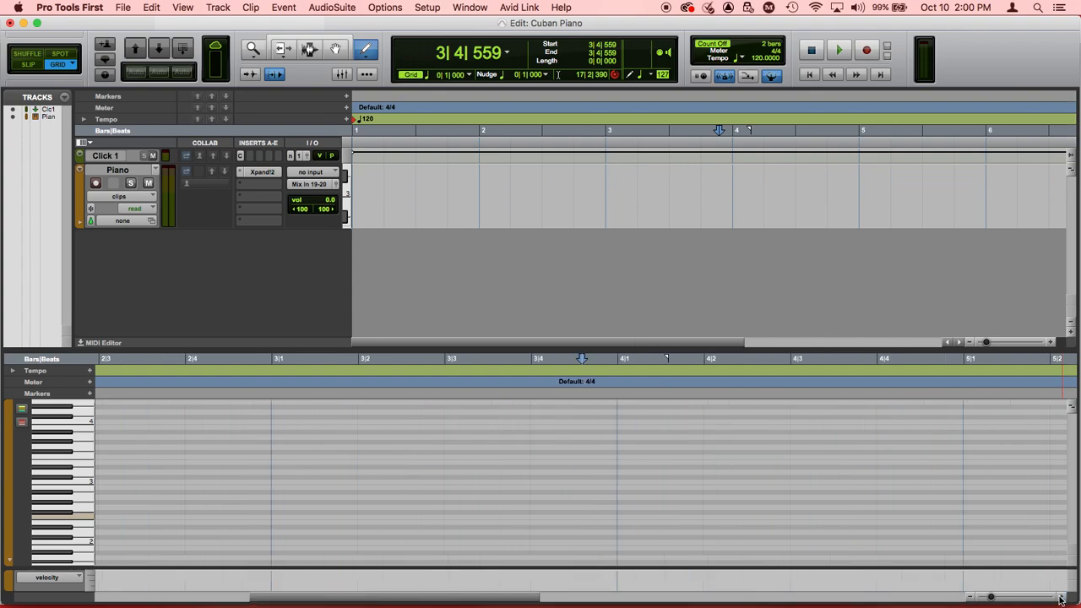
{"action": "scroll", "coordinate": [715, 490], "scroll_direction": "left", "scroll_amount": 5}
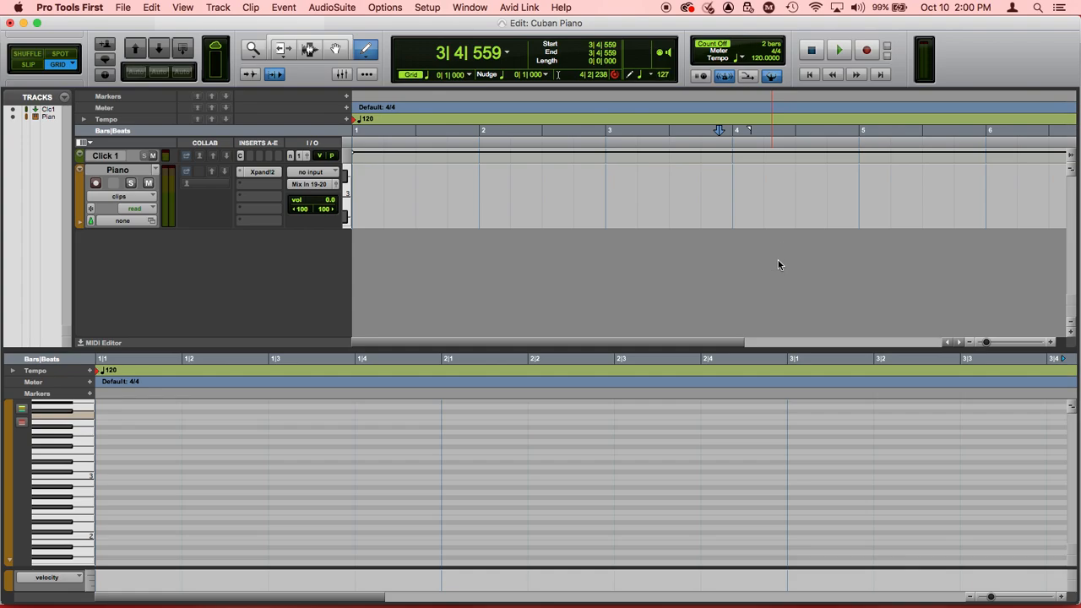
{"action": "key", "text": "Return"}
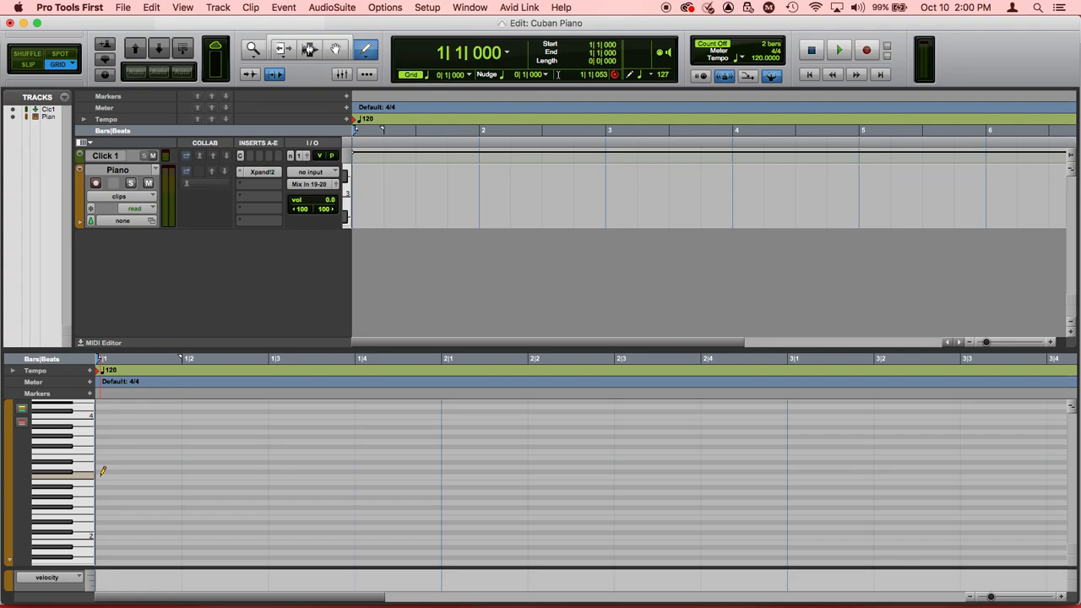
{"action": "left_click_drag", "start_coordinate": [103, 473], "coordinate": [316, 478]}
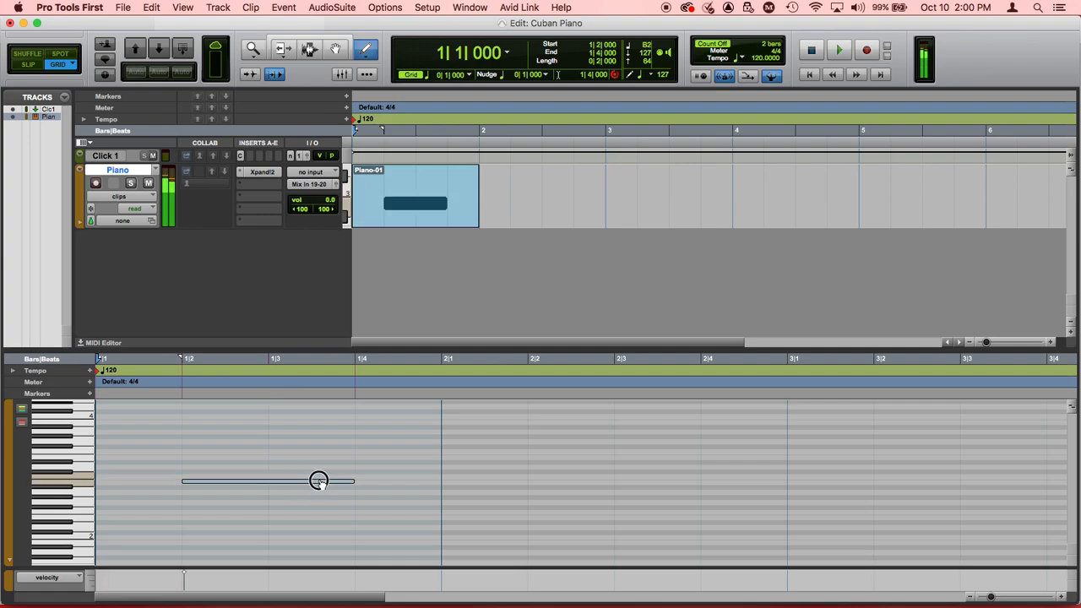
{"action": "key", "text": "super+z"}
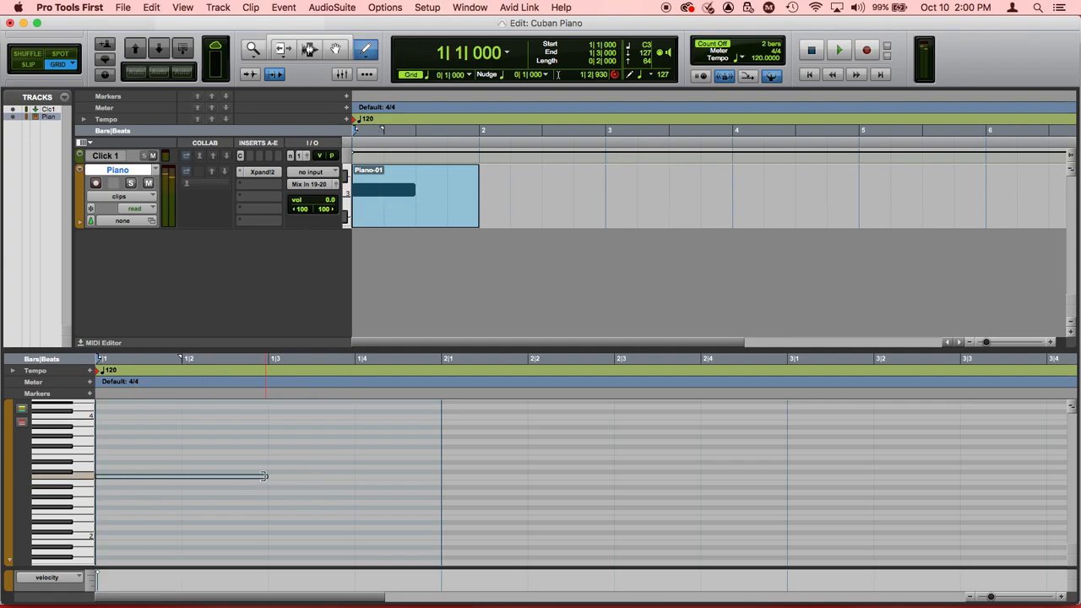
{"action": "left_click_drag", "start_coordinate": [264, 476], "coordinate": [261, 477]}
{"action": "key", "text": "super+z"}
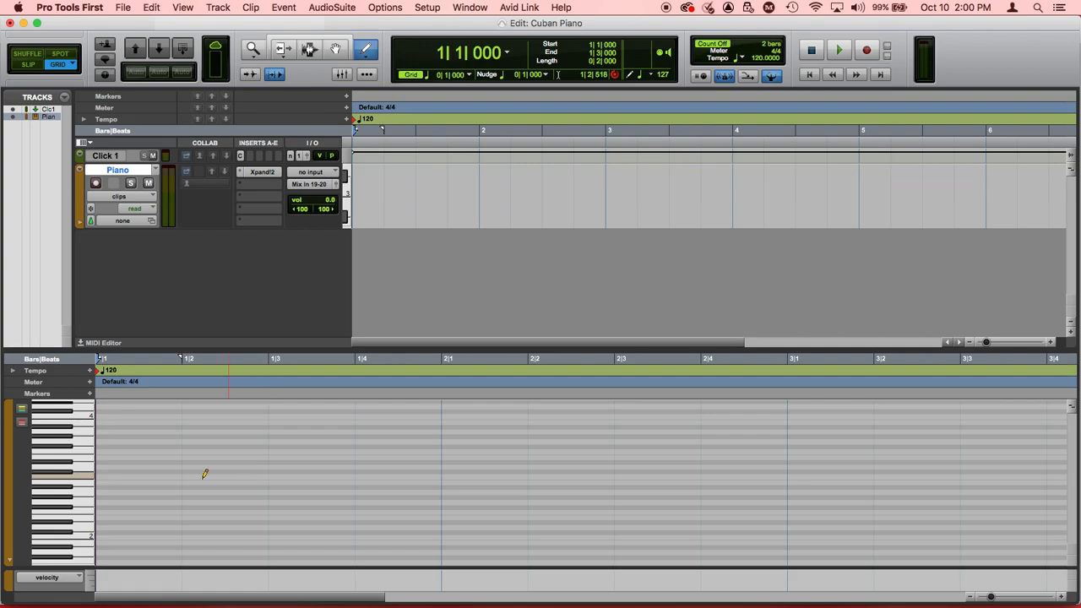
Step: Draw a C3 note filling all of bar 1 on the Piano track and play it back
{"action": "left_click_drag", "start_coordinate": [110, 471], "coordinate": [420, 478]}
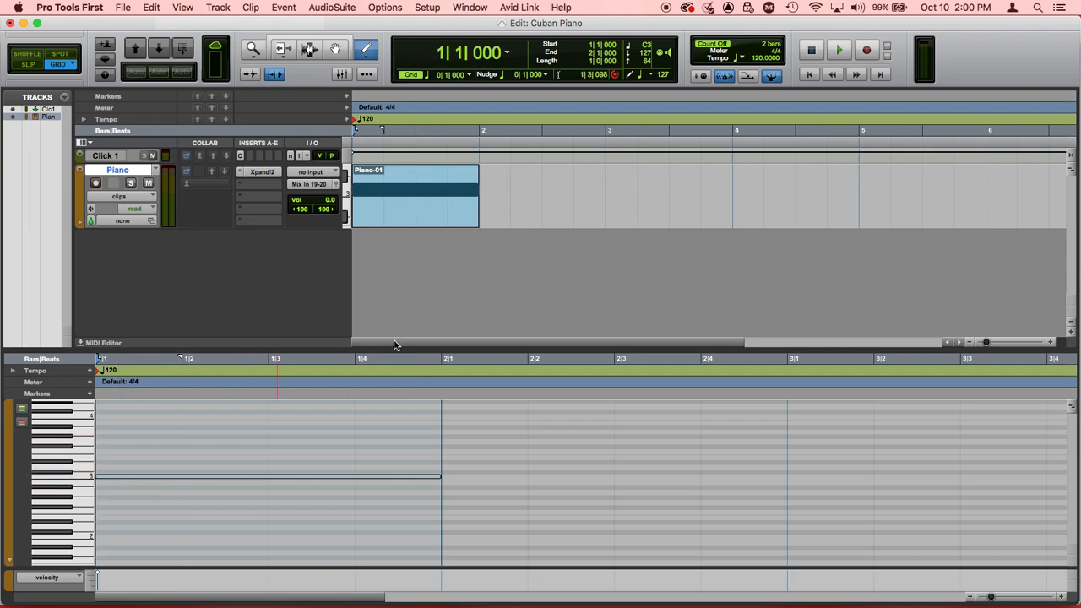
{"action": "key", "text": "space"}
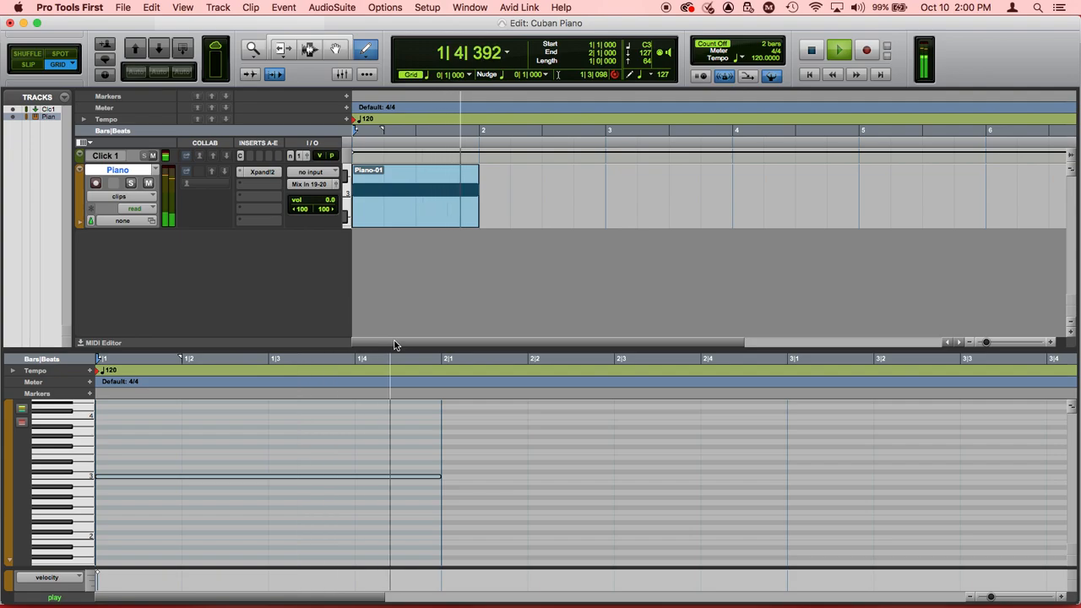
{"action": "key", "text": "space"}
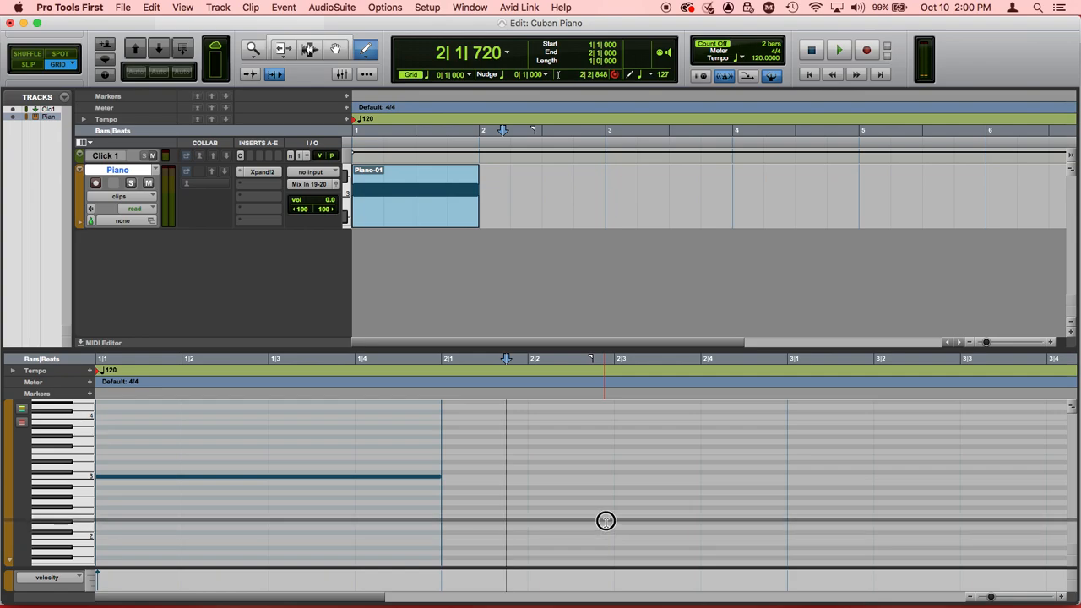
Step: Enlarge the velocity lane, lower the C3 note's velocity to 87 and raise it back to 127
{"action": "left_click_drag", "start_coordinate": [605, 521], "coordinate": [605, 522]}
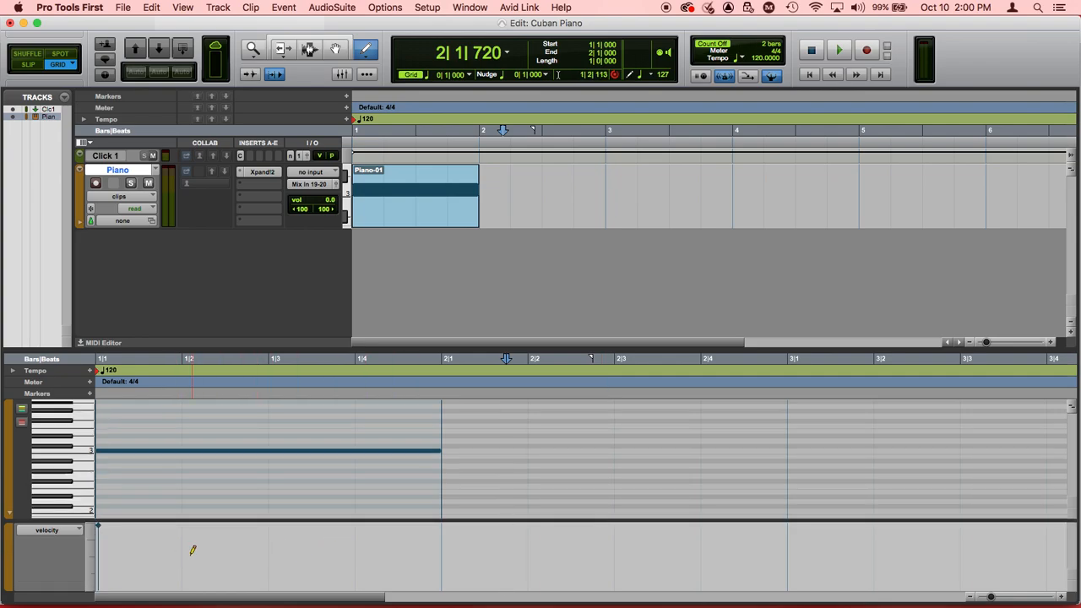
{"action": "left_click", "coordinate": [98, 526]}
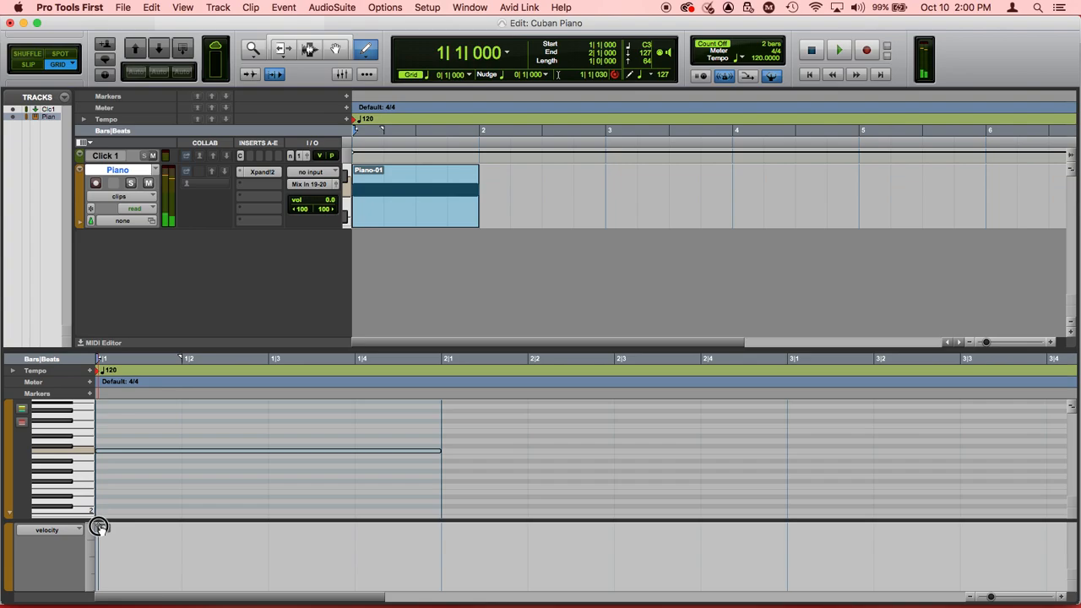
{"action": "left_click_drag", "start_coordinate": [98, 527], "coordinate": [101, 548]}
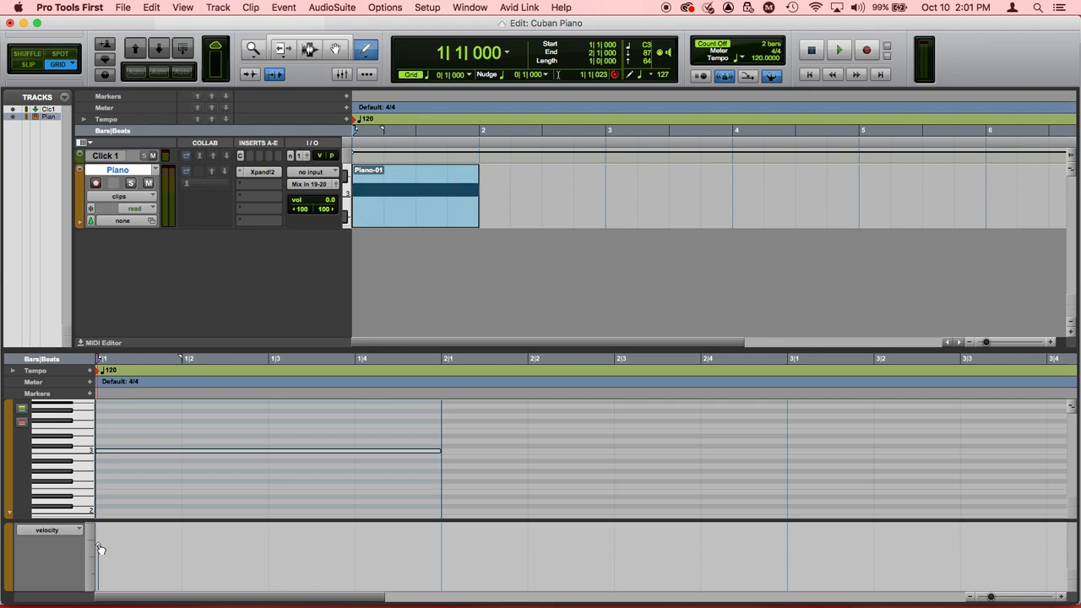
{"action": "left_click_drag", "start_coordinate": [98, 549], "coordinate": [97, 520]}
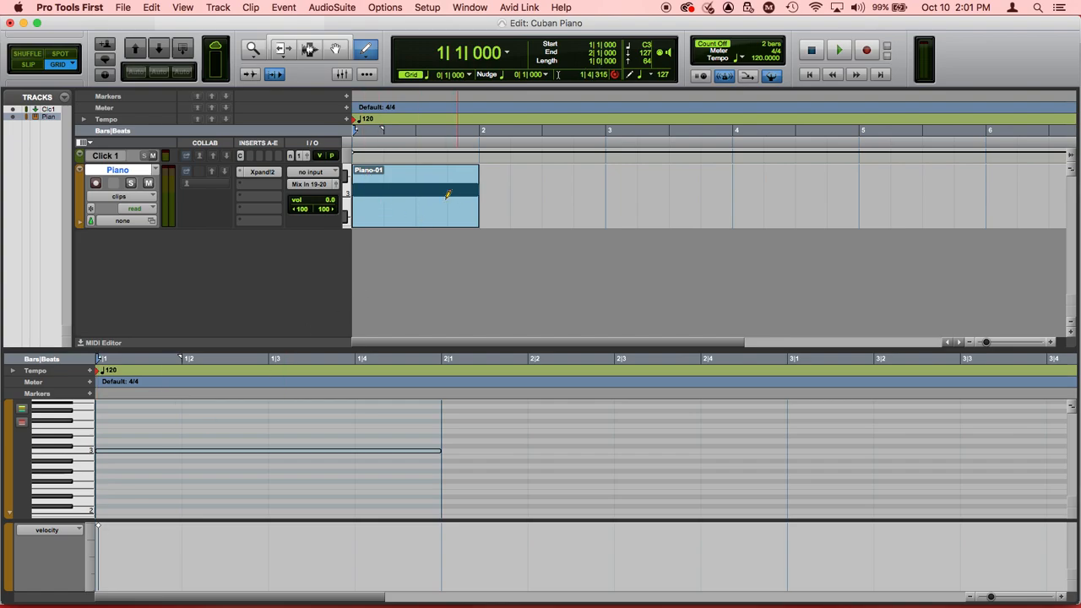
Step: Delete the Piano-01 clip from the Piano track with the Grabber tool
{"action": "left_click", "coordinate": [336, 49]}
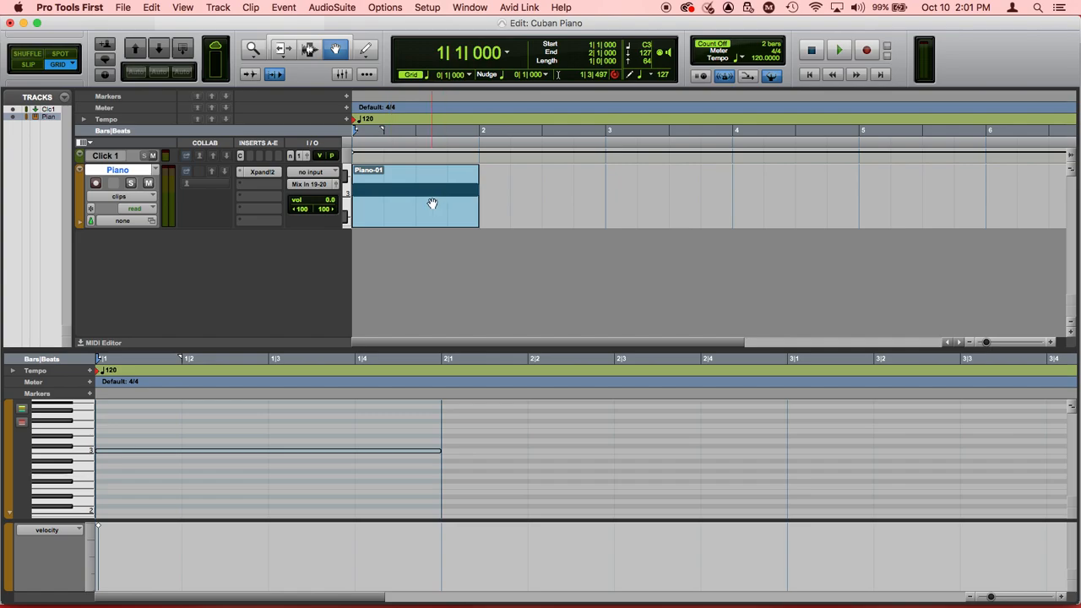
{"action": "left_click", "coordinate": [378, 175]}
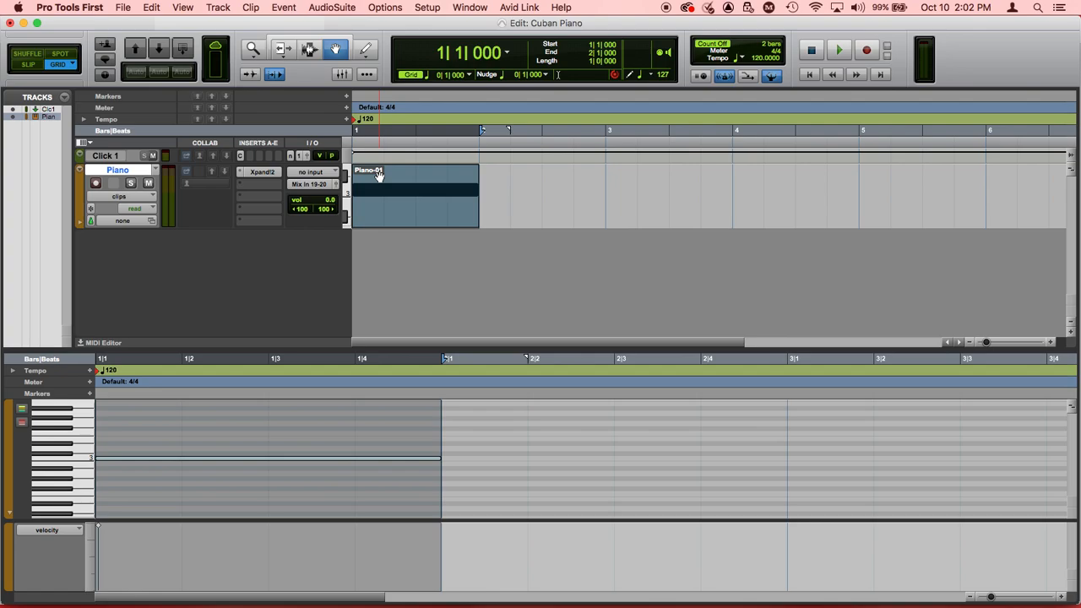
{"action": "key", "text": "Delete"}
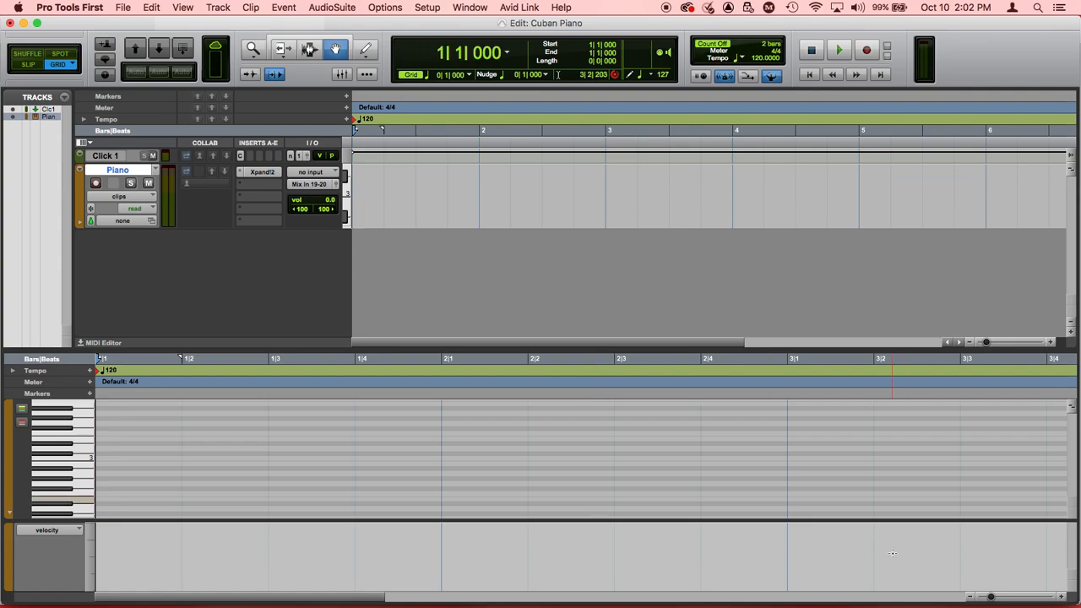
Step: Switch to MidiKeys and audition C3, D3 and the two black keys above C3 on its virtual keyboard
{"action": "key", "text": "super+Tab"}
{"action": "key", "text": "super+Tab"}
{"action": "key", "text": "super+Tab"}
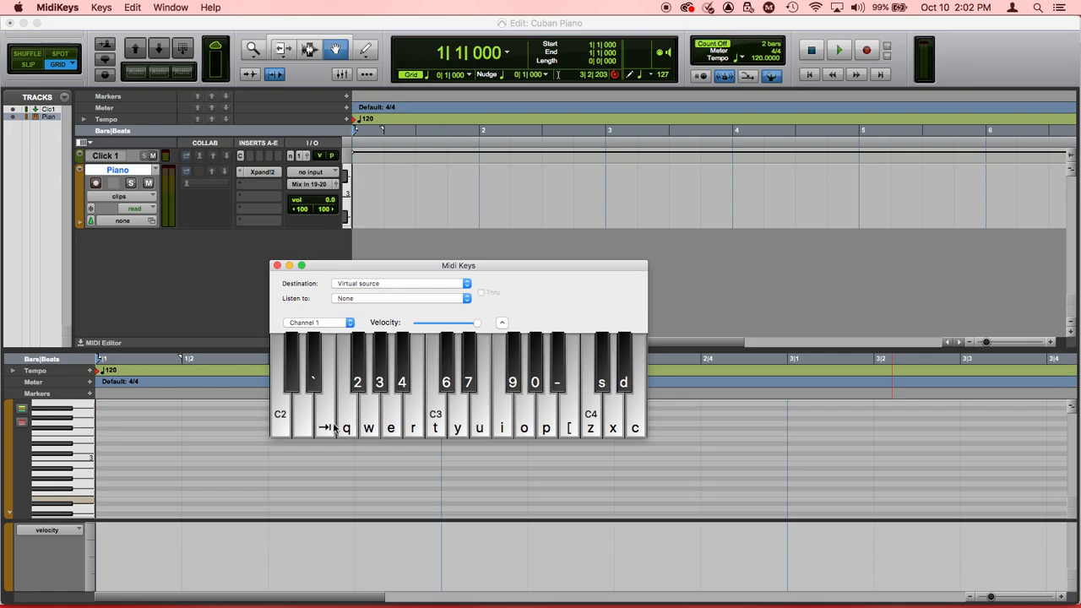
{"action": "left_click", "coordinate": [438, 420]}
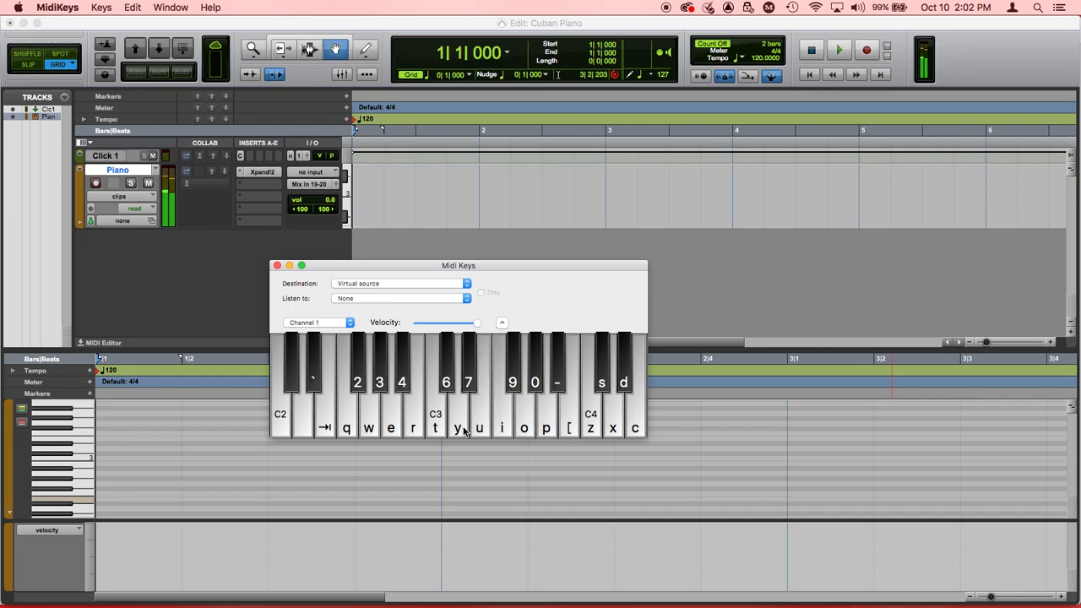
{"action": "left_click", "coordinate": [462, 427]}
{"action": "left_click", "coordinate": [450, 365]}
{"action": "left_click", "coordinate": [467, 367]}
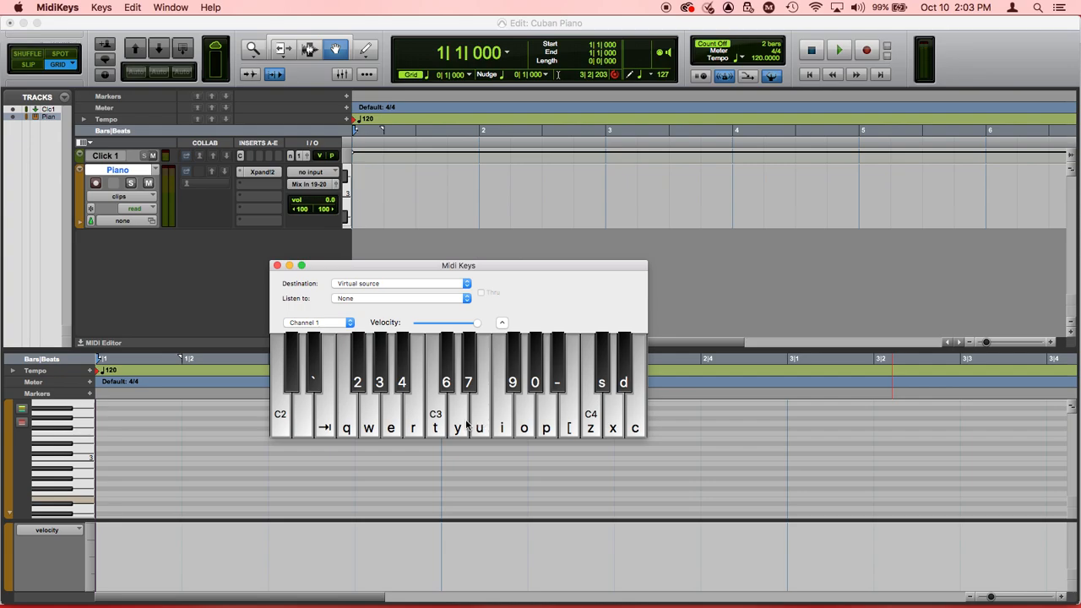
Step: Audition the piano with the computer keyboard, playing notes and chords such as C3-E3-G3, D3-F3-A3 and D3-G3-B3
{"action": "key", "text": "t"}
{"action": "key", "text": "y"}
{"action": "key", "text": "i"}
{"action": "key", "text": "y"}
{"action": "key", "text": "i"}
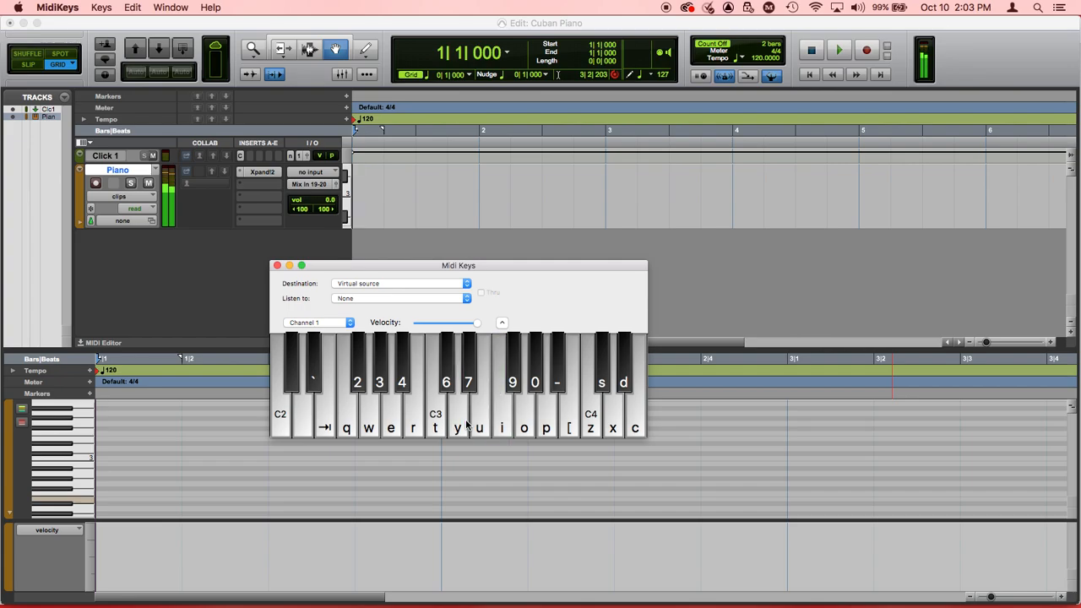
{"action": "key", "text": "u"}
{"action": "key", "text": "o"}
{"action": "key", "text": "t"}
{"action": "key", "text": "u"}
{"action": "key", "text": "o"}
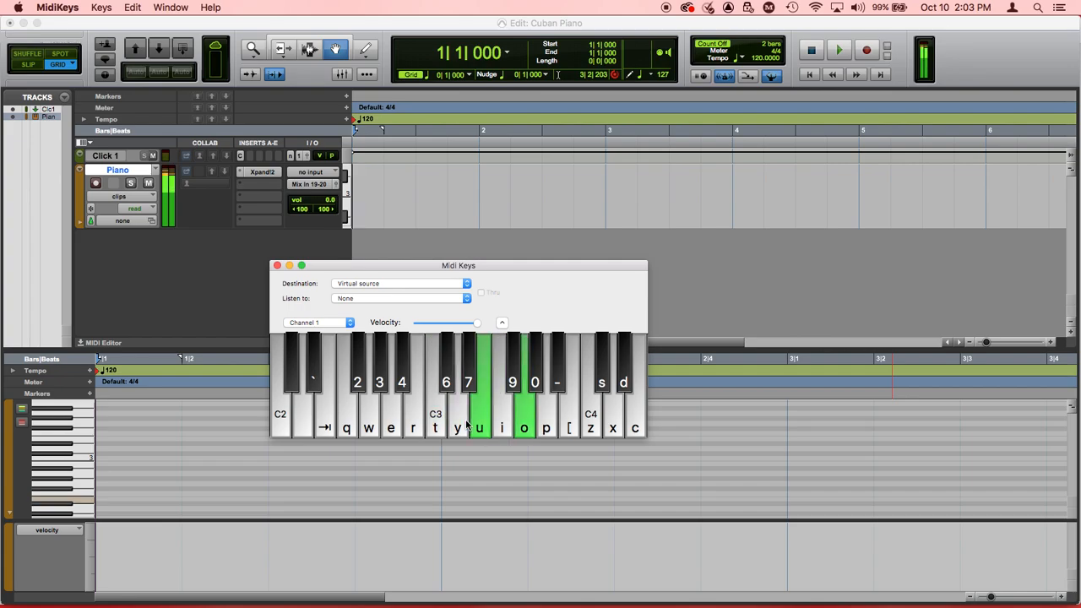
{"action": "key", "text": "t"}
{"action": "key", "text": "u"}
{"action": "key", "text": "o"}
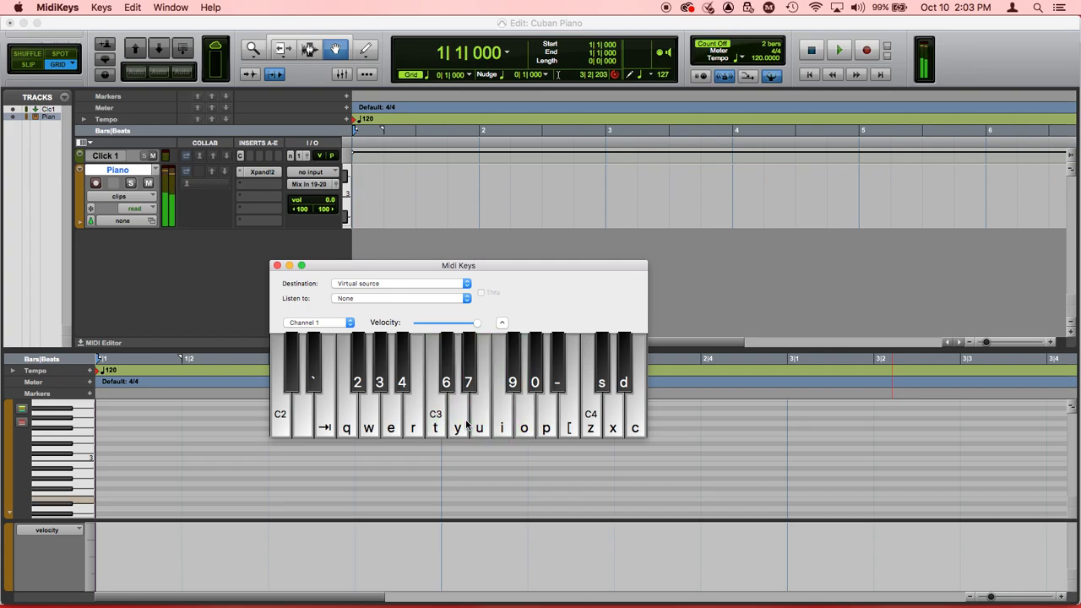
{"action": "key", "text": "t"}
{"action": "key", "text": "u"}
{"action": "key", "text": "y"}
{"action": "key", "text": "i"}
{"action": "key", "text": "p"}
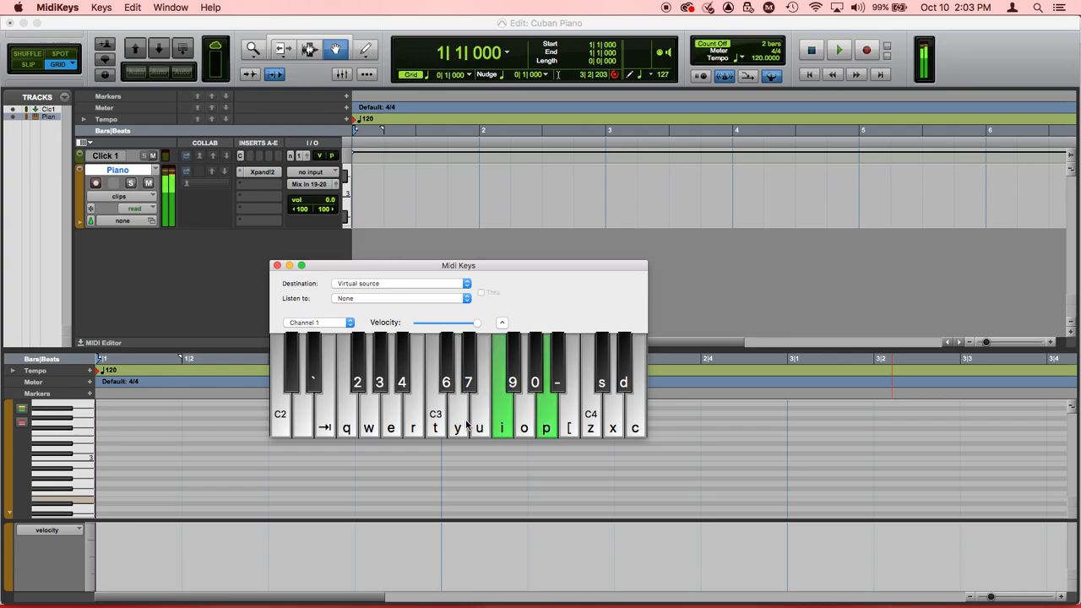
{"action": "key", "text": "y"}
{"action": "key", "text": "o"}
{"action": "key", "text": "bracketleft"}
{"action": "key", "text": "y"}
{"action": "key", "text": "i"}
{"action": "key", "text": "p"}
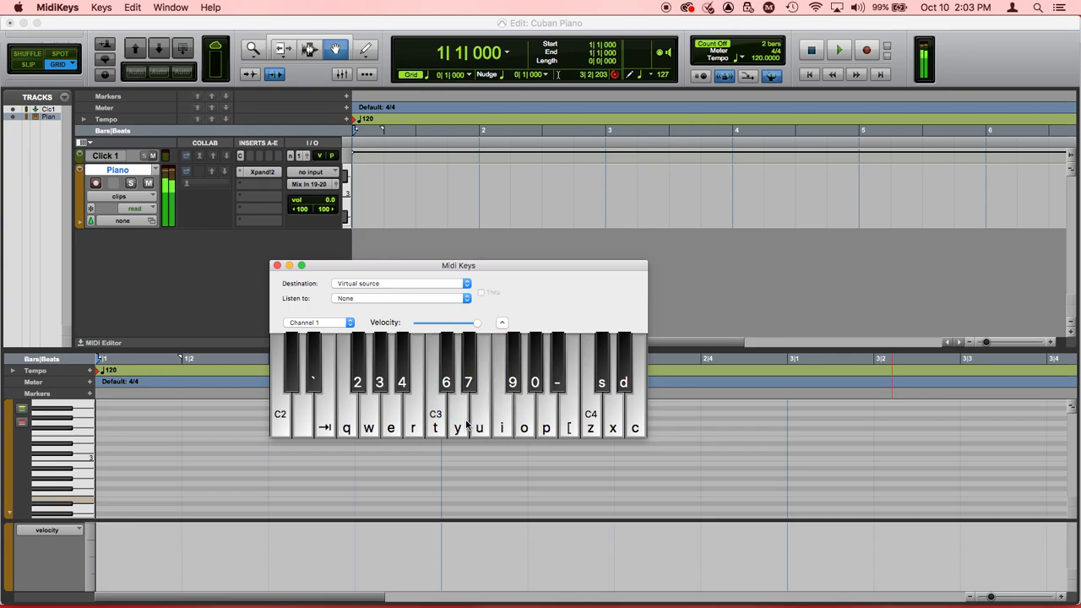
{"action": "key", "text": "t"}
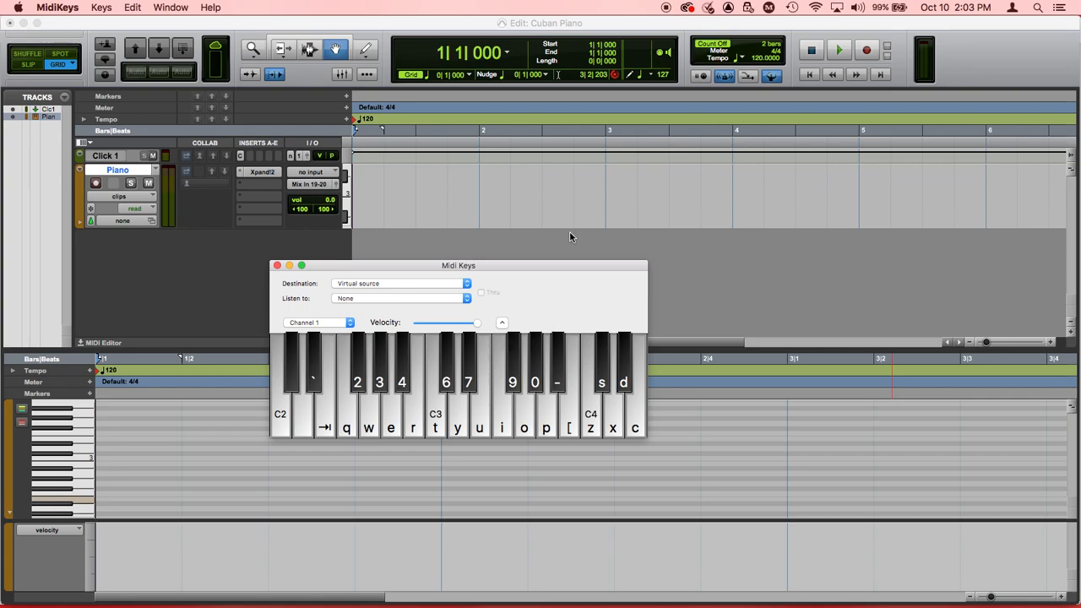
Step: Switch back to Pro Tools First and set the session tempo to 94 BPM
{"action": "left_click", "coordinate": [758, 63]}
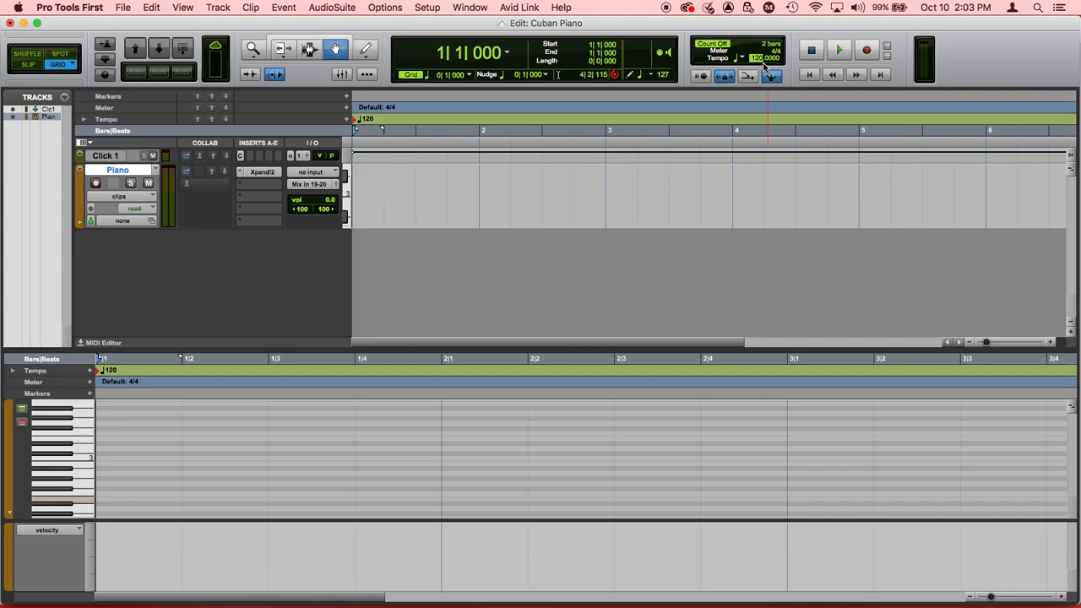
{"action": "type", "text": "94"}
{"action": "key", "text": "Return"}
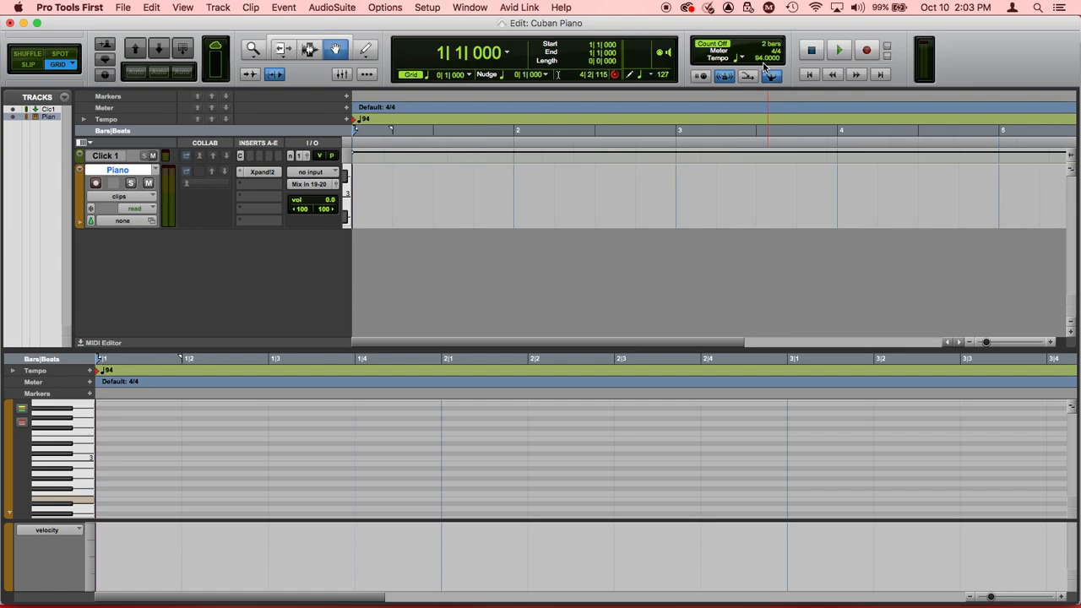
Step: Play the click track briefly to hear the tempo, then return the playback position to the session start
{"action": "key", "text": "space"}
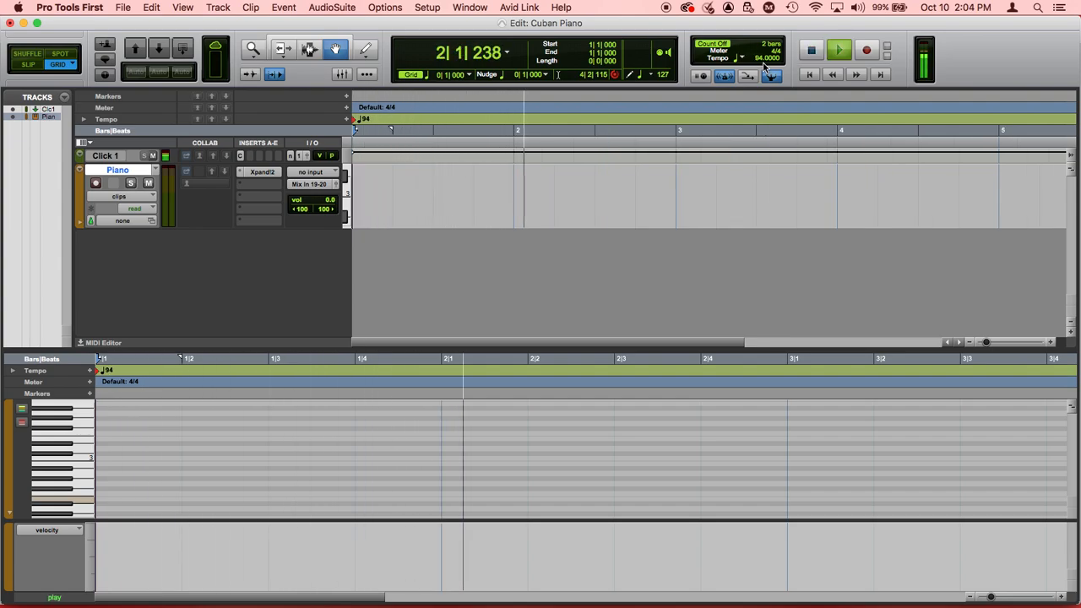
{"action": "key", "text": "space"}
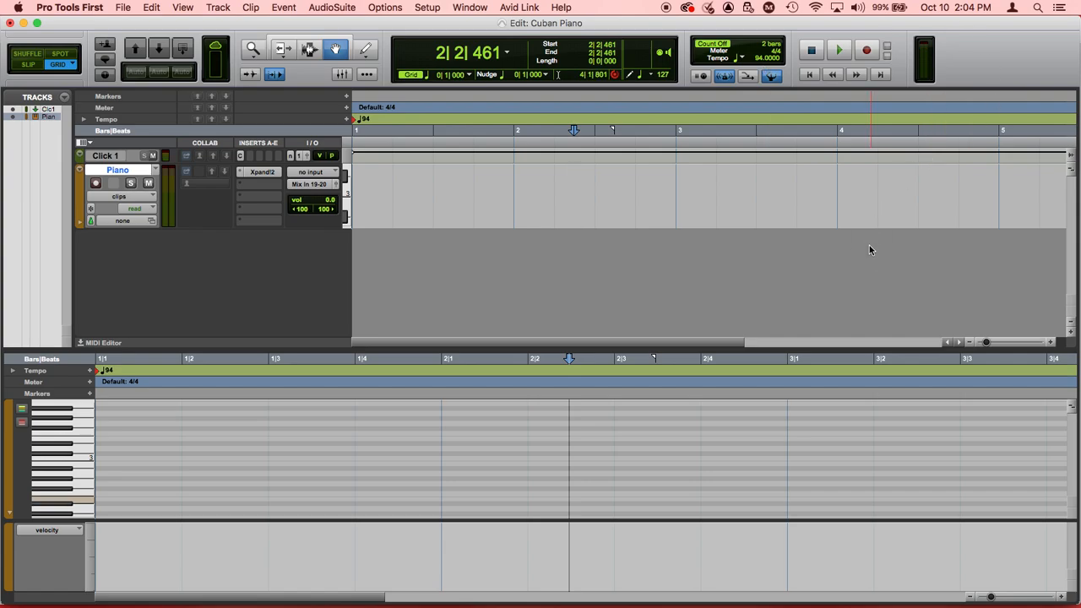
{"action": "key", "text": "Return"}
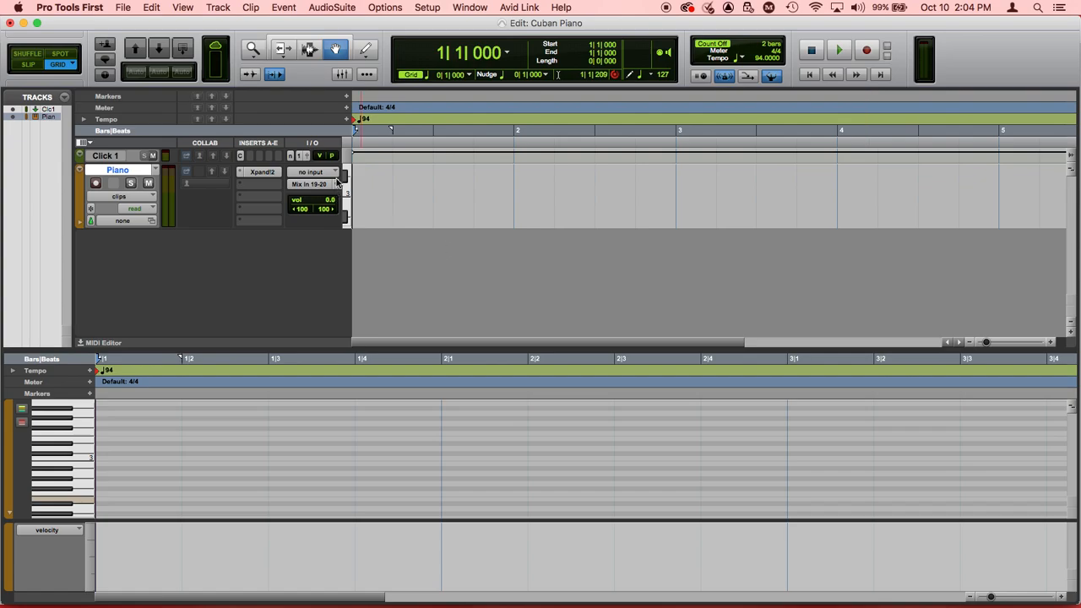
Step: Record-enable the Piano track, bring MidiKeys to the front and switch back to Pro Tools First
{"action": "left_click", "coordinate": [96, 184]}
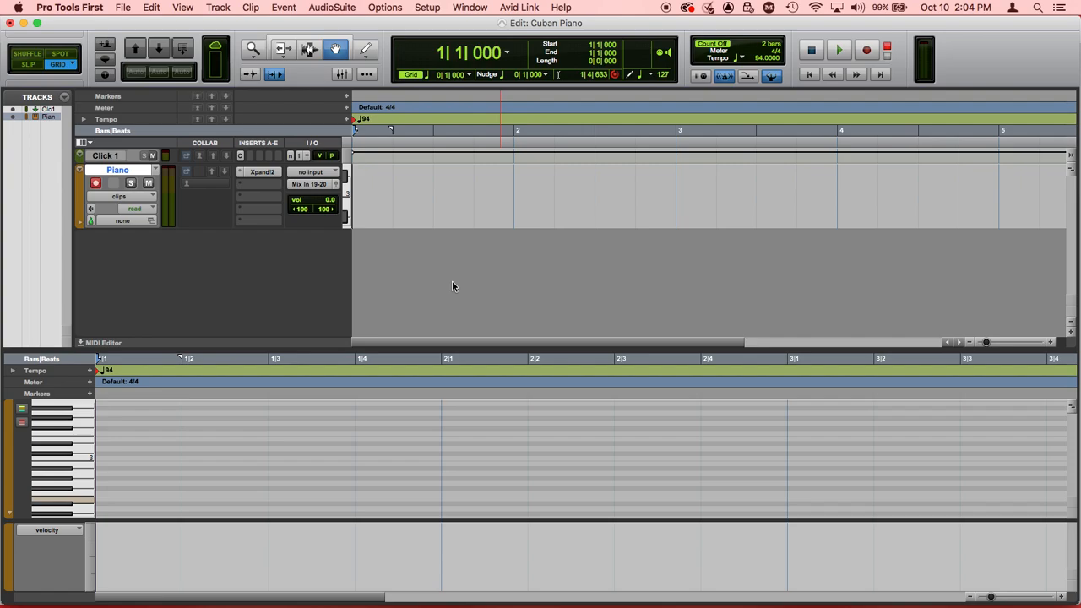
{"action": "left_click", "coordinate": [770, 78]}
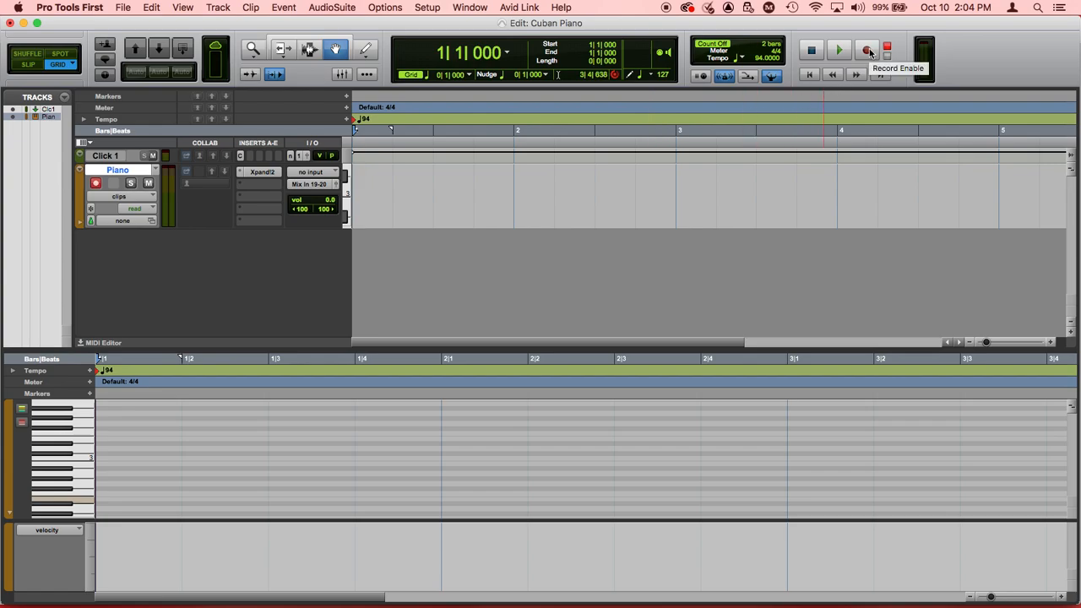
{"action": "key", "text": "super+Tab"}
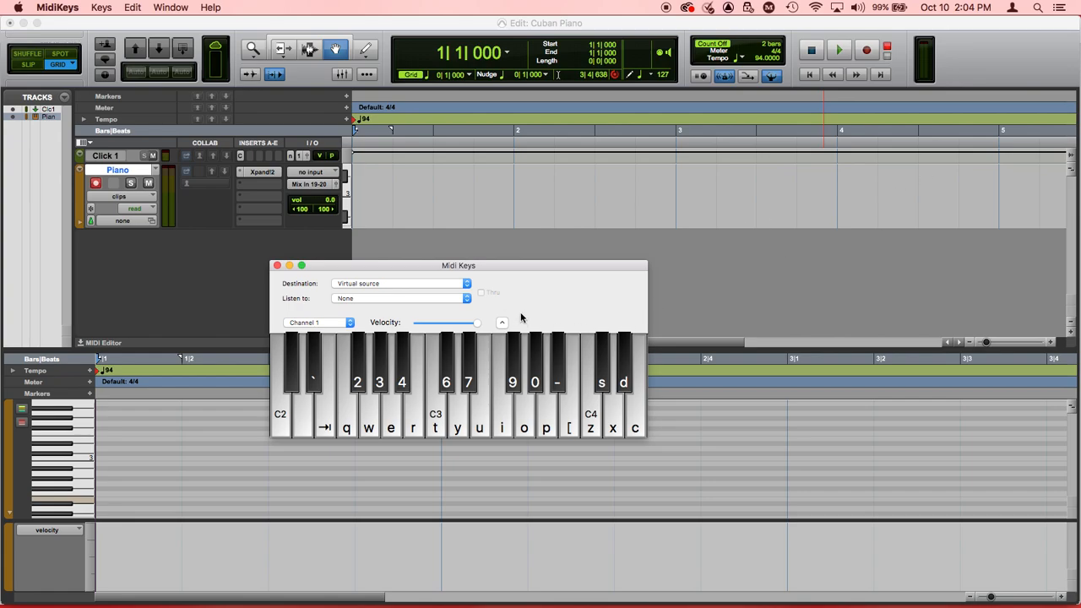
{"action": "key", "text": "super+Tab"}
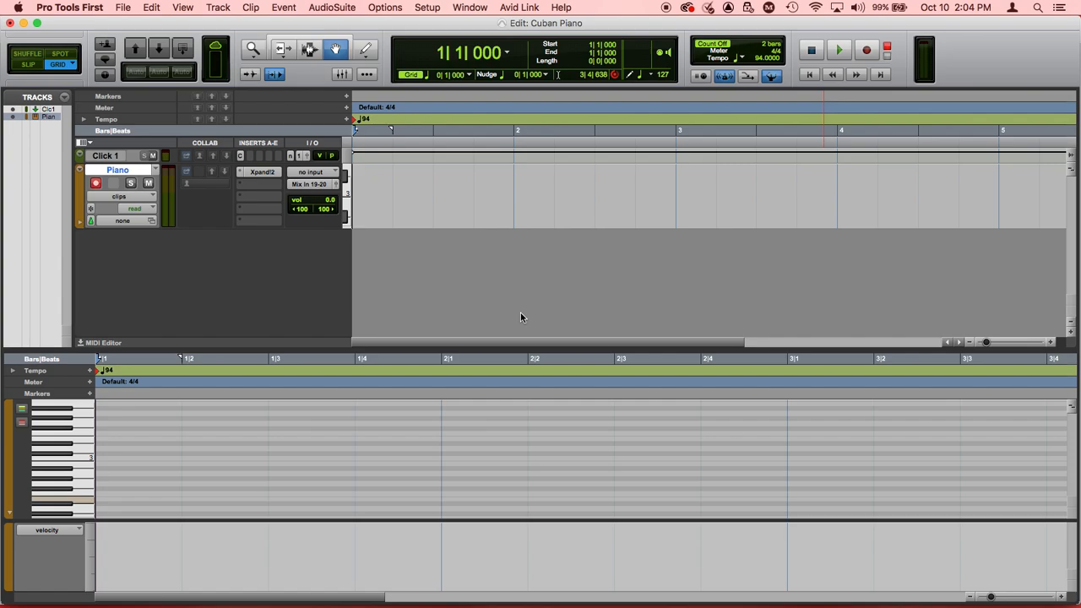
{"action": "key", "text": "super+Tab"}
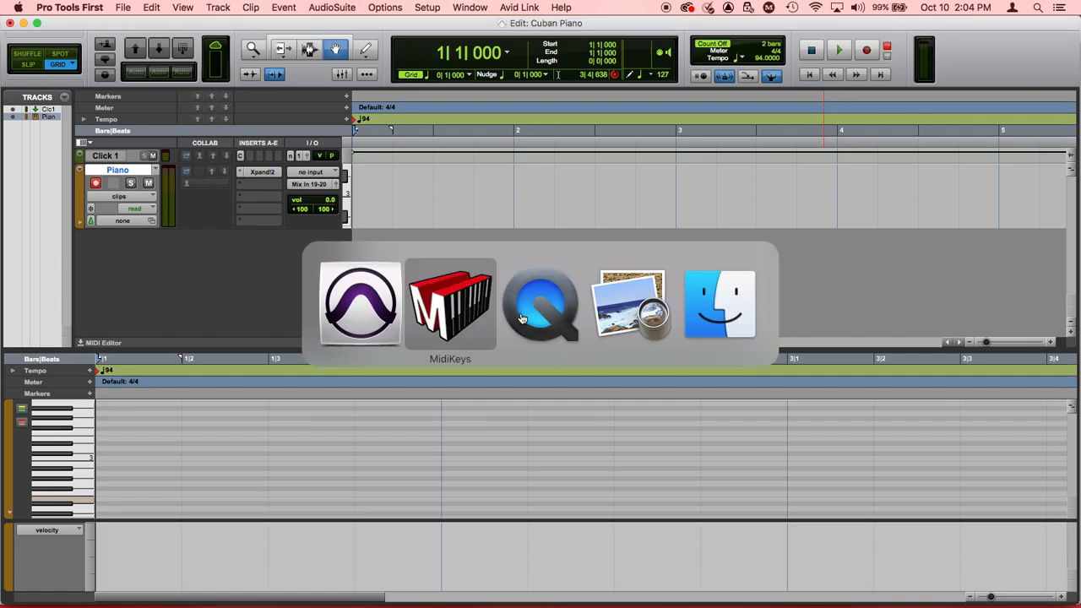
{"action": "key", "text": "super+Tab"}
{"action": "key", "text": "super+Tab"}
{"action": "key", "text": "super+Tab"}
{"action": "key", "text": "super+Tab"}
{"action": "key", "text": "super+Tab"}
{"action": "key", "text": "super+Tab"}
{"action": "key", "text": "super+Tab"}
{"action": "key", "text": "super+Tab"}
{"action": "key", "text": "super+Tab"}
{"action": "key", "text": "super+Tab"}
{"action": "key", "text": "super+shift+Tab"}
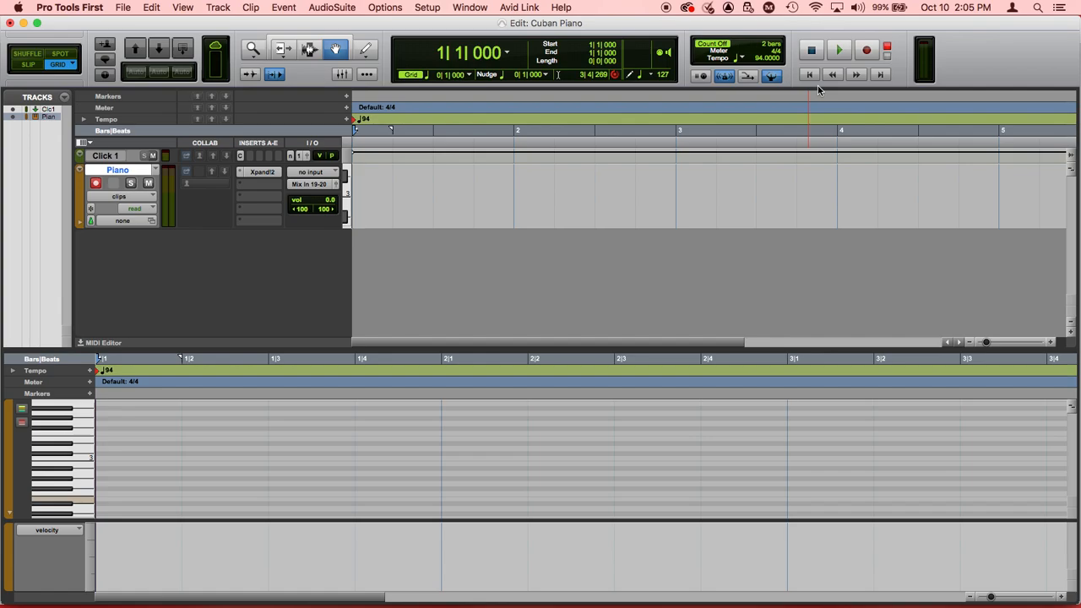
Step: Start recording on the Piano track with its count-off and bring MidiKeys to the front
{"action": "left_click", "coordinate": [866, 52]}
{"action": "left_click", "coordinate": [836, 52]}
{"action": "key", "text": "super+Tab"}
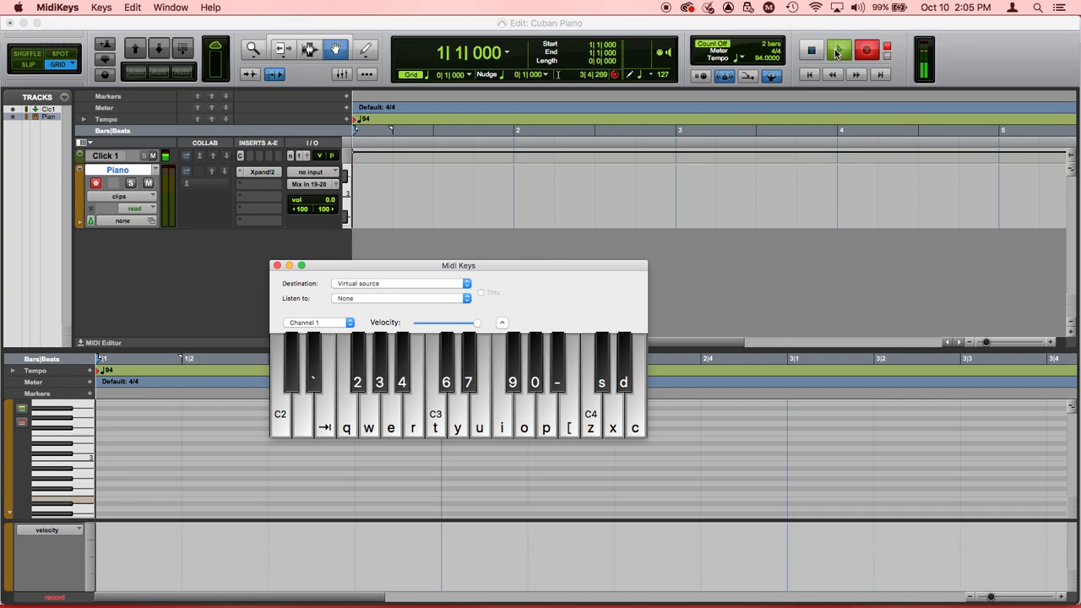
Step: Record the pattern C3, E3-G3, D3, F3-A3, D3, G3-B3, D3, F3-A3, C3 twice, finish on C3 at bar 5, and stop recording
{"action": "key", "text": "t"}
{"action": "key", "text": "o"}
{"action": "key", "text": "u"}
{"action": "key", "text": "y"}
{"action": "key", "text": "i"}
{"action": "key", "text": "p"}
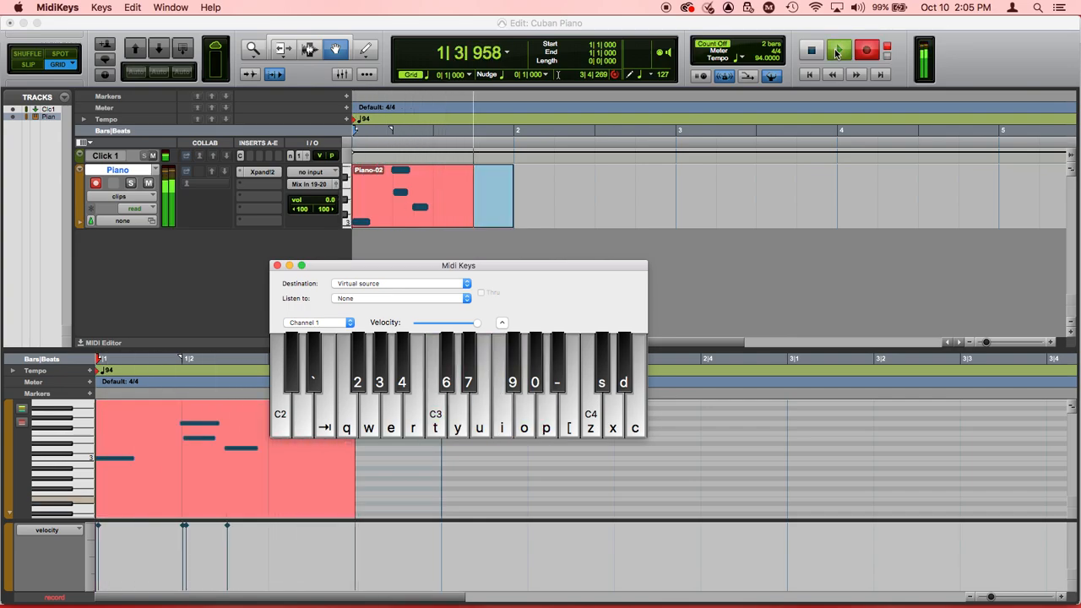
{"action": "key", "text": "y"}
{"action": "key", "text": "o"}
{"action": "key", "text": "bracketleft"}
{"action": "key", "text": "y"}
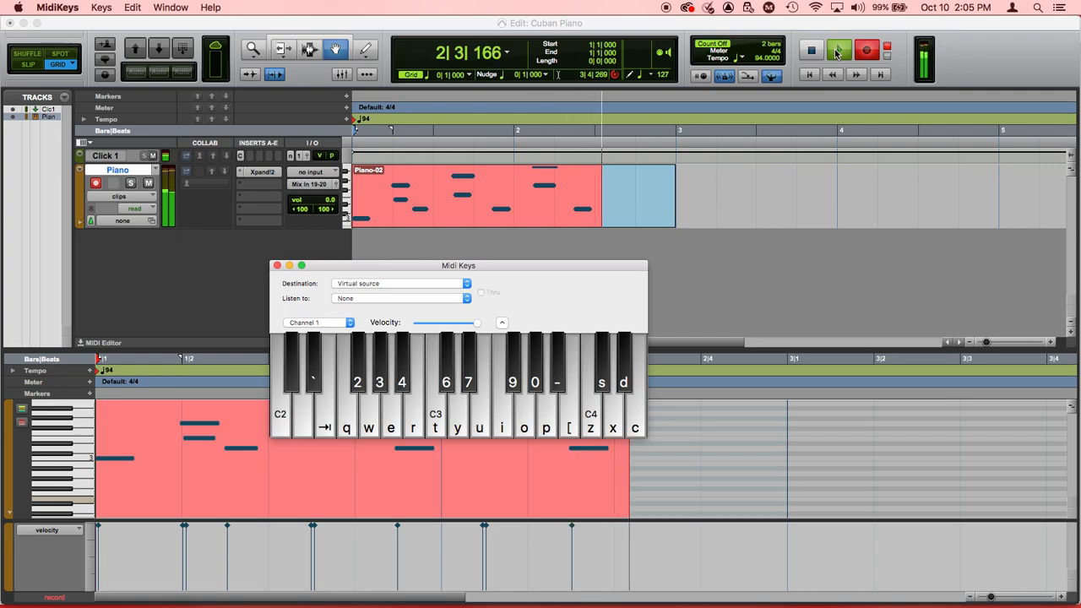
{"action": "key", "text": "i"}
{"action": "key", "text": "p"}
{"action": "key", "text": "t"}
{"action": "key", "text": "o"}
{"action": "key", "text": "u"}
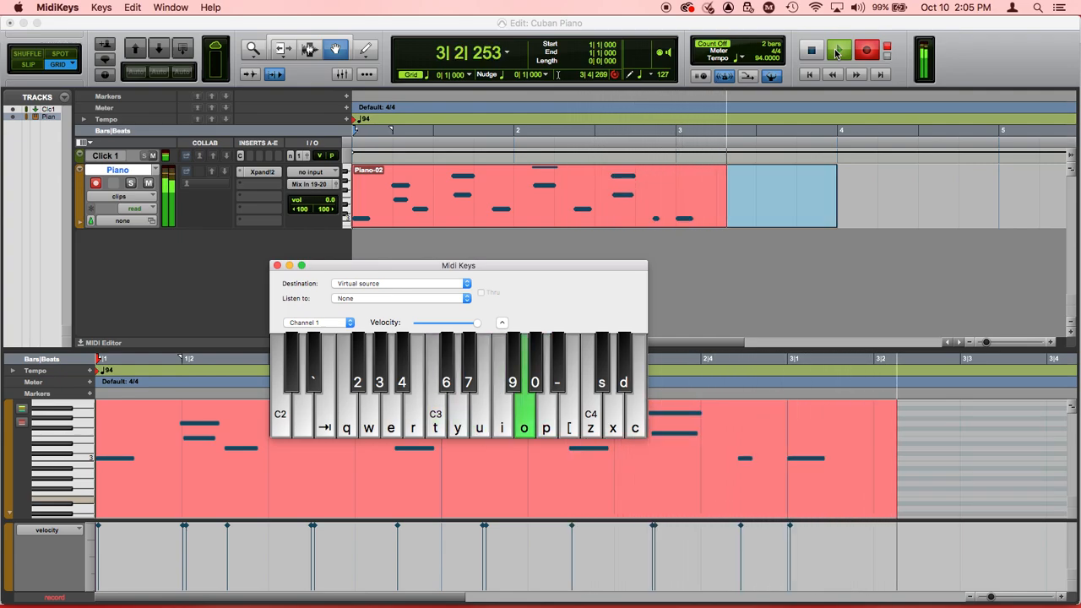
{"action": "key", "text": "y"}
{"action": "key", "text": "i"}
{"action": "key", "text": "p"}
{"action": "key", "text": "y"}
{"action": "key", "text": "o"}
{"action": "key", "text": "bracketleft"}
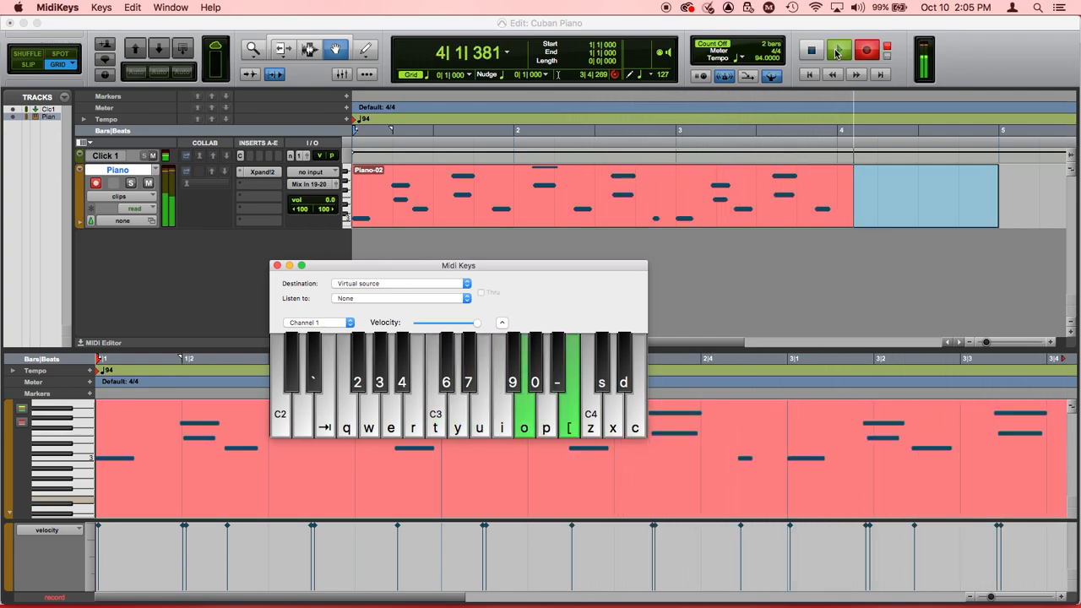
{"action": "key", "text": "y"}
{"action": "key", "text": "i"}
{"action": "key", "text": "p"}
{"action": "key", "text": "t"}
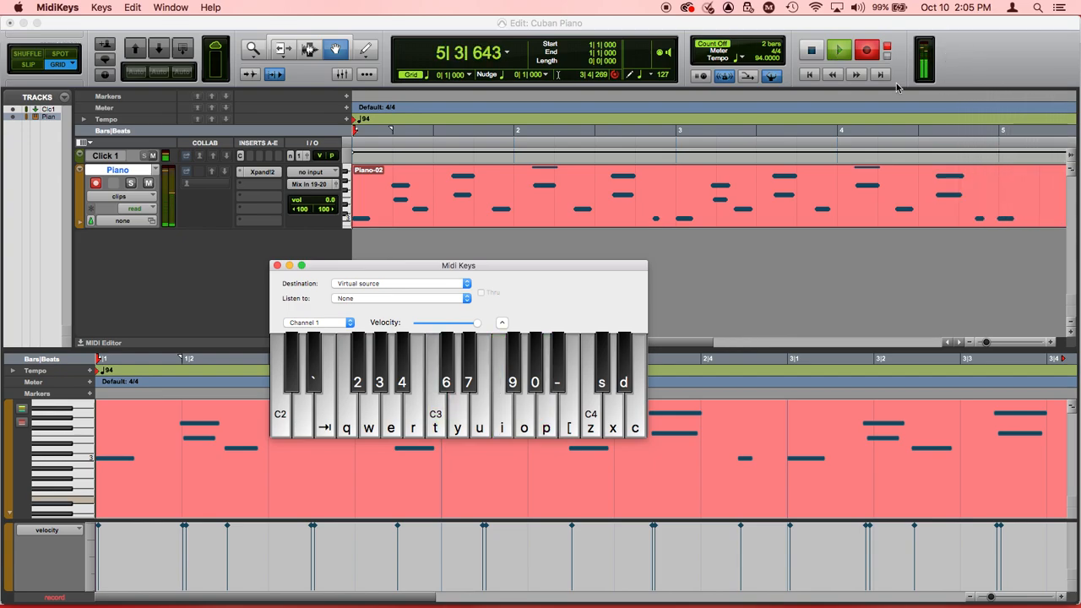
{"action": "left_click", "coordinate": [800, 300]}
{"action": "key", "text": "space"}
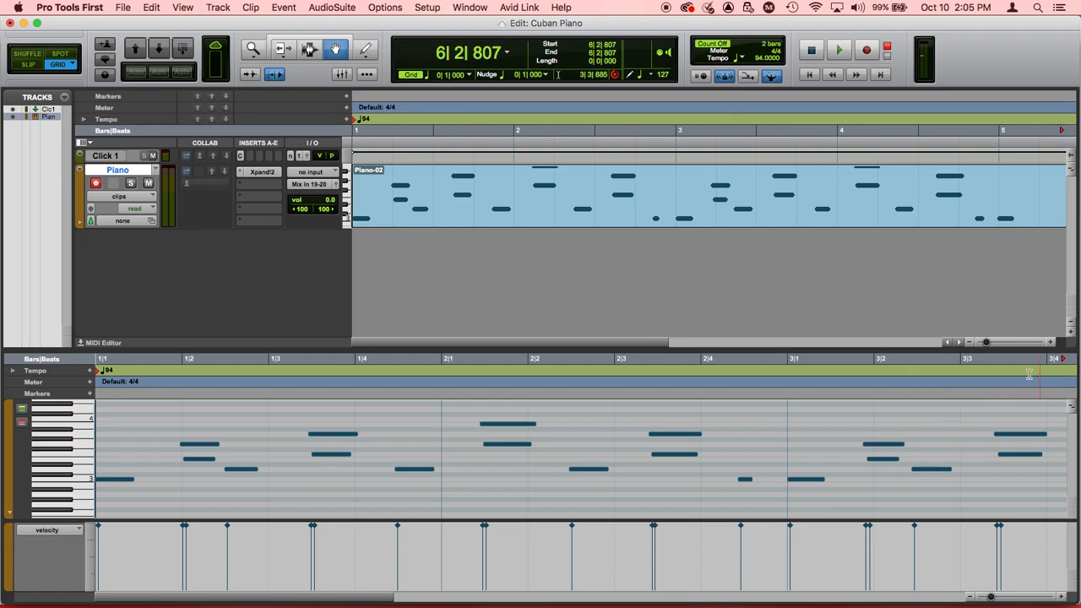
Step: Play the whole recorded piano clip from the session start and stop once its last note has sounded
{"action": "left_click", "coordinate": [970, 597]}
{"action": "left_click", "coordinate": [971, 597]}
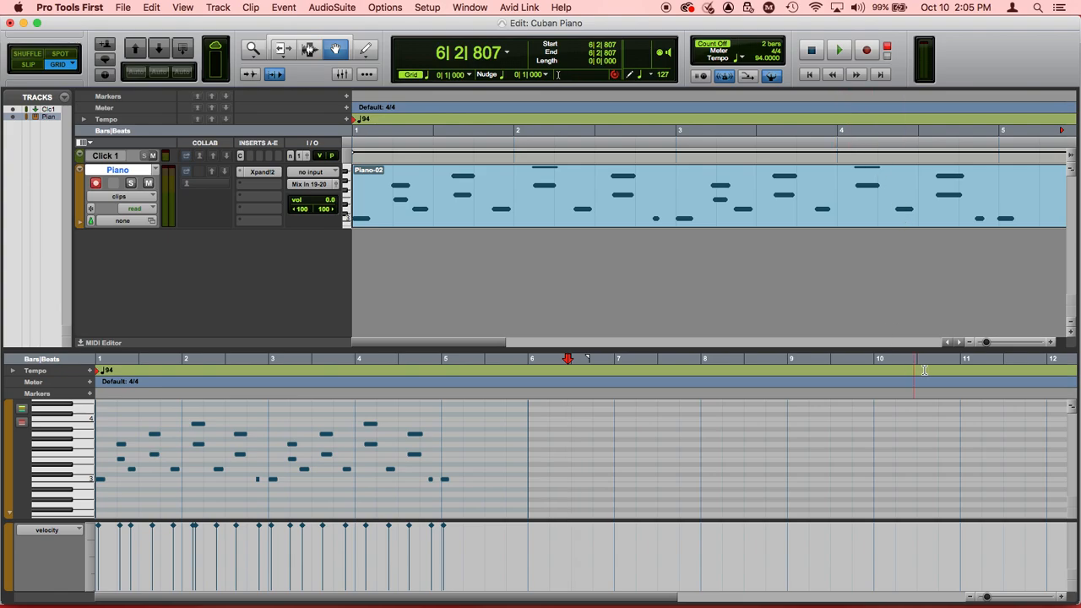
{"action": "left_click", "coordinate": [970, 343]}
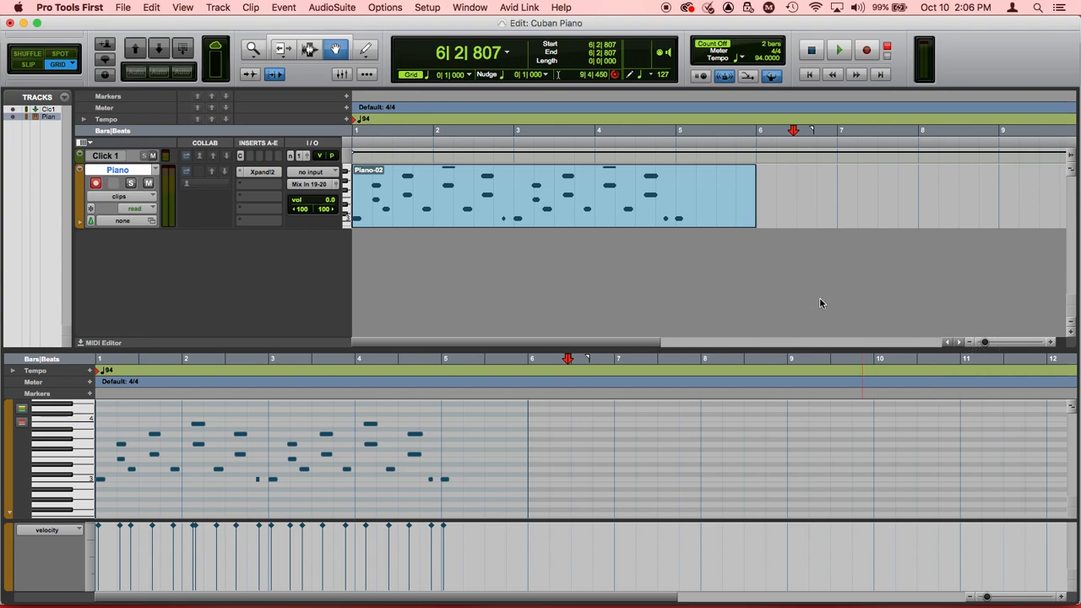
{"action": "key", "text": "space"}
{"action": "key", "text": "space"}
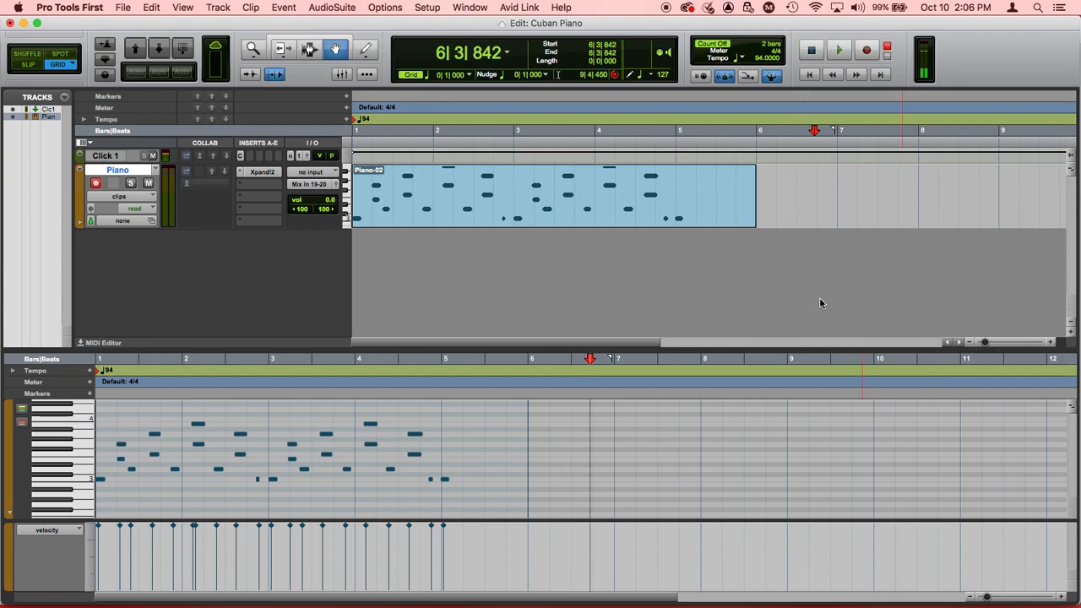
{"action": "key", "text": "Return"}
{"action": "key", "text": "space"}
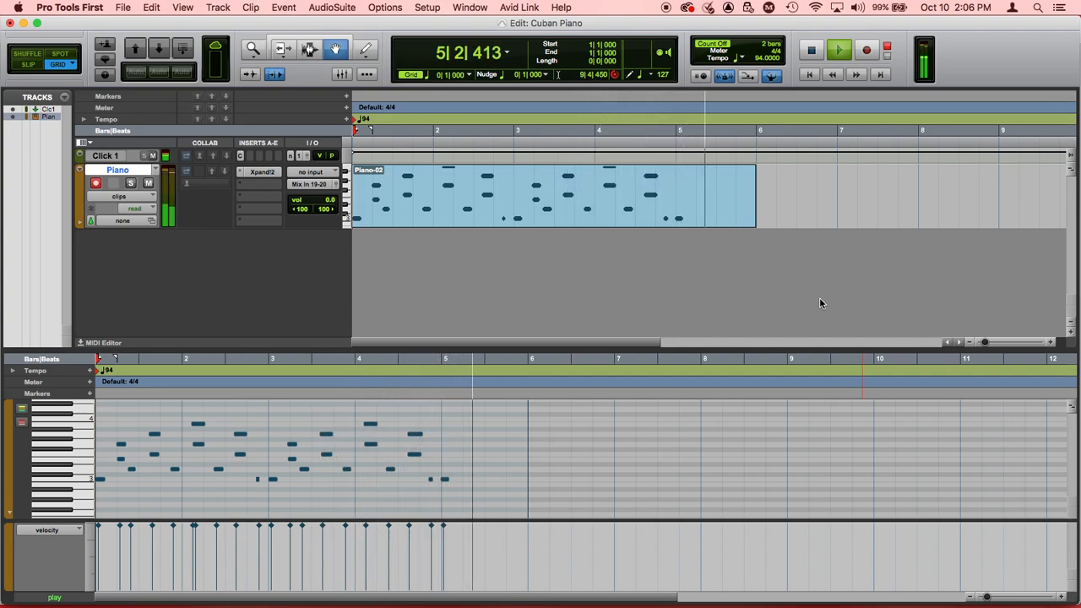
{"action": "key", "text": "space"}
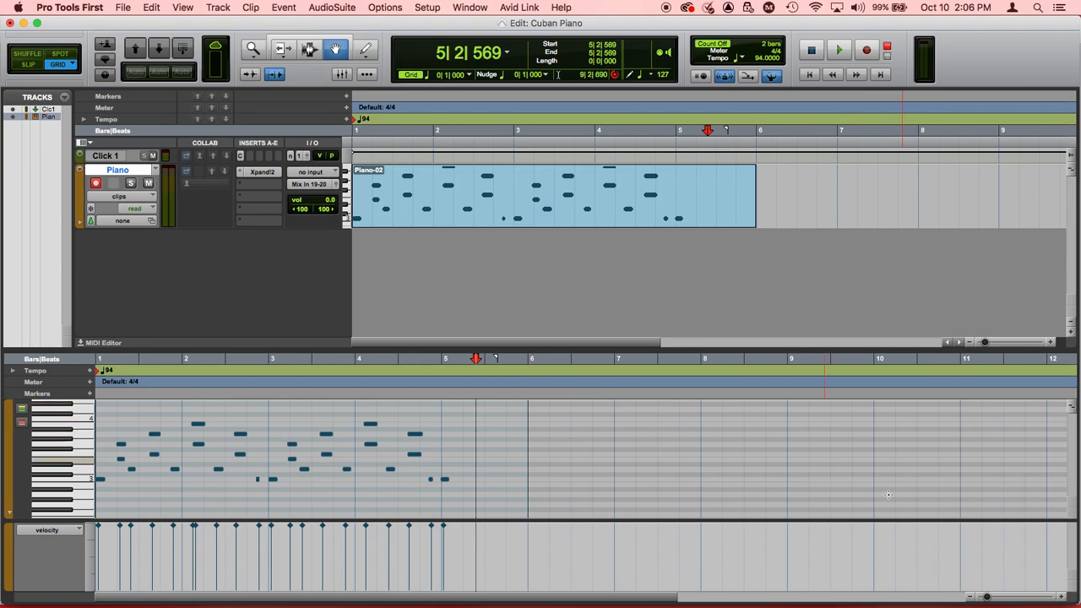
Step: Examine the recorded notes' velocities alongside the velocity control in MidiKeys, and switch back to Pro Tools First
{"action": "left_click", "coordinate": [1063, 596]}
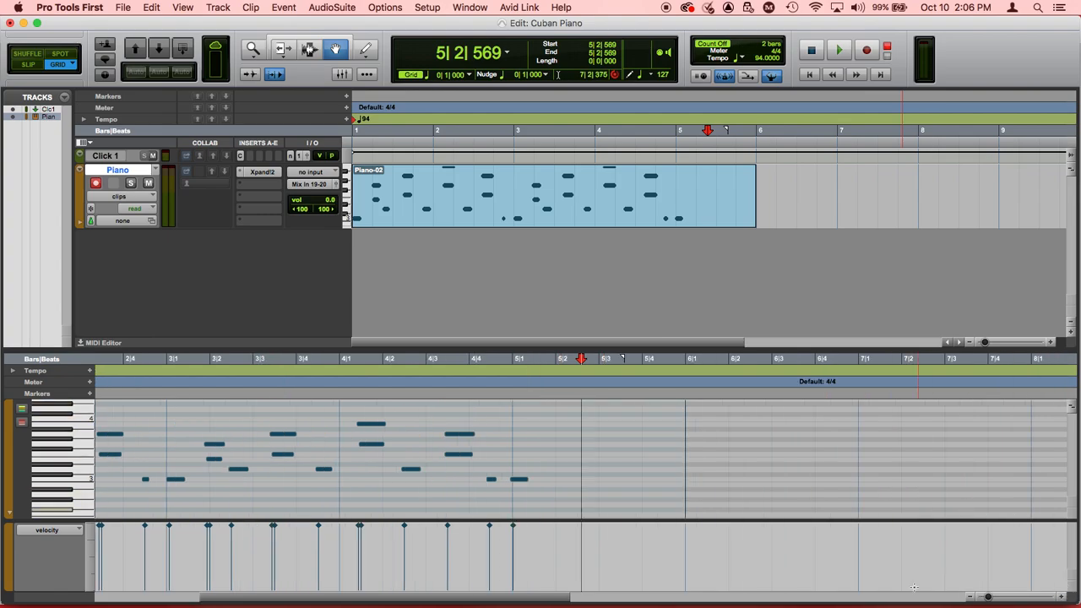
{"action": "scroll", "coordinate": [756, 449], "scroll_direction": "left", "scroll_amount": 5}
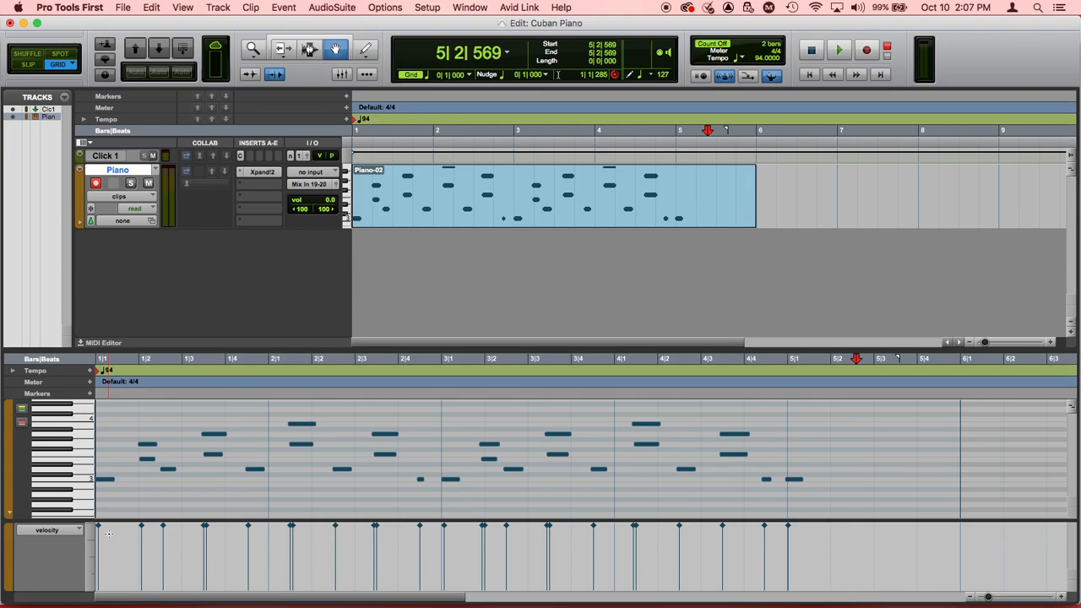
{"action": "key", "text": "super+Tab"}
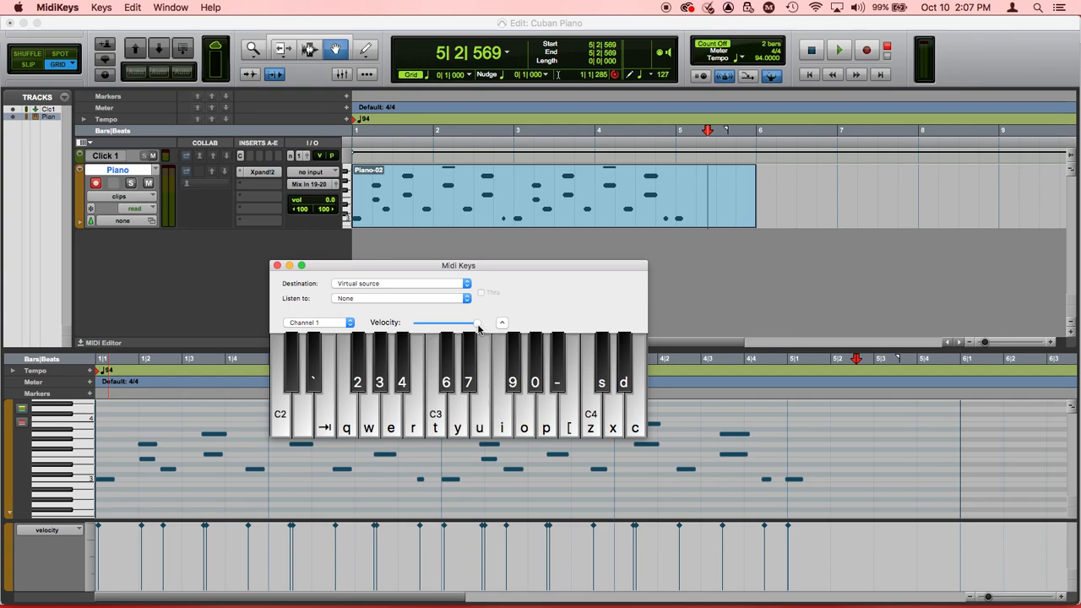
{"action": "left_click", "coordinate": [467, 325]}
{"action": "left_click", "coordinate": [502, 323]}
{"action": "left_click", "coordinate": [501, 323]}
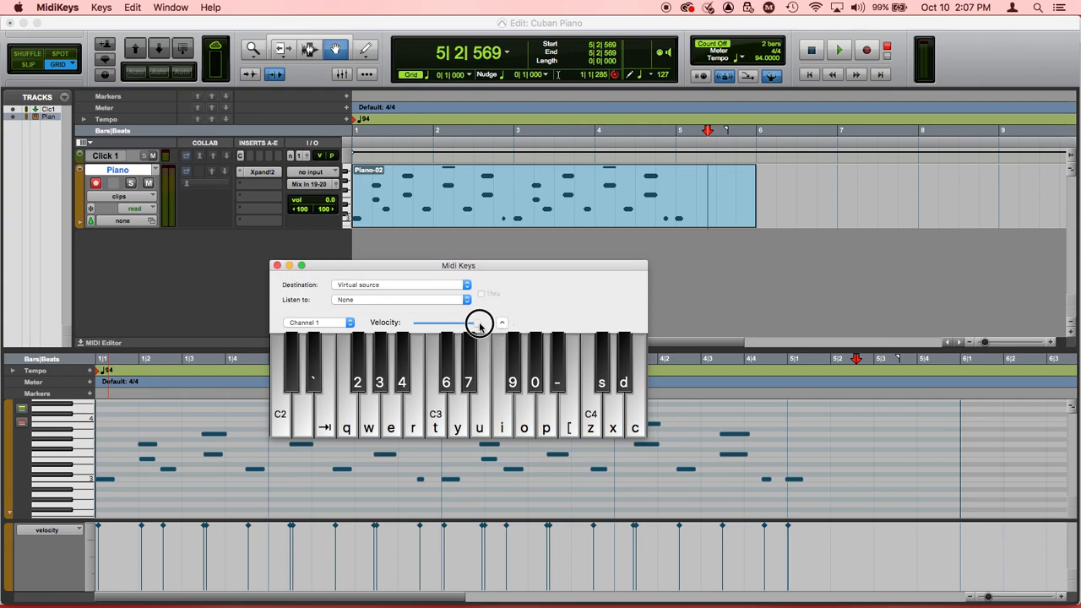
{"action": "left_click", "coordinate": [663, 318]}
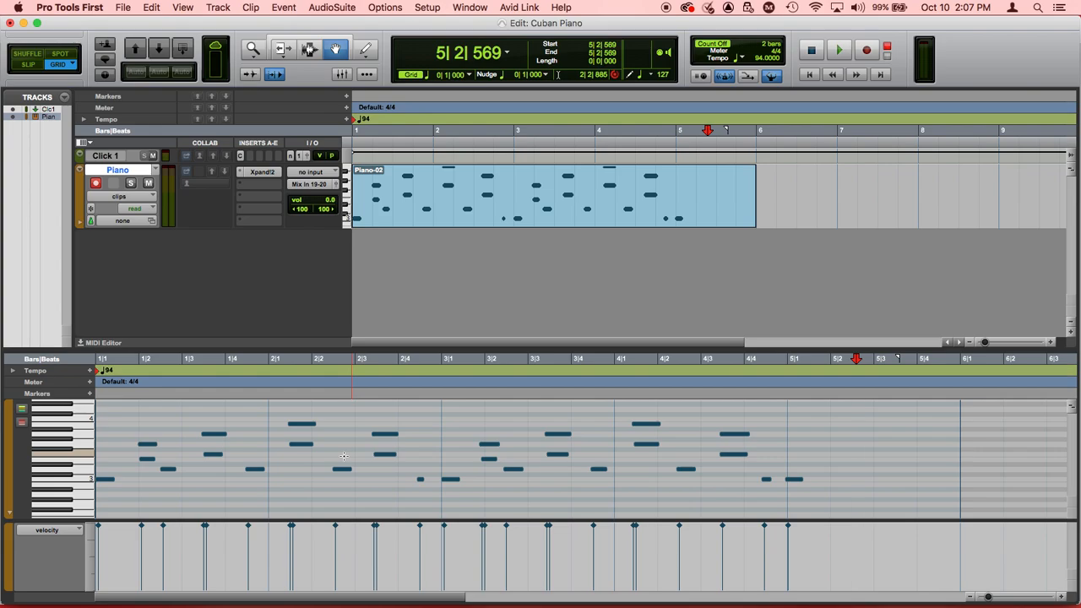
Step: Select all recorded piano notes from 1|1|000 to 5|2|000 and quantize them to a 1/8 note grid
{"action": "left_click", "coordinate": [310, 48]}
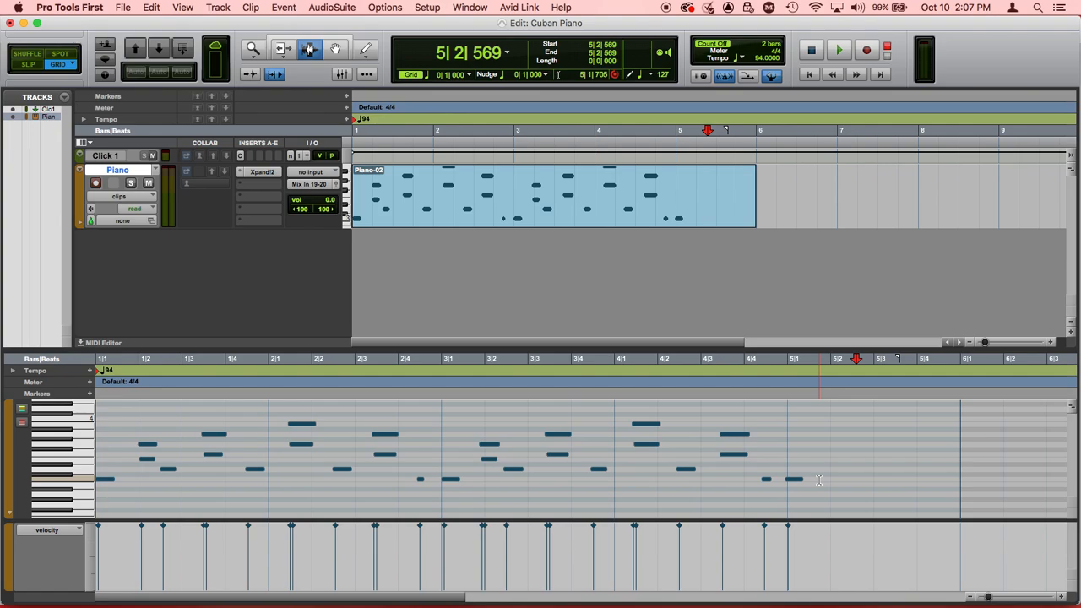
{"action": "left_click_drag", "start_coordinate": [818, 480], "coordinate": [101, 462]}
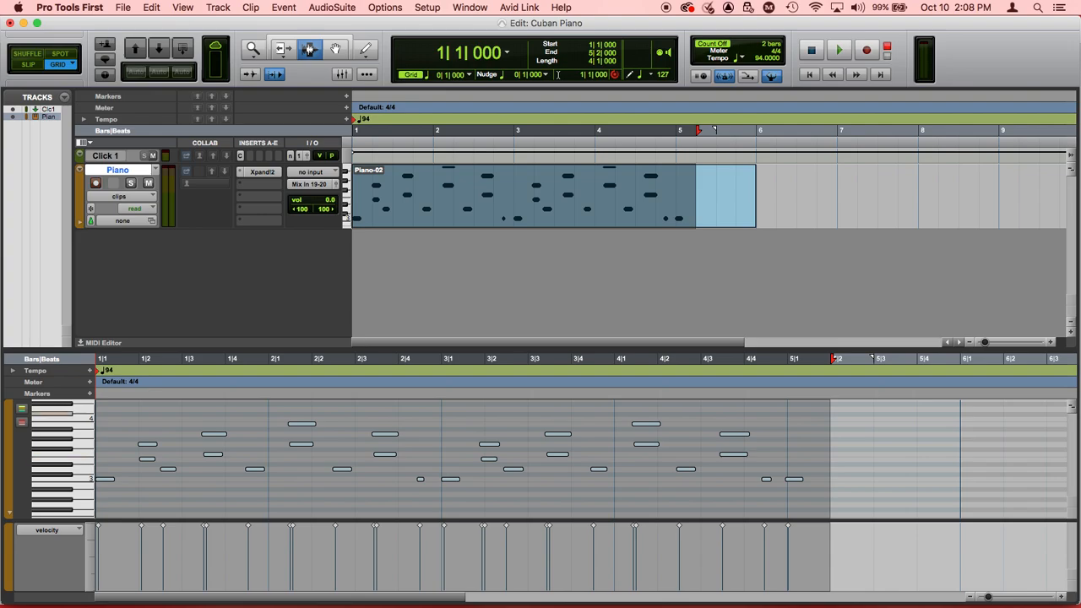
{"action": "left_click", "coordinate": [283, 8]}
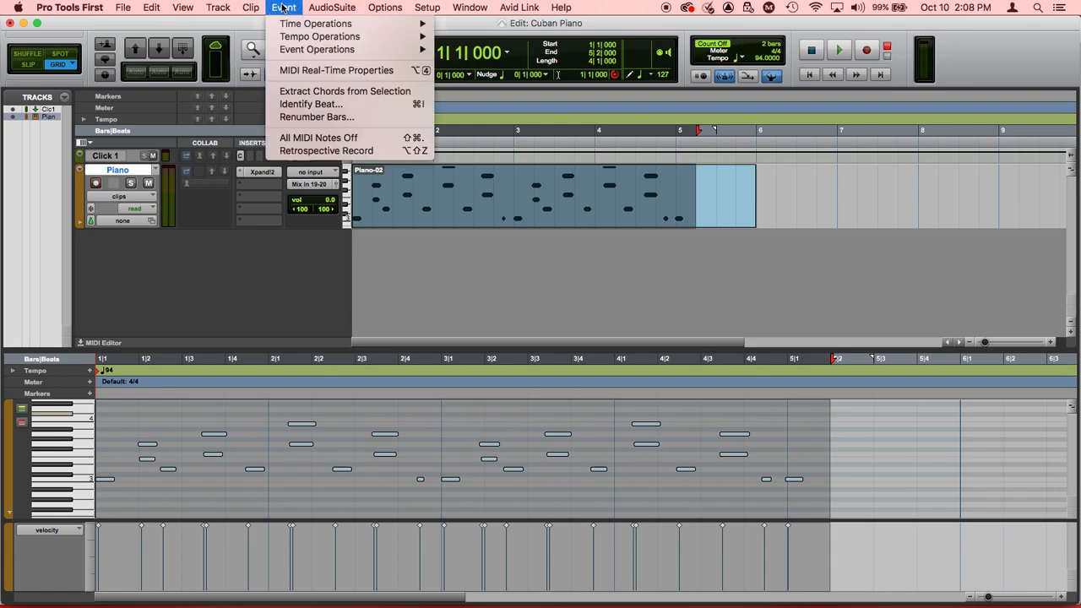
{"action": "mouse_move", "coordinate": [299, 52]}
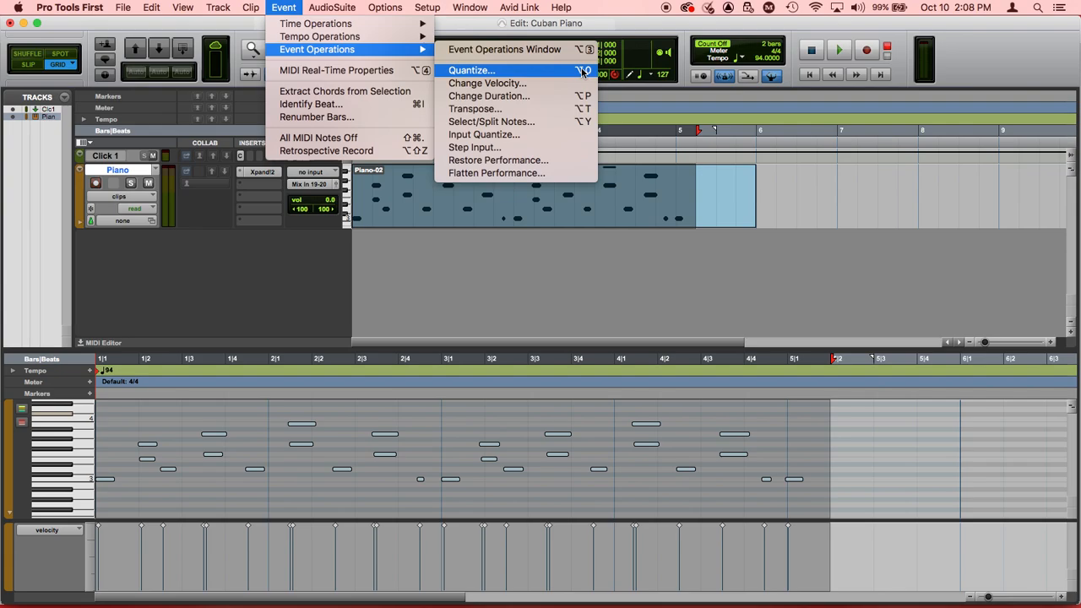
{"action": "left_click", "coordinate": [295, 11]}
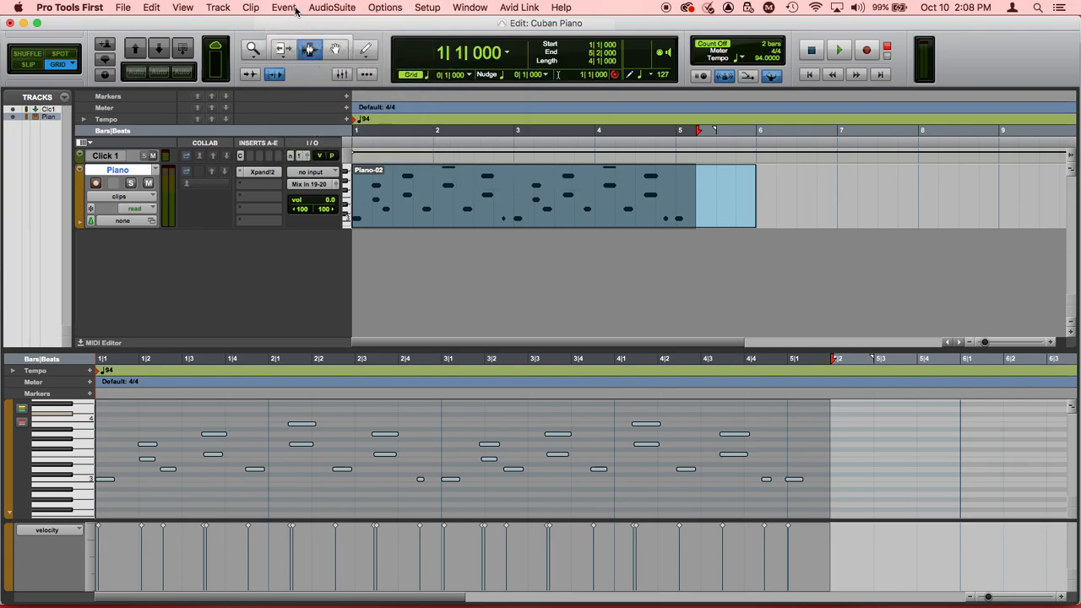
{"action": "key", "text": "alt+0"}
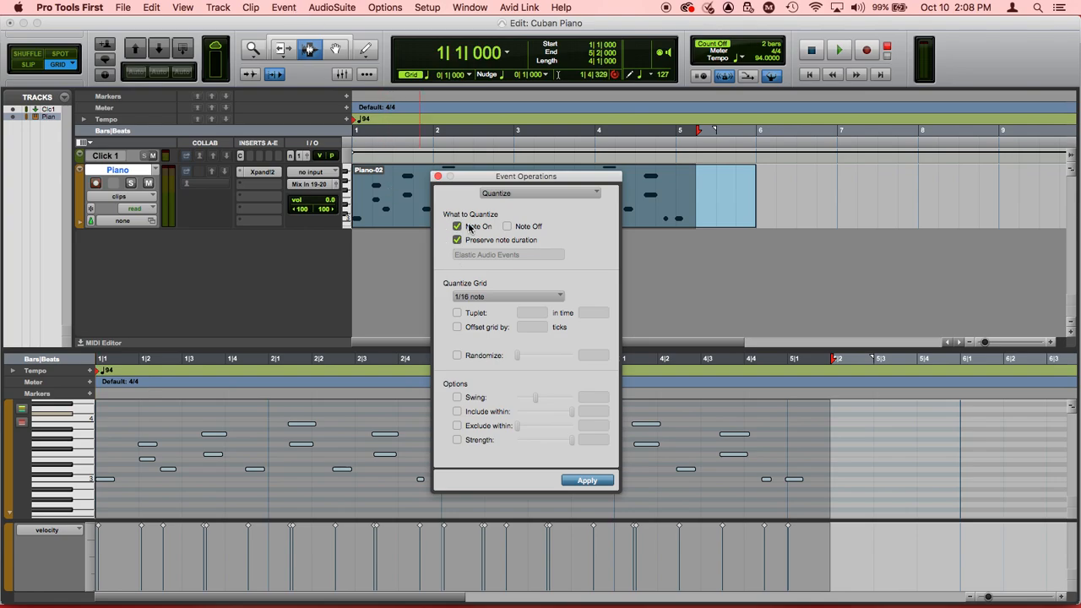
{"action": "left_click", "coordinate": [479, 298]}
{"action": "left_click", "coordinate": [480, 284]}
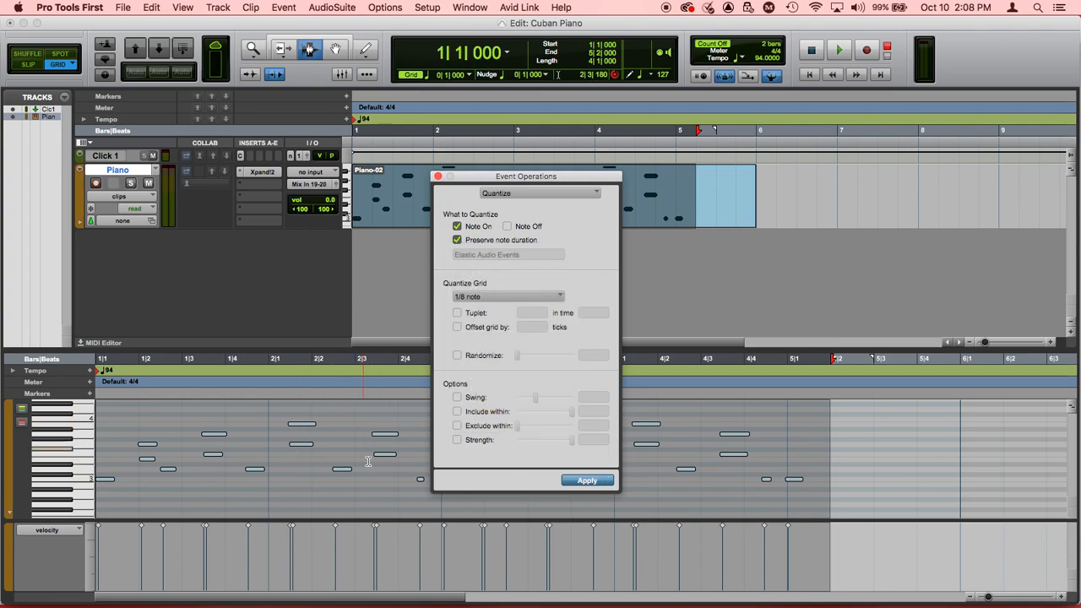
{"action": "left_click", "coordinate": [588, 481]}
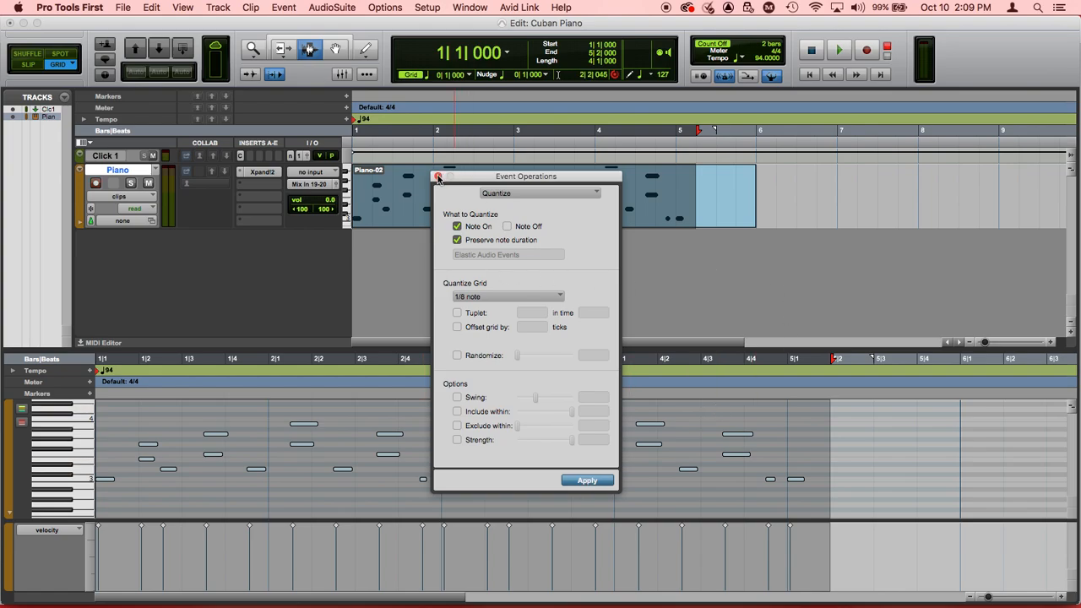
{"action": "left_click", "coordinate": [438, 177]}
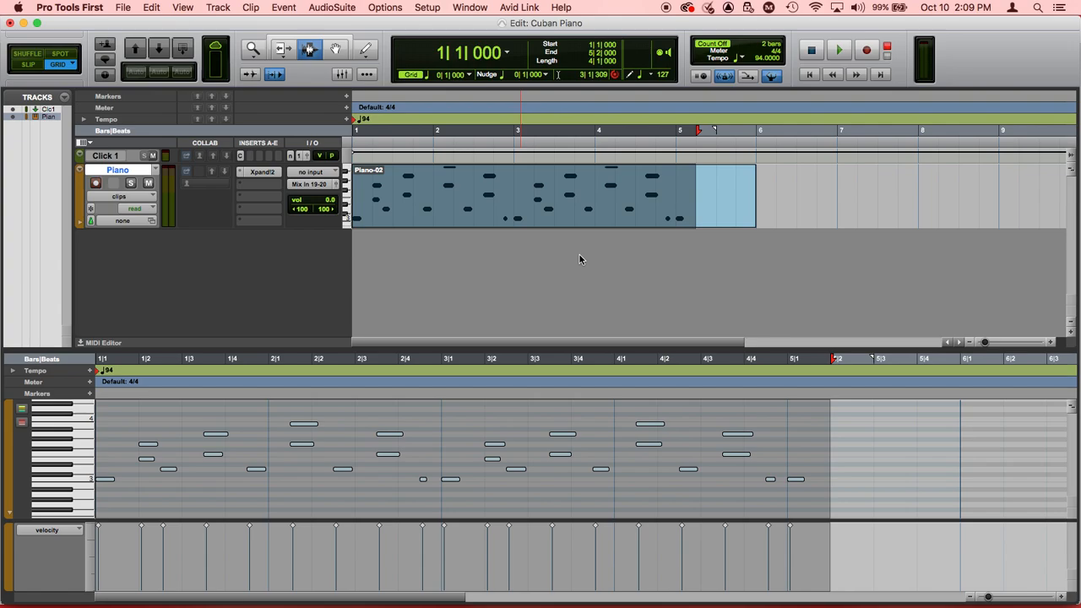
Step: Play back the quantized piano notes, undo the quantization and clear the note selection
{"action": "key", "text": "space"}
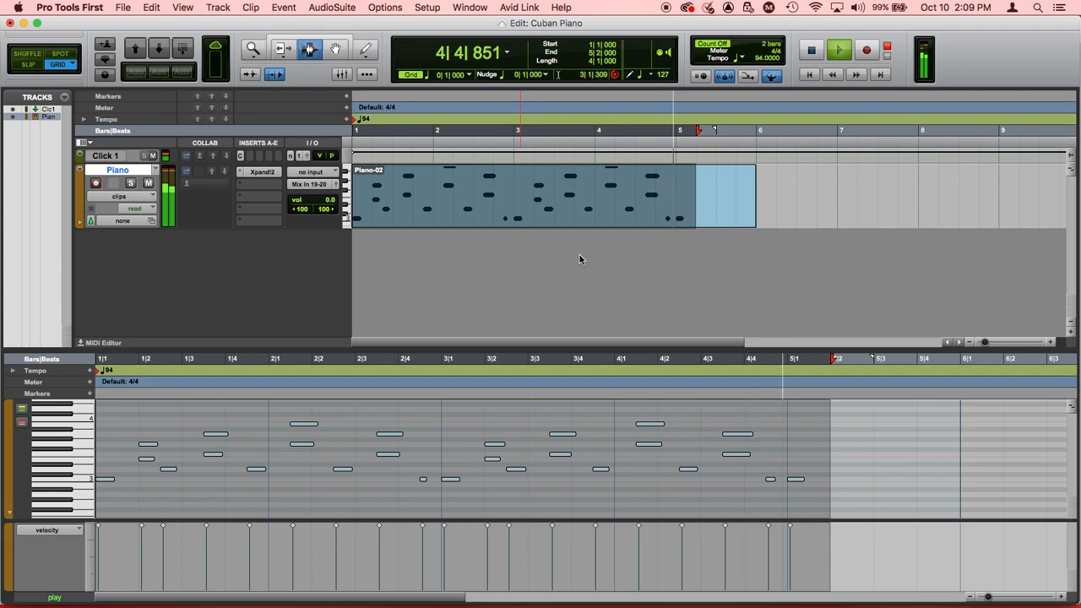
{"action": "key", "text": "space"}
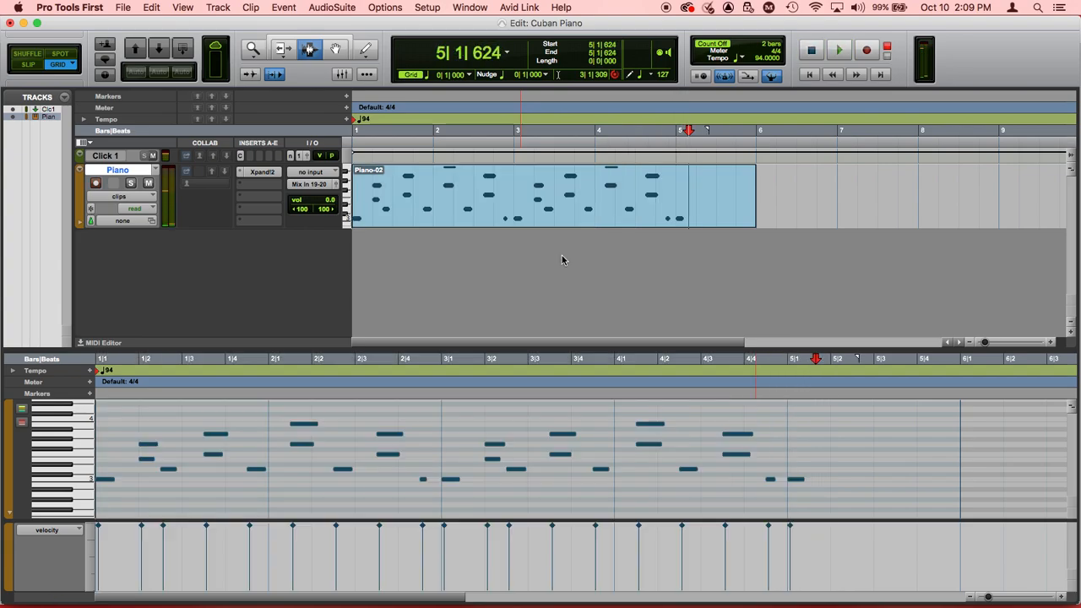
{"action": "key", "text": "shift+Return"}
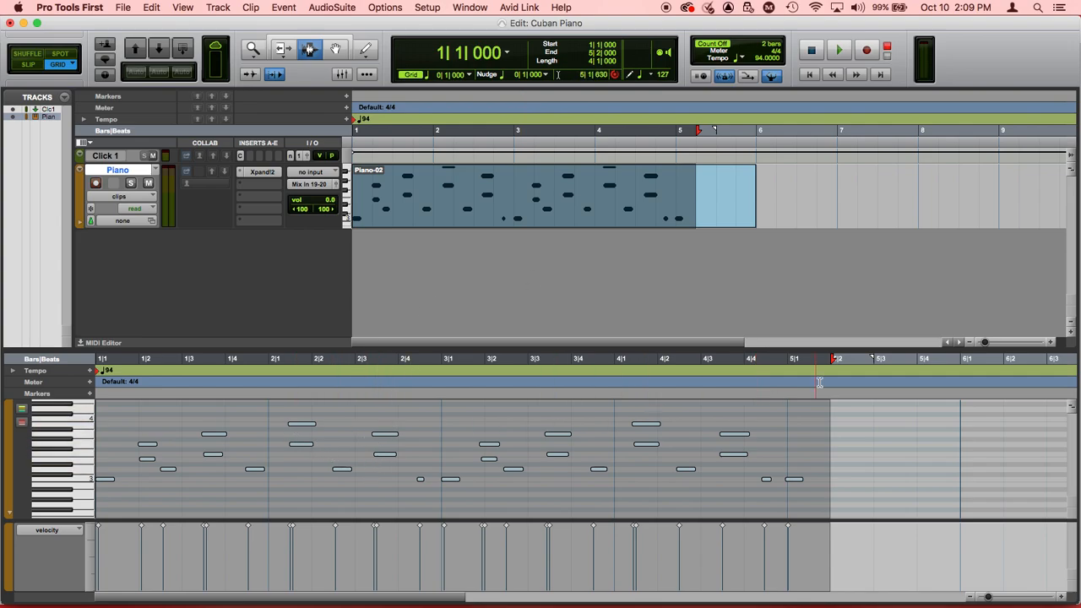
{"action": "left_click", "coordinate": [841, 459]}
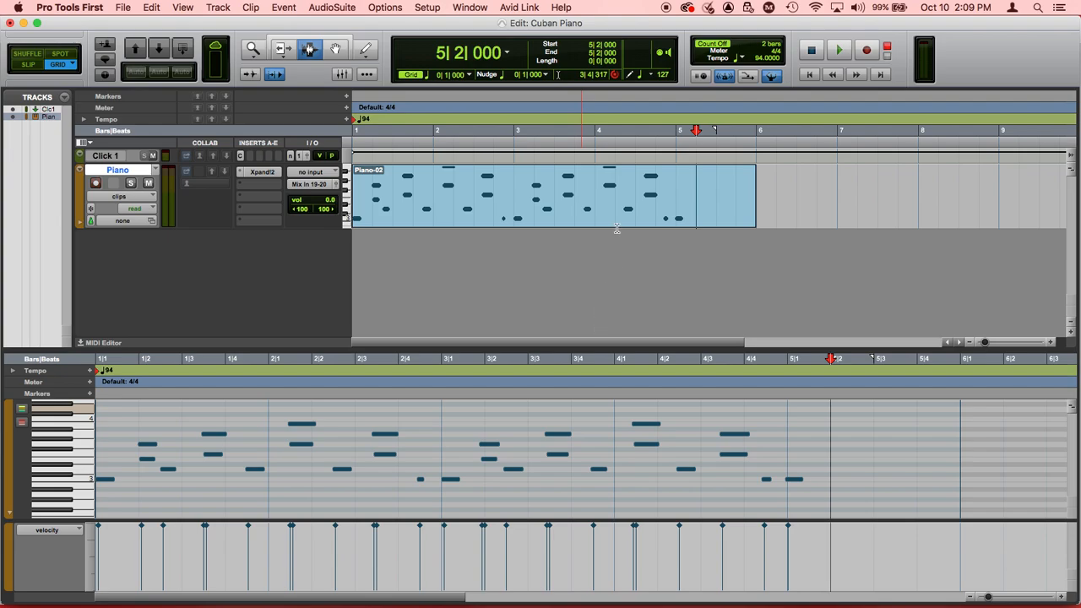
Step: Set the session tempo to 112 BPM and play the piano clip briefly from the session start
{"action": "left_click", "coordinate": [761, 60]}
{"action": "type", "text": "112"}
{"action": "key", "text": "Return"}
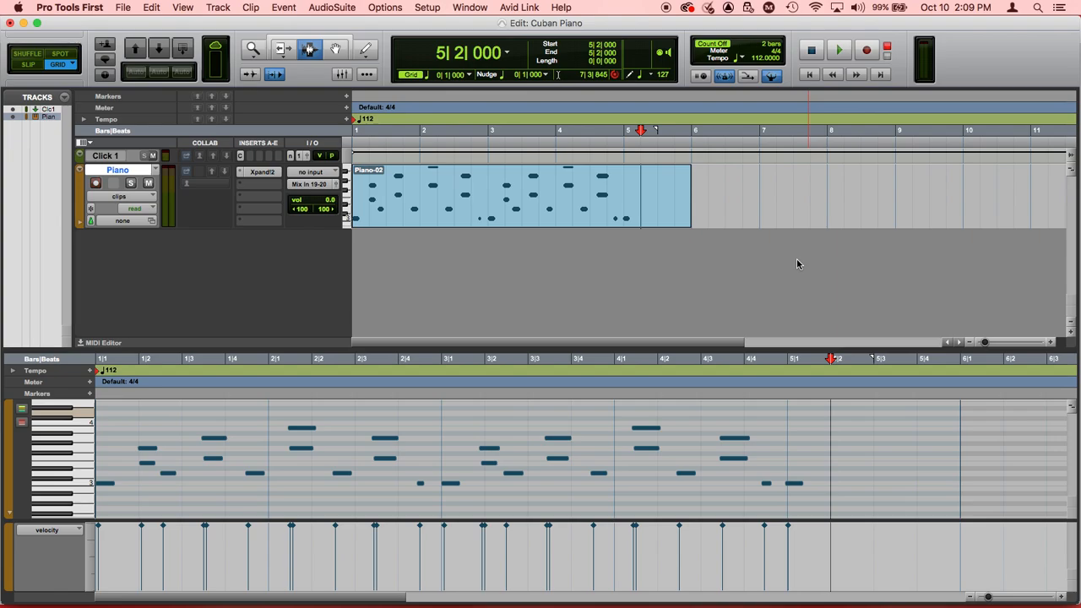
{"action": "key", "text": "Return"}
{"action": "key", "text": "space"}
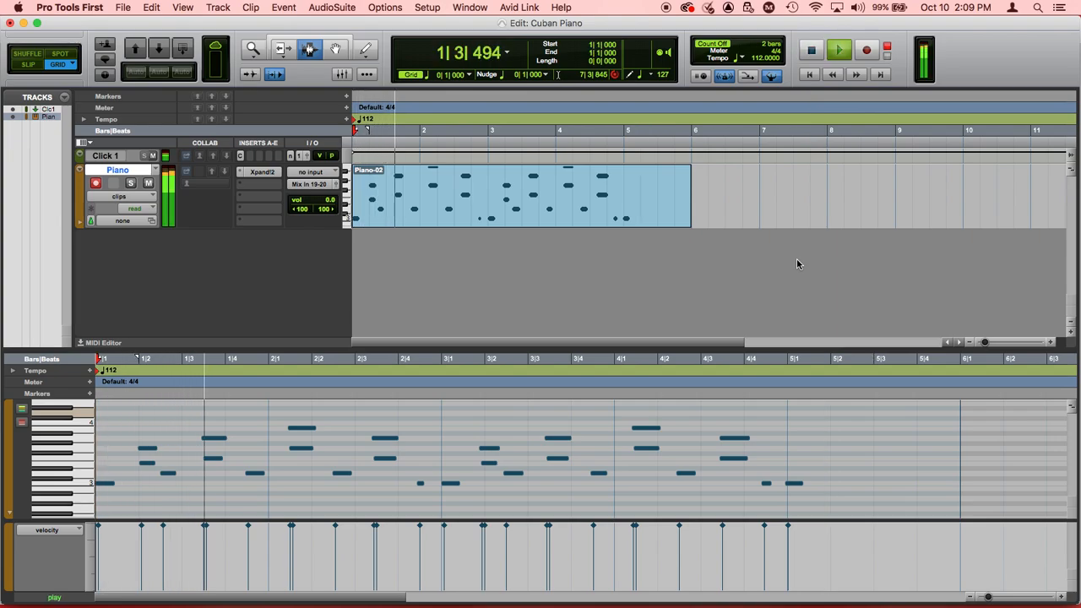
{"action": "key", "text": "space"}
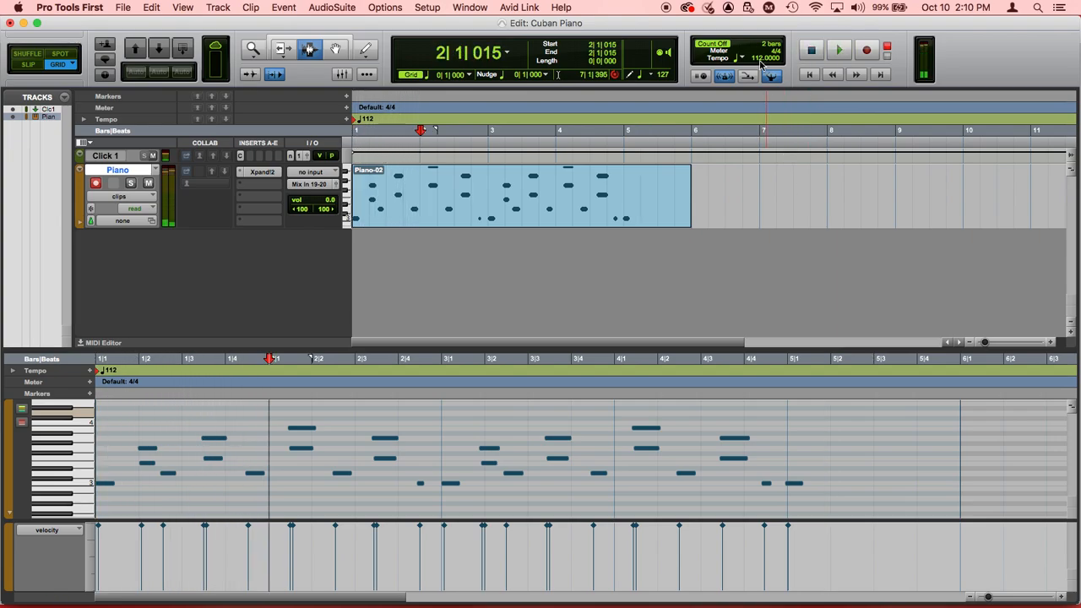
Step: Set the session tempo to 122 BPM and play the piano clip from the session start
{"action": "type", "text": "122"}
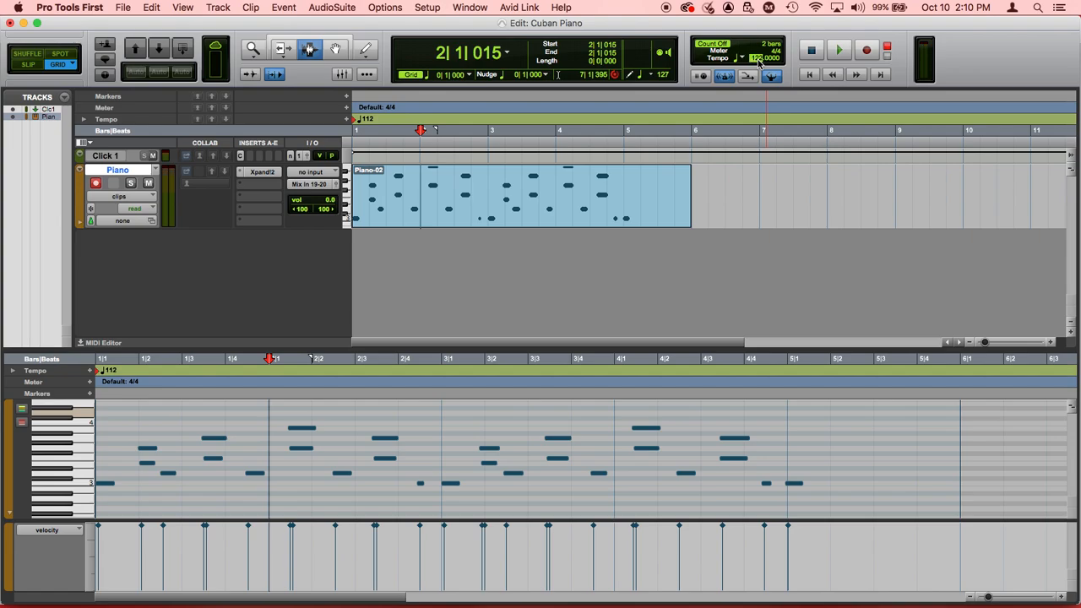
{"action": "key", "text": "Return"}
{"action": "key", "text": "space"}
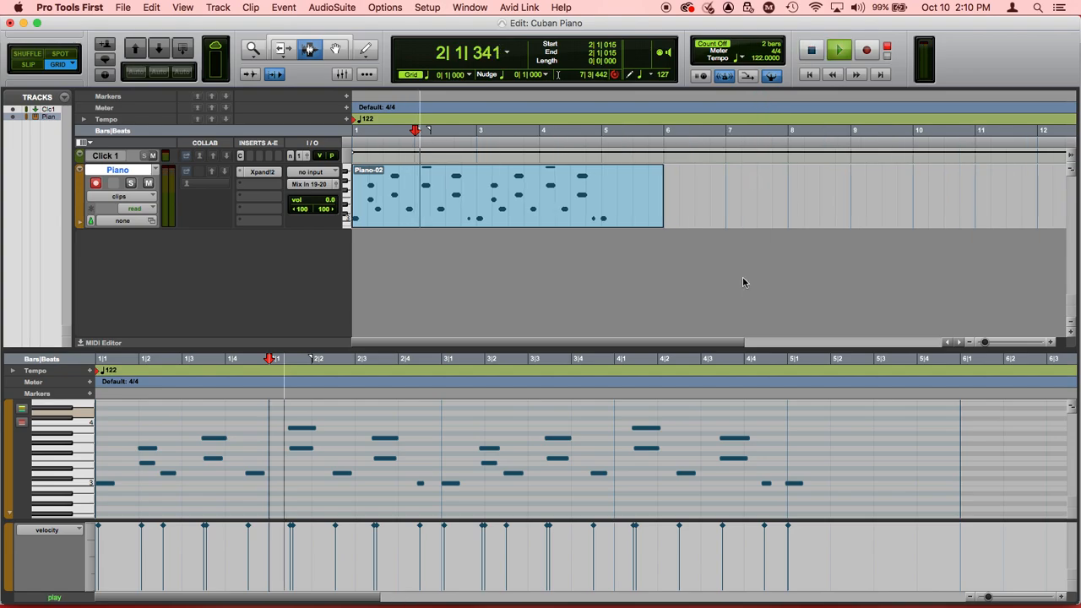
{"action": "key", "text": "space"}
{"action": "key", "text": "Return"}
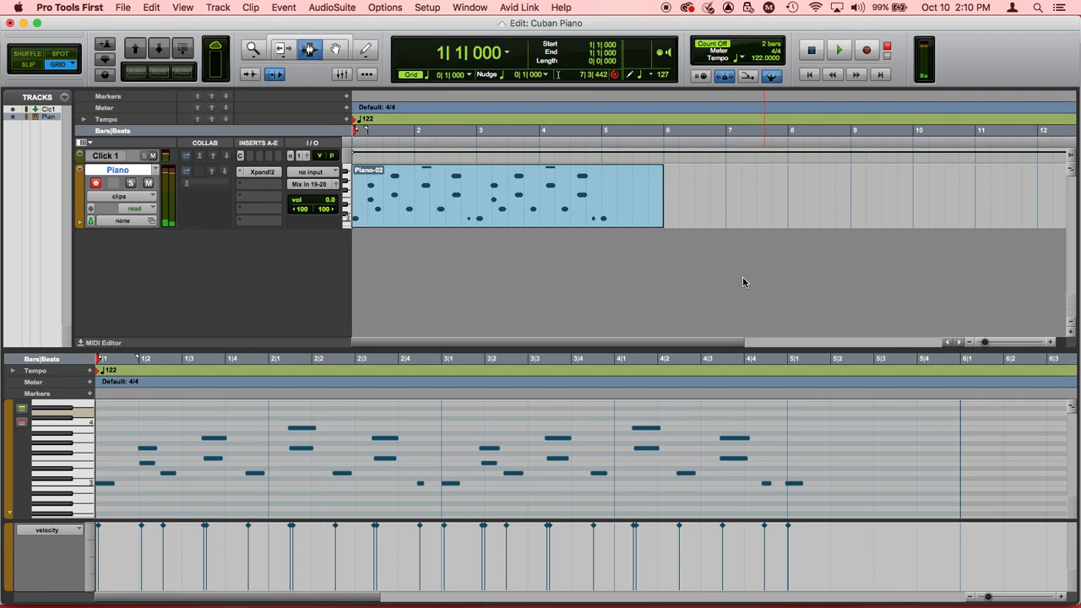
{"action": "key", "text": "space"}
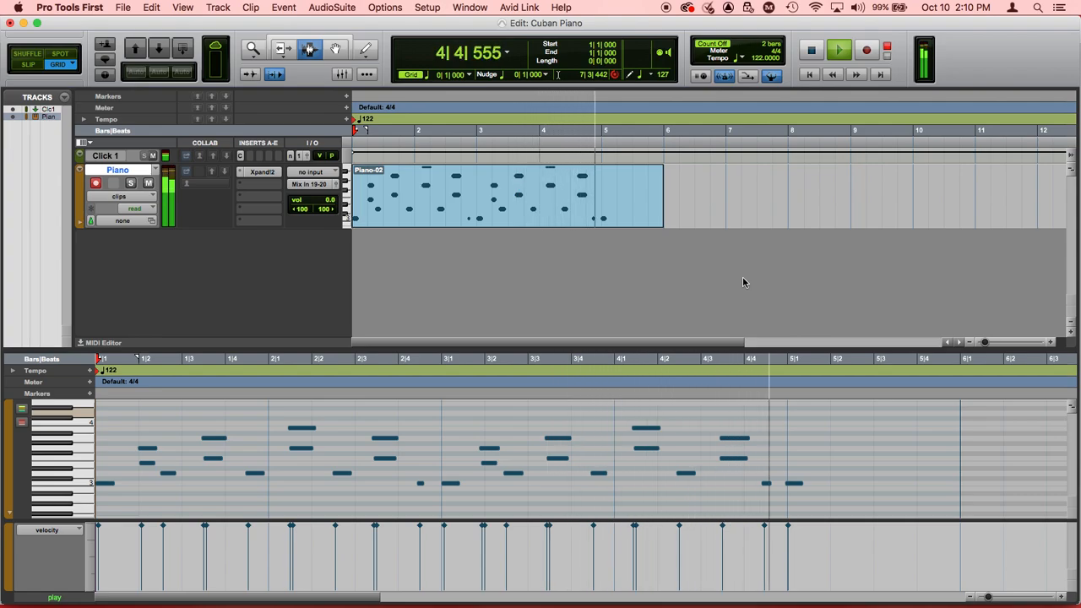
{"action": "key", "text": "space"}
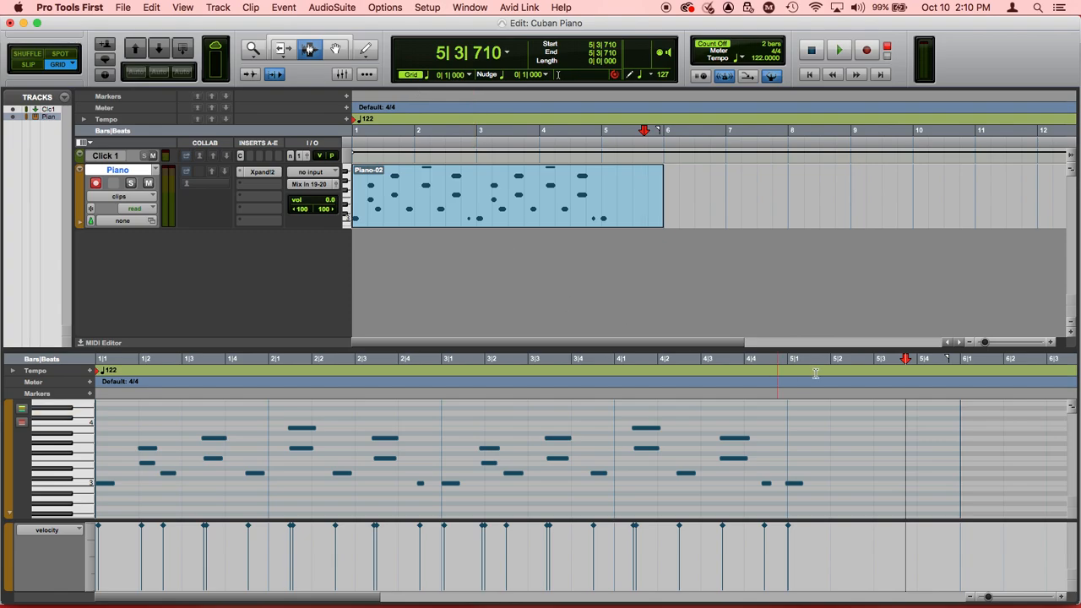
Step: Select all piano notes from 1|1|000 to 5|2|000, quantize their note-ons to a 1/8 note grid and play them back
{"action": "left_click", "coordinate": [155, 7]}
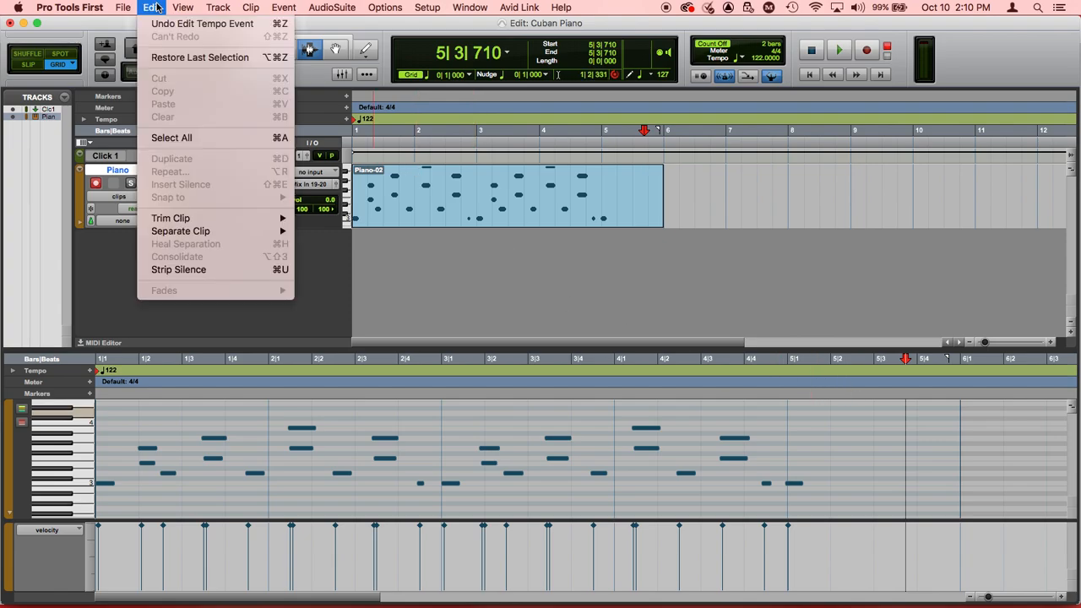
{"action": "left_click", "coordinate": [557, 49]}
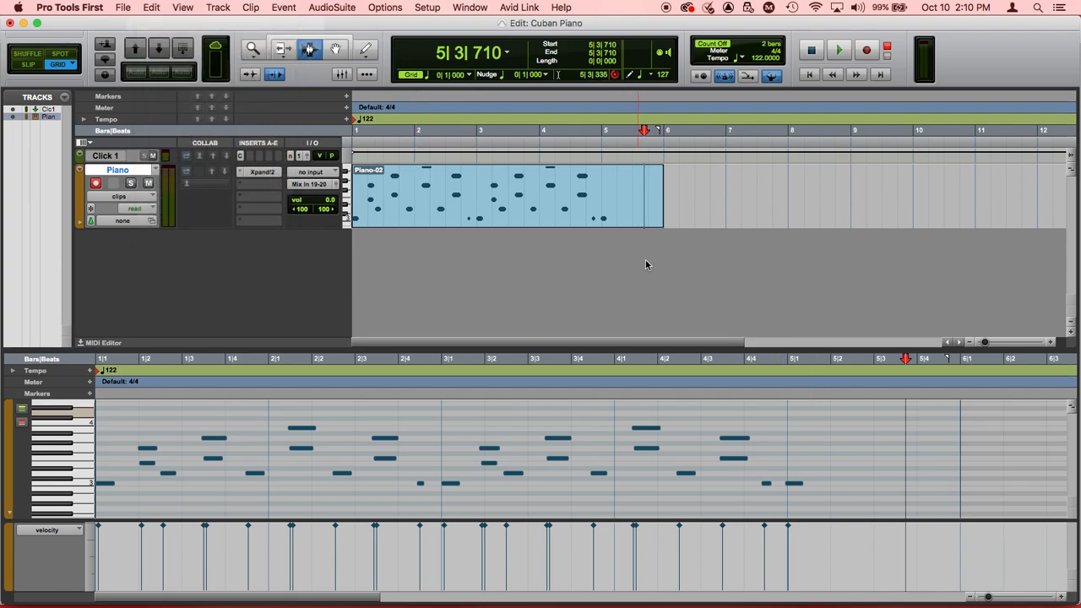
{"action": "left_click_drag", "start_coordinate": [835, 471], "coordinate": [100, 463]}
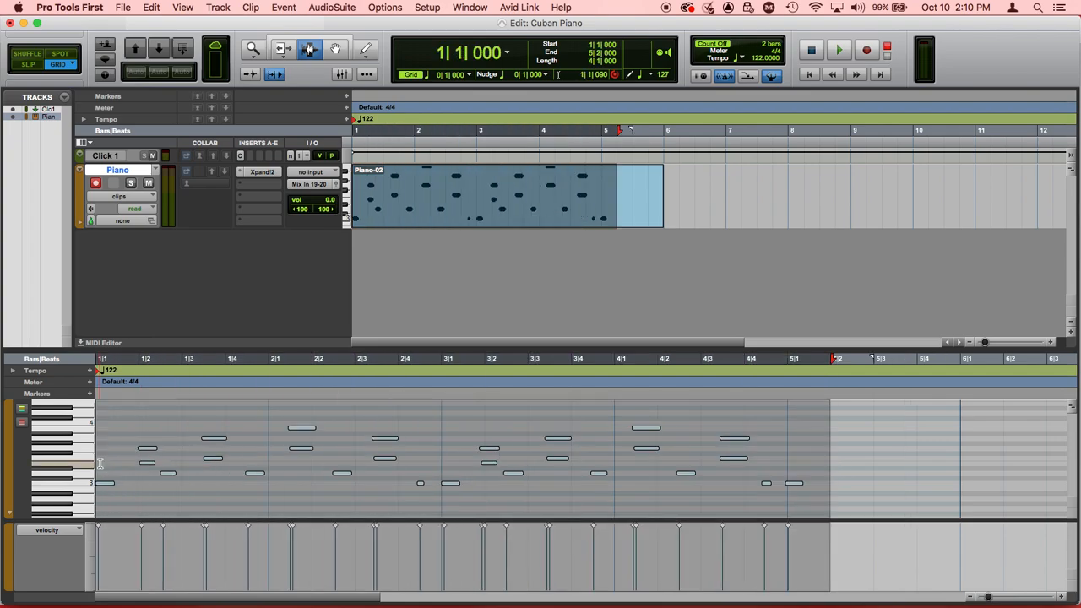
{"action": "key", "text": "alt+0"}
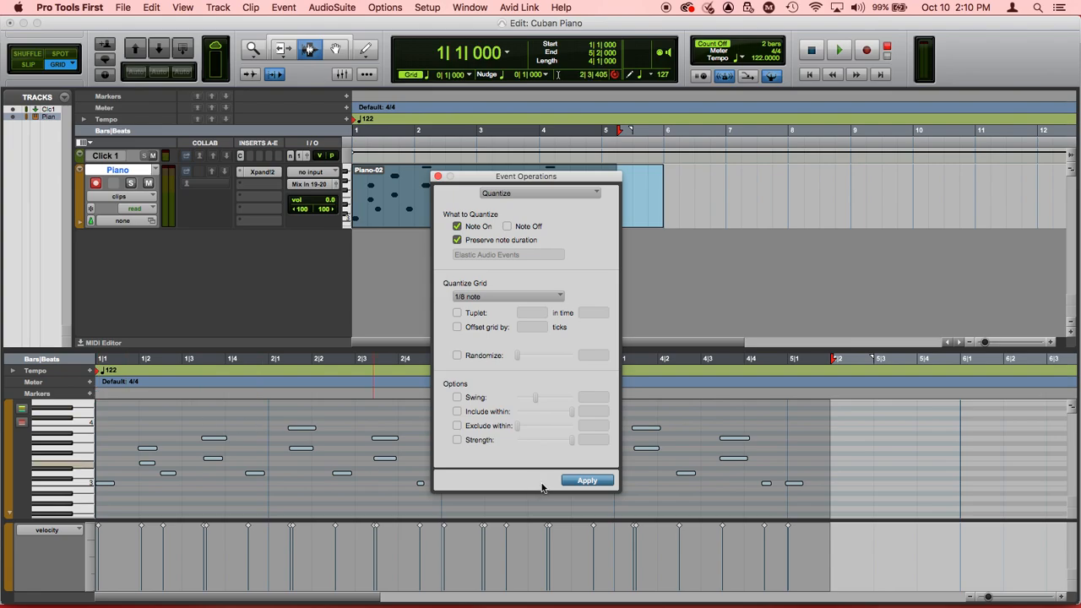
{"action": "left_click", "coordinate": [603, 482]}
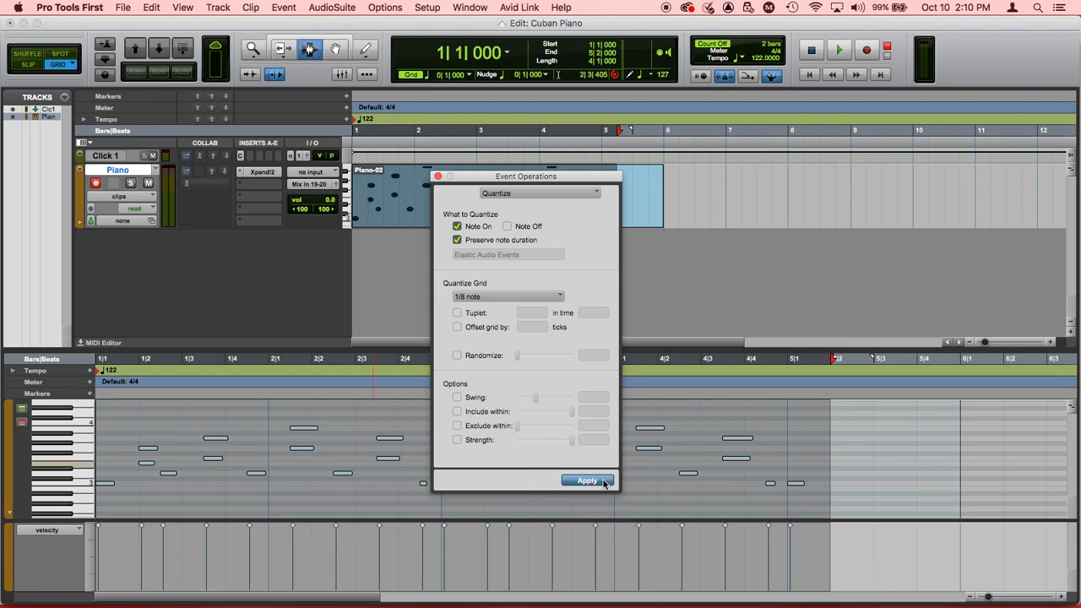
{"action": "left_click", "coordinate": [438, 176]}
{"action": "key", "text": "space"}
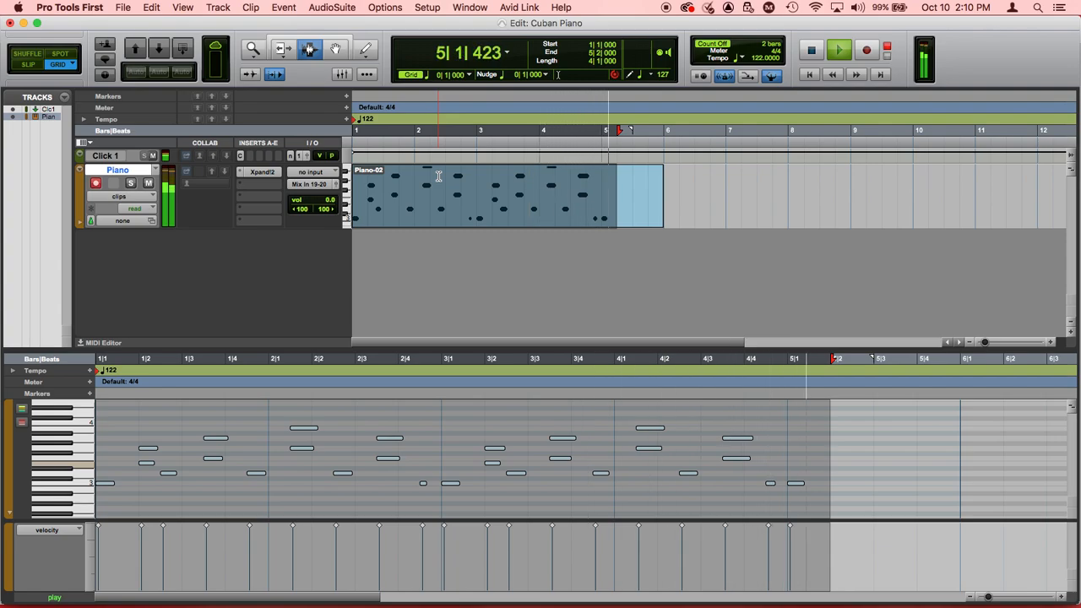
{"action": "key", "text": "space"}
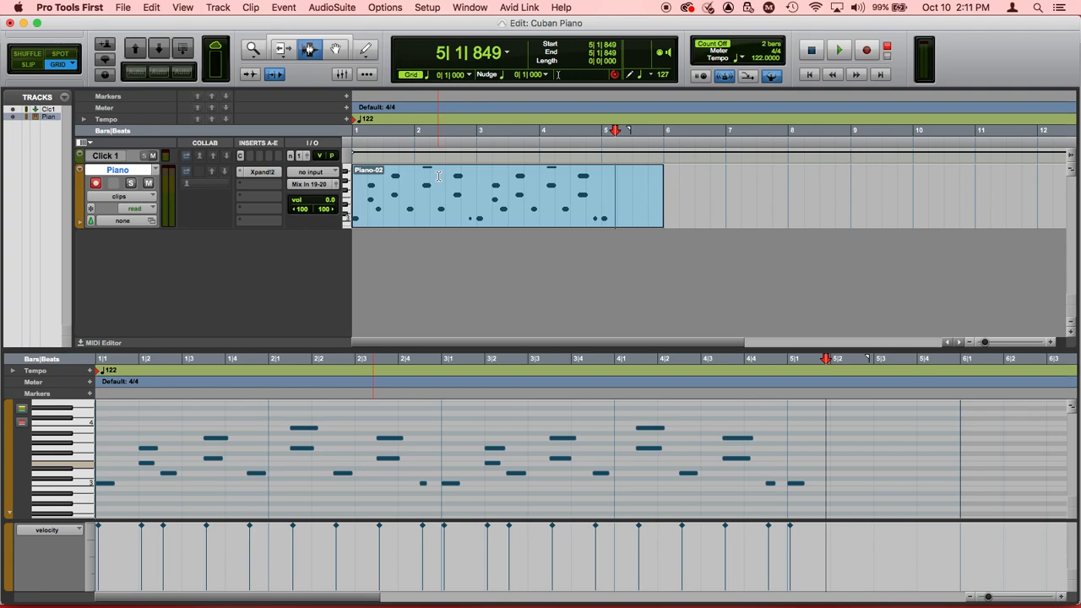
Step: Undo the full-strength quantization, requantize the piano notes to the 1/8 note grid at 90% strength and play them back
{"action": "key", "text": "super+a"}
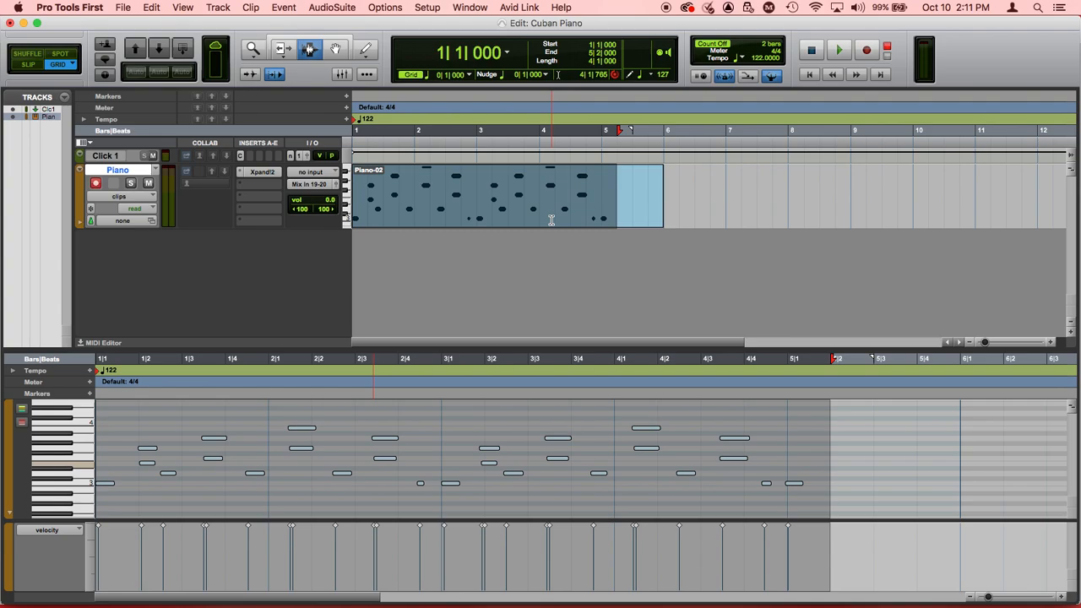
{"action": "key", "text": "alt+0"}
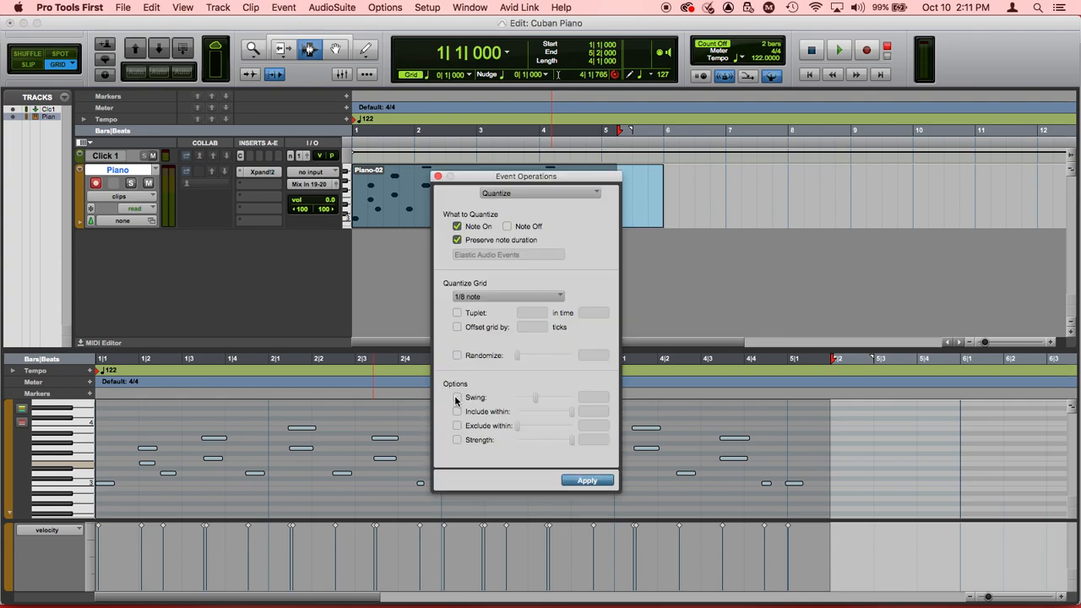
{"action": "left_click", "coordinate": [456, 440]}
{"action": "left_click", "coordinate": [592, 439]}
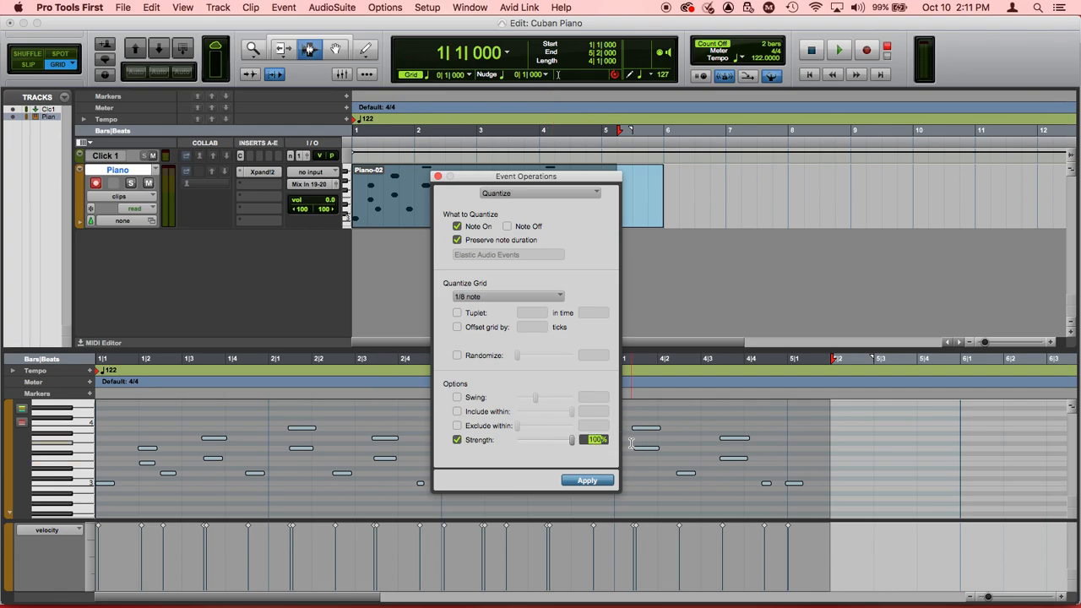
{"action": "type", "text": "0"}
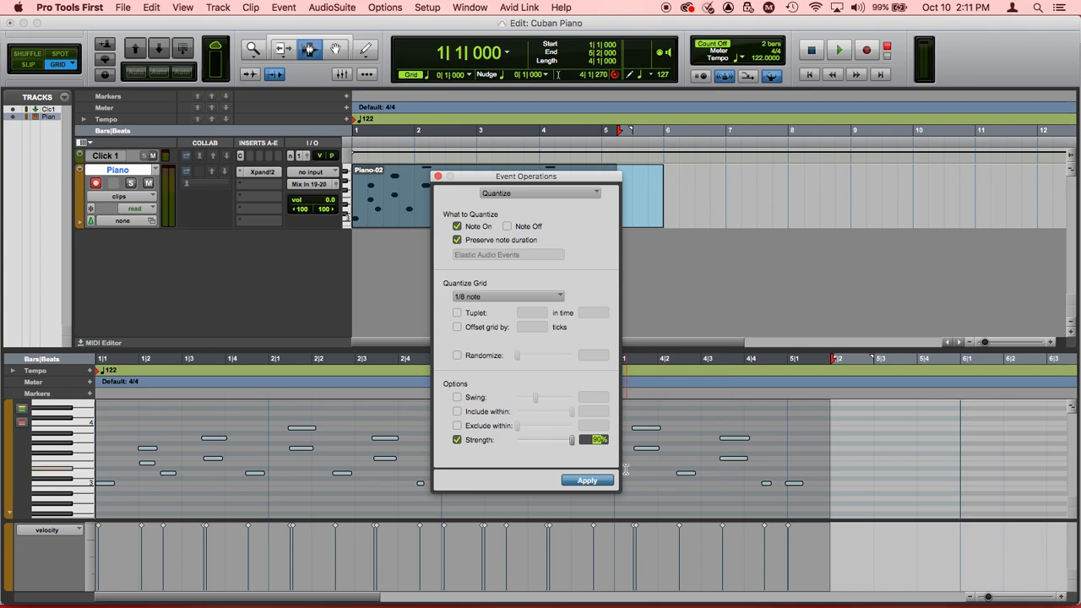
{"action": "left_click", "coordinate": [592, 480]}
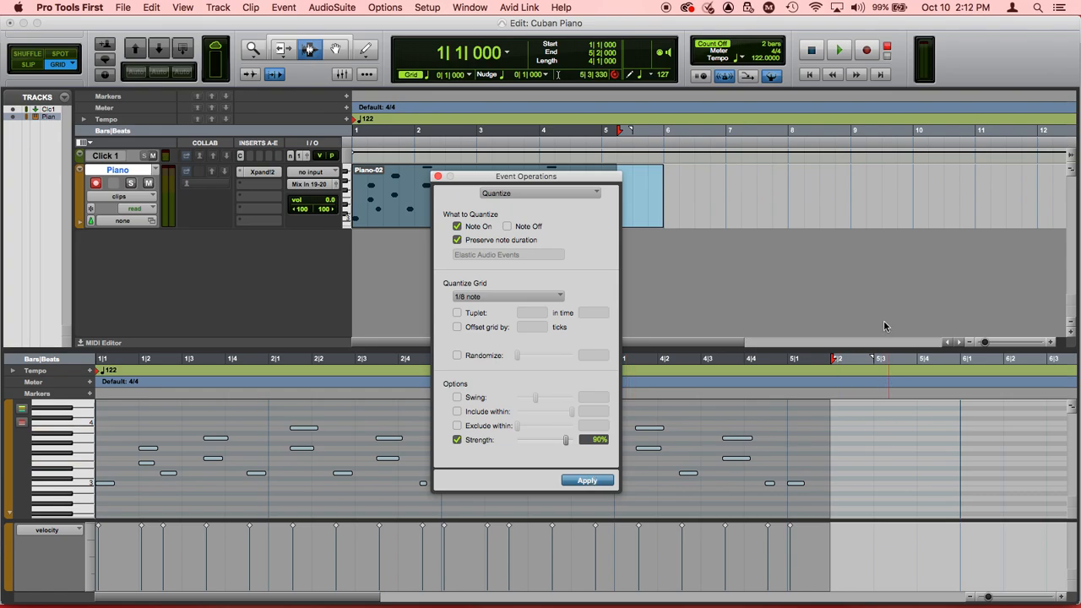
{"action": "key", "text": "space"}
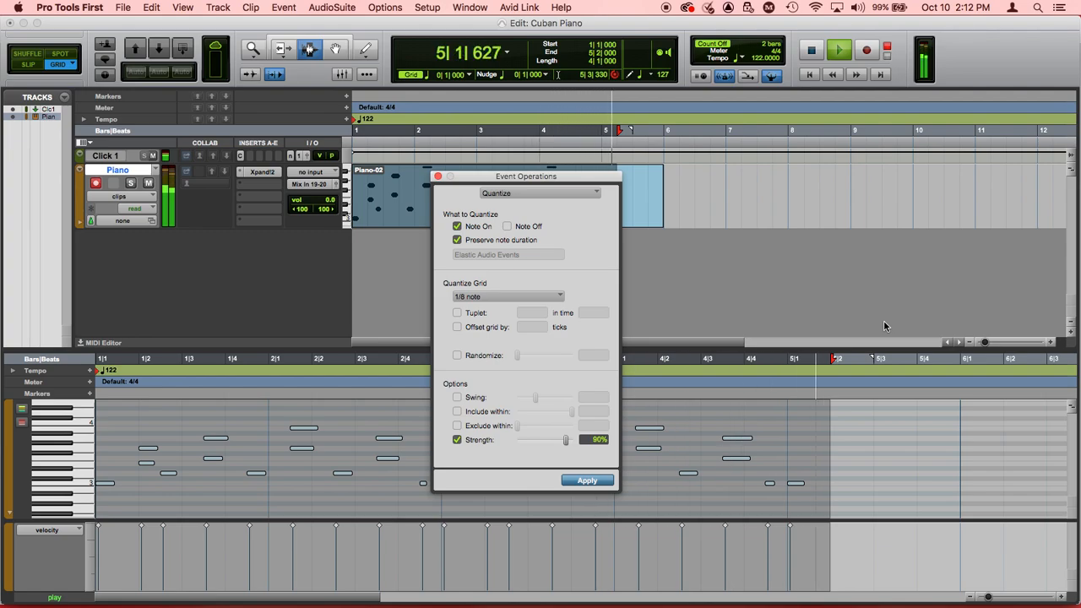
{"action": "key", "text": "space"}
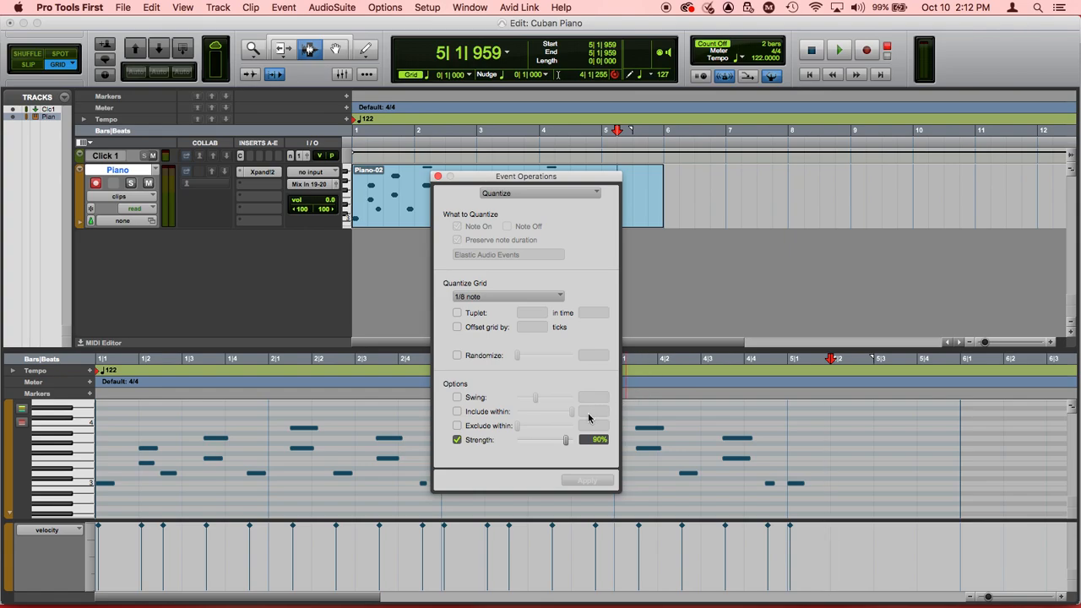
Step: Replace the 90% quantization with a 1/8 note quantization at 80% strength, play the notes and close the Event Operations window
{"action": "key", "text": "super+a"}
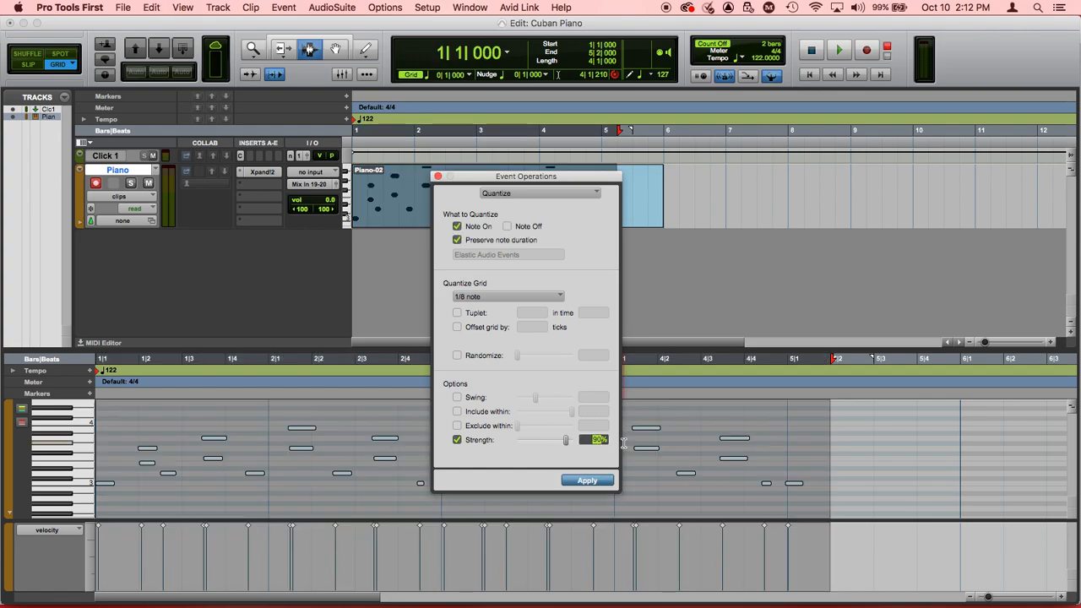
{"action": "left_click", "coordinate": [592, 481]}
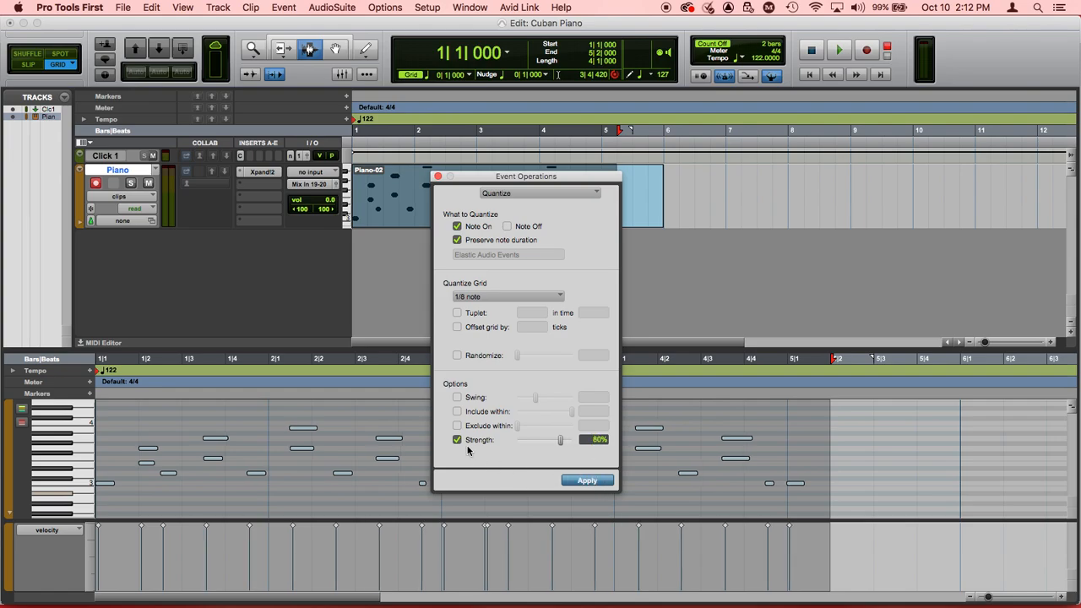
{"action": "key", "text": "space"}
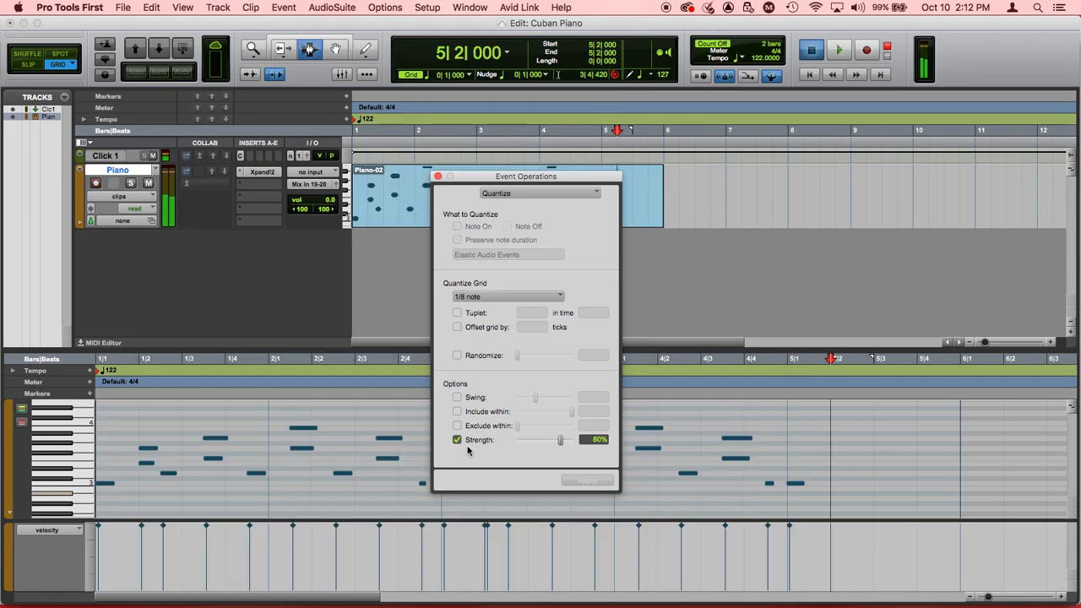
{"action": "key", "text": "space"}
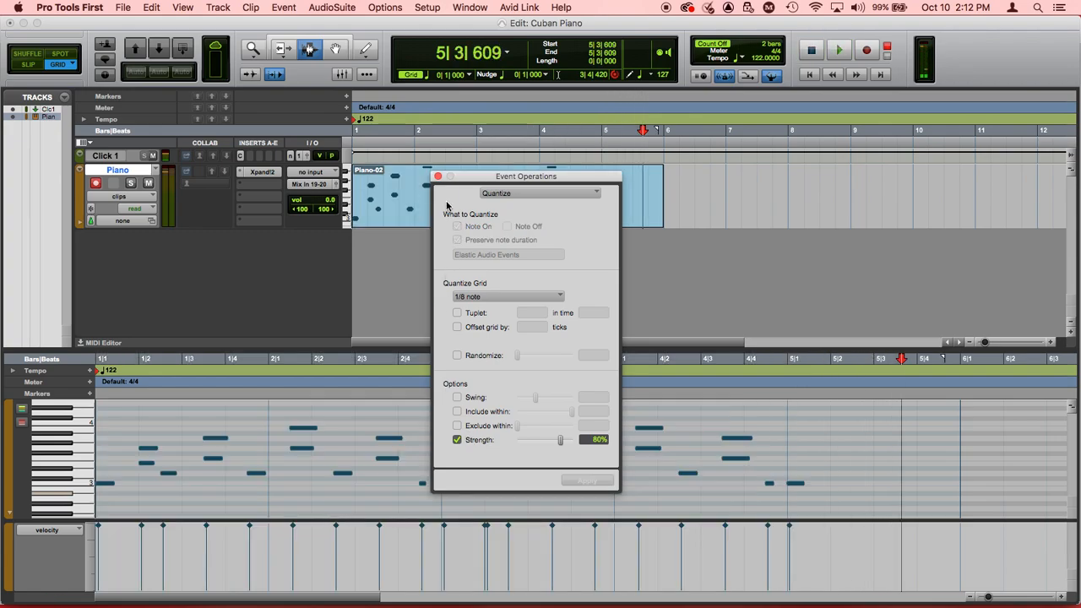
{"action": "left_click", "coordinate": [439, 177]}
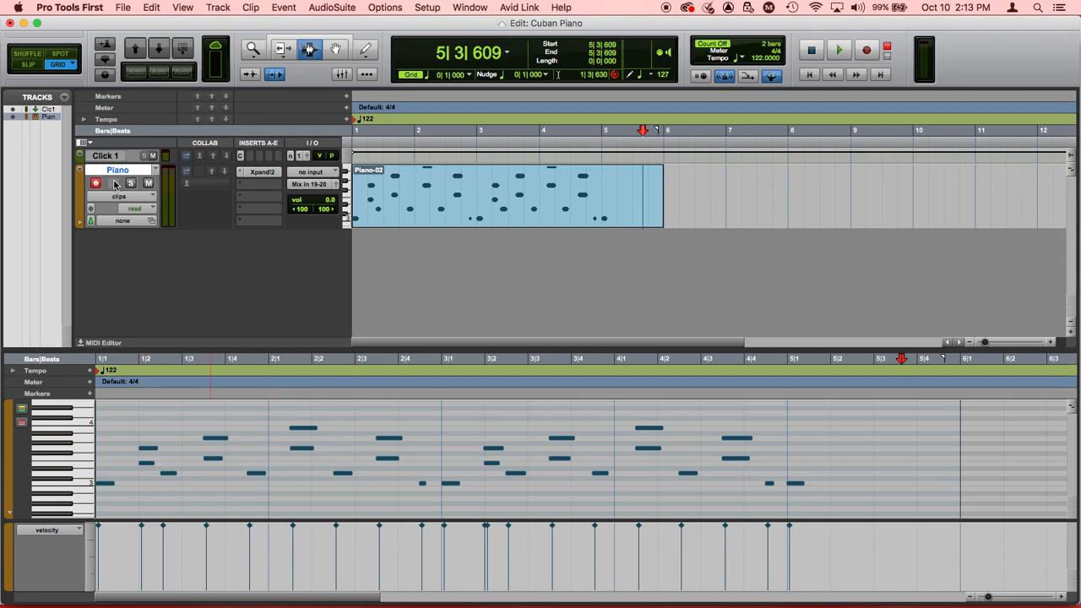
Step: In Slip mode, use the Grabber to move the short C3 notes before bars 3 and 5 slightly earlier, to 2|4|407 and 4|4|403
{"action": "left_click", "coordinate": [29, 67]}
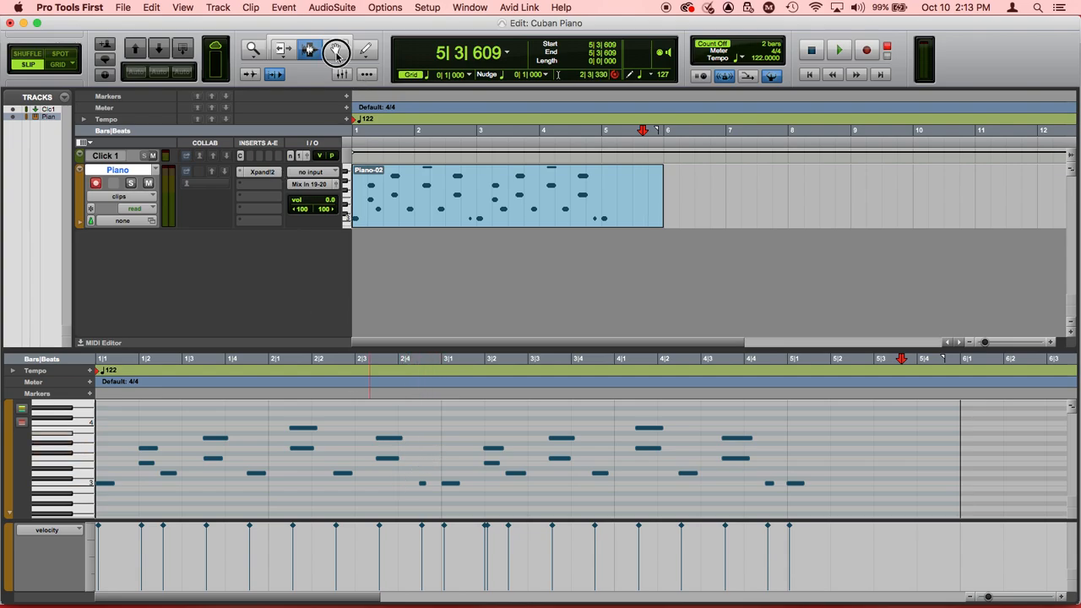
{"action": "key", "text": "F8"}
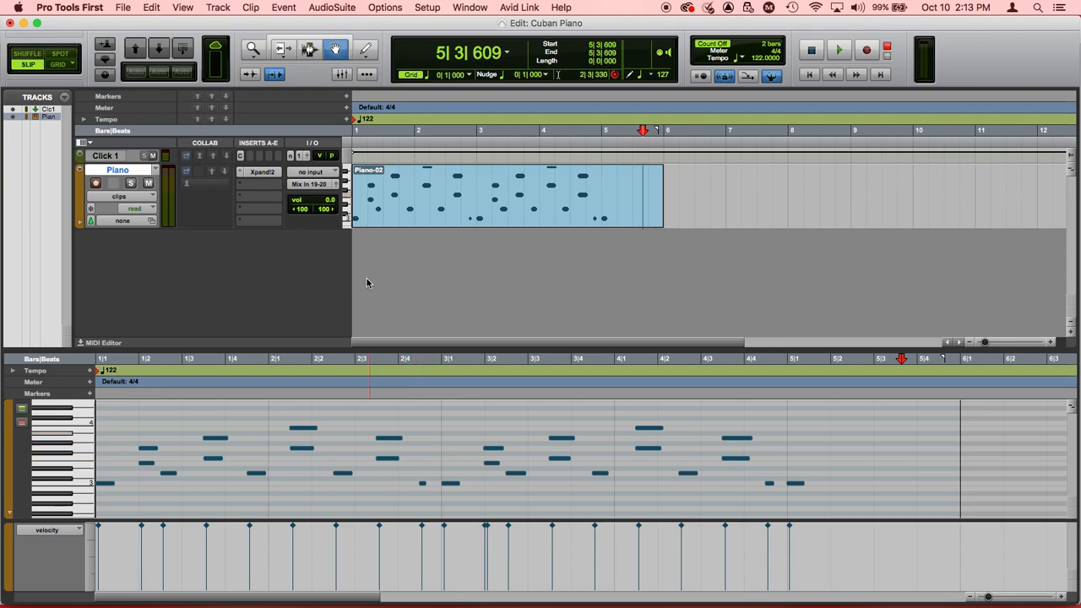
{"action": "left_click", "coordinate": [423, 486]}
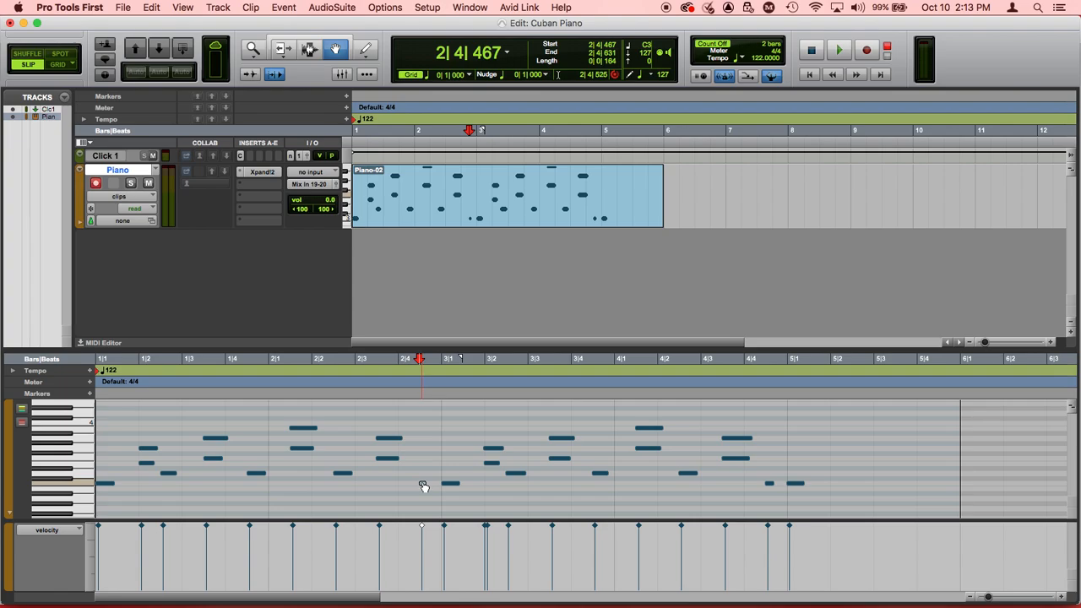
{"action": "left_click", "coordinate": [423, 485]}
{"action": "left_click_drag", "start_coordinate": [419, 483], "coordinate": [418, 484]}
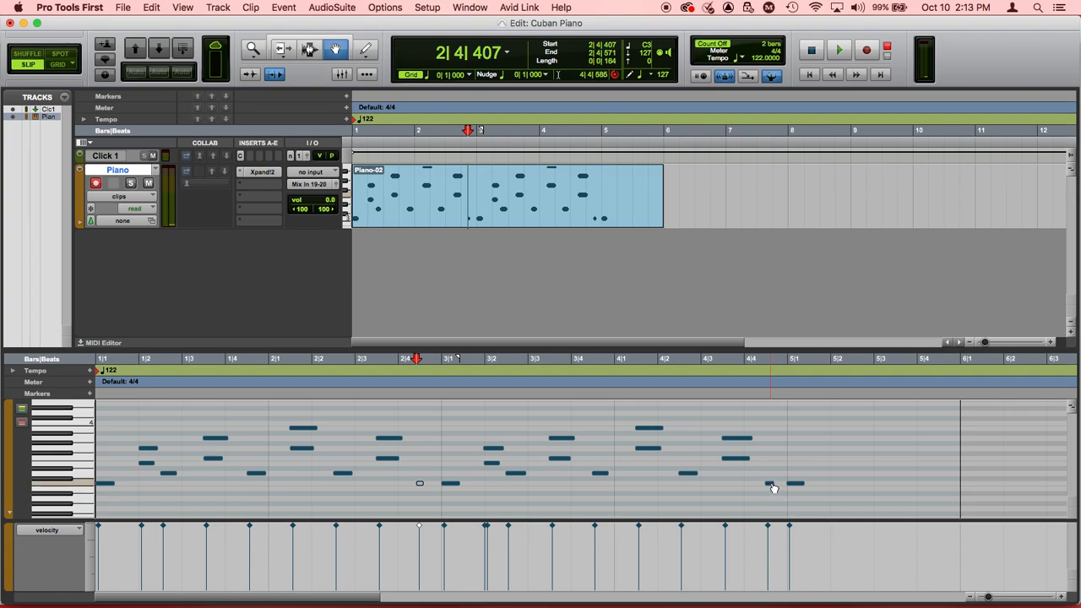
{"action": "left_click_drag", "start_coordinate": [772, 486], "coordinate": [767, 483]}
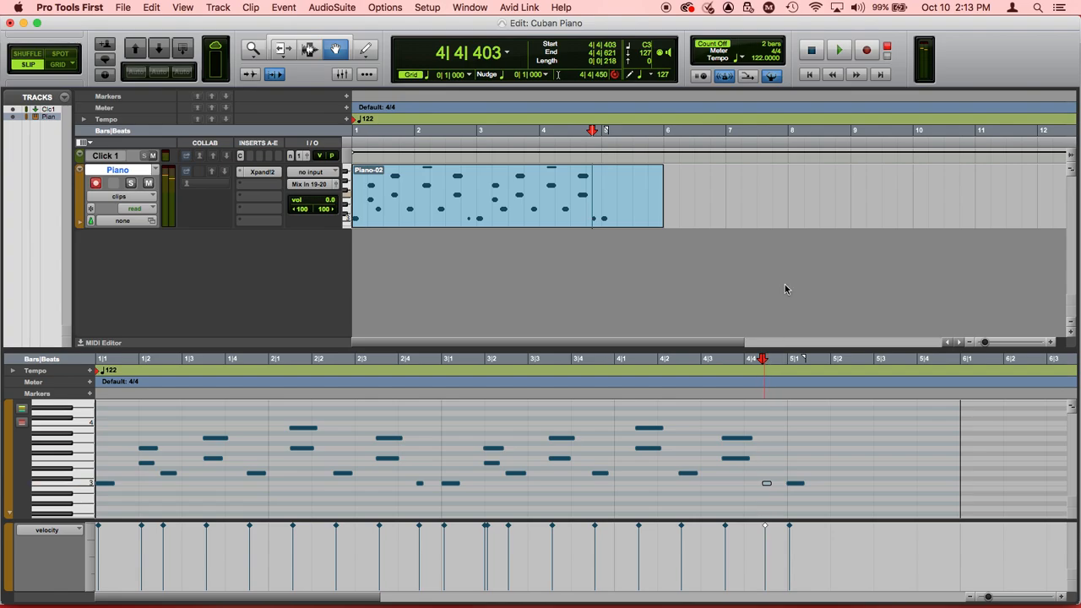
Step: Play the edited piano clip from the session start to check the timing of the moved notes
{"action": "key", "text": "Return"}
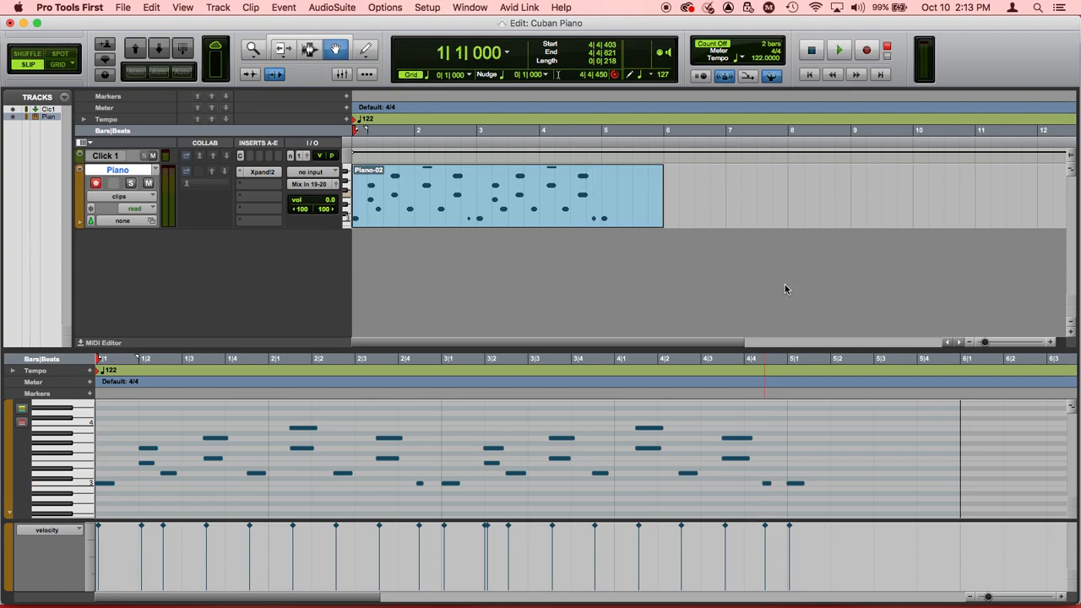
{"action": "key", "text": "space"}
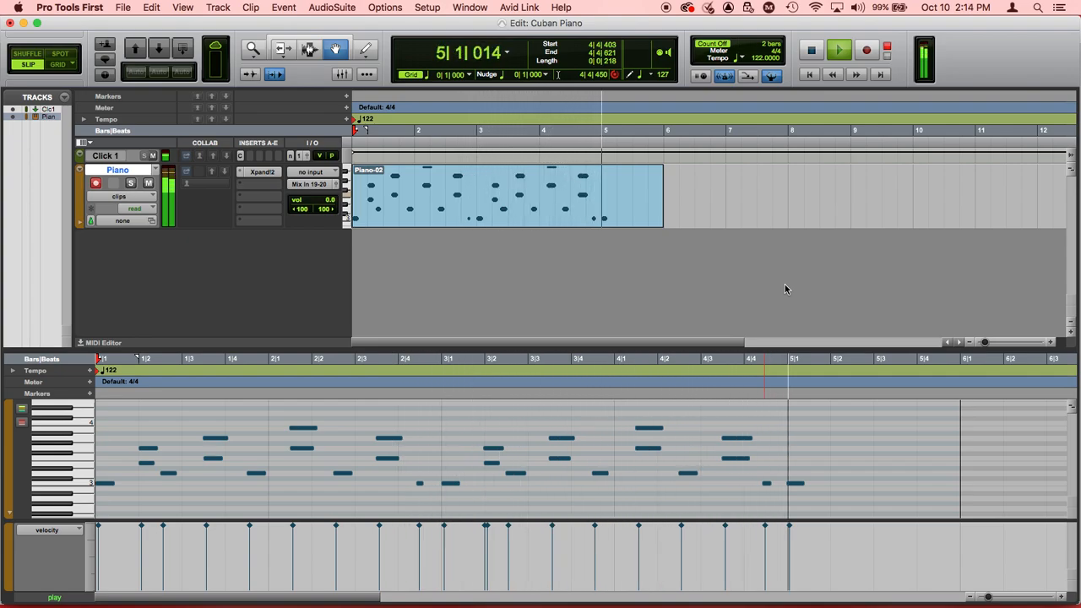
{"action": "key", "text": "space"}
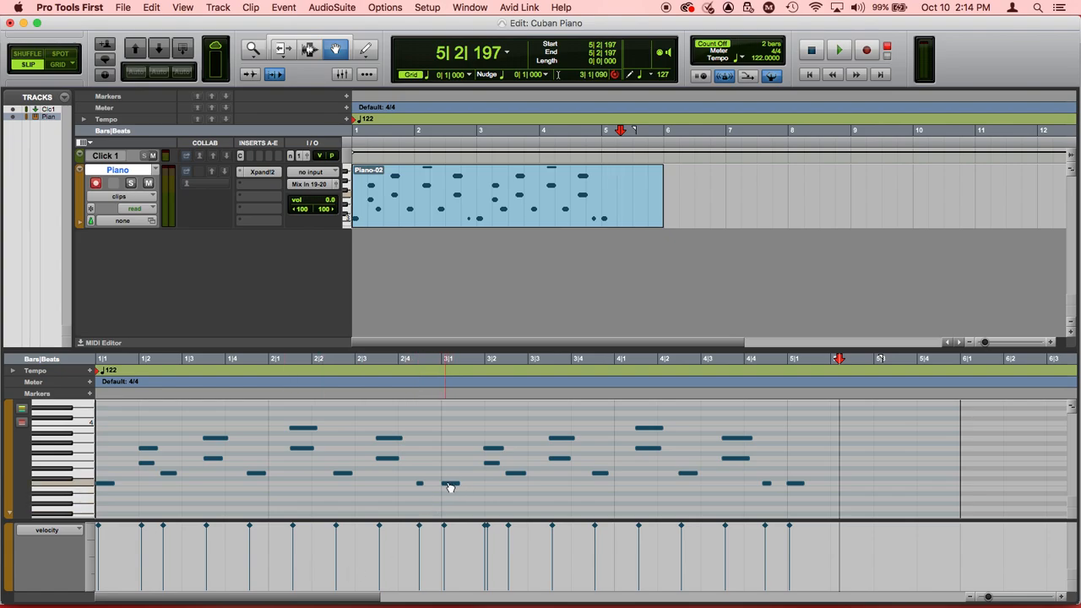
Step: Lower the velocities of the short C3 notes before bars 3 and 5 to 113 and 107 respectively
{"action": "left_click", "coordinate": [419, 525]}
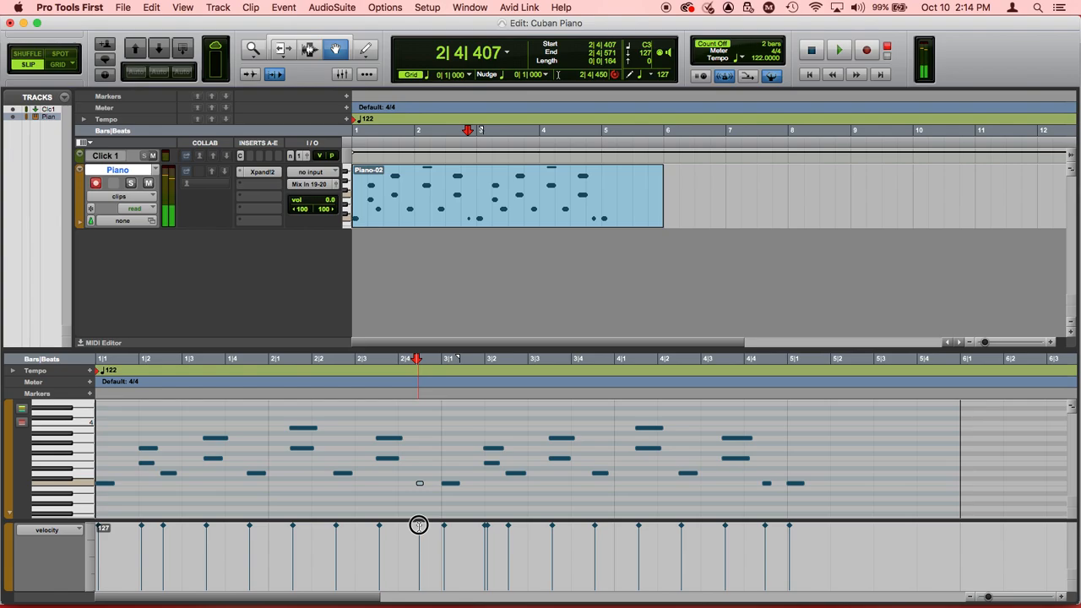
{"action": "left_click_drag", "start_coordinate": [419, 526], "coordinate": [419, 533]}
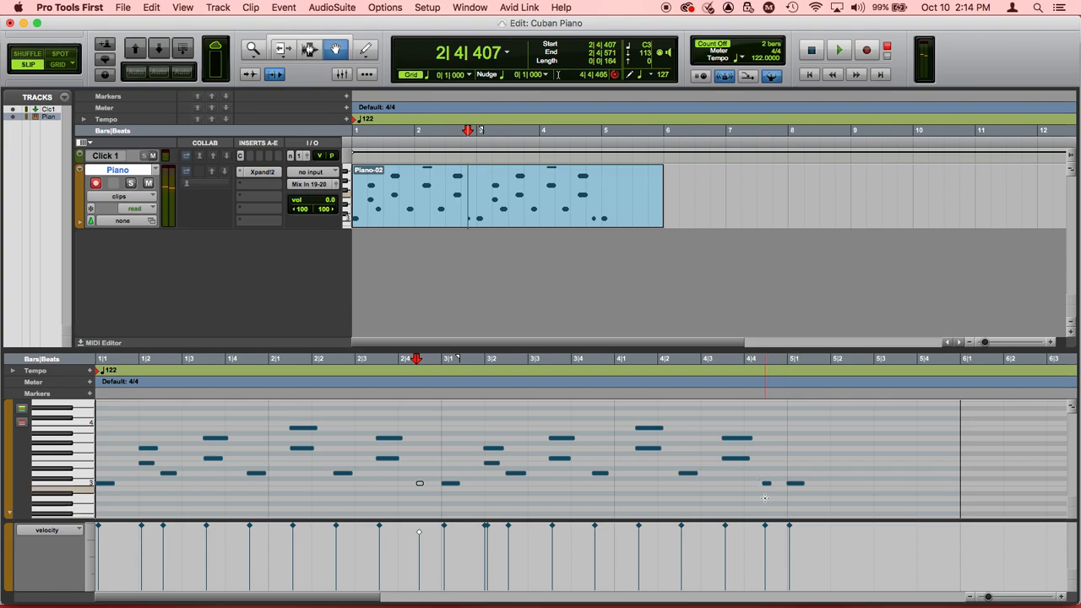
{"action": "left_click_drag", "start_coordinate": [766, 526], "coordinate": [765, 535]}
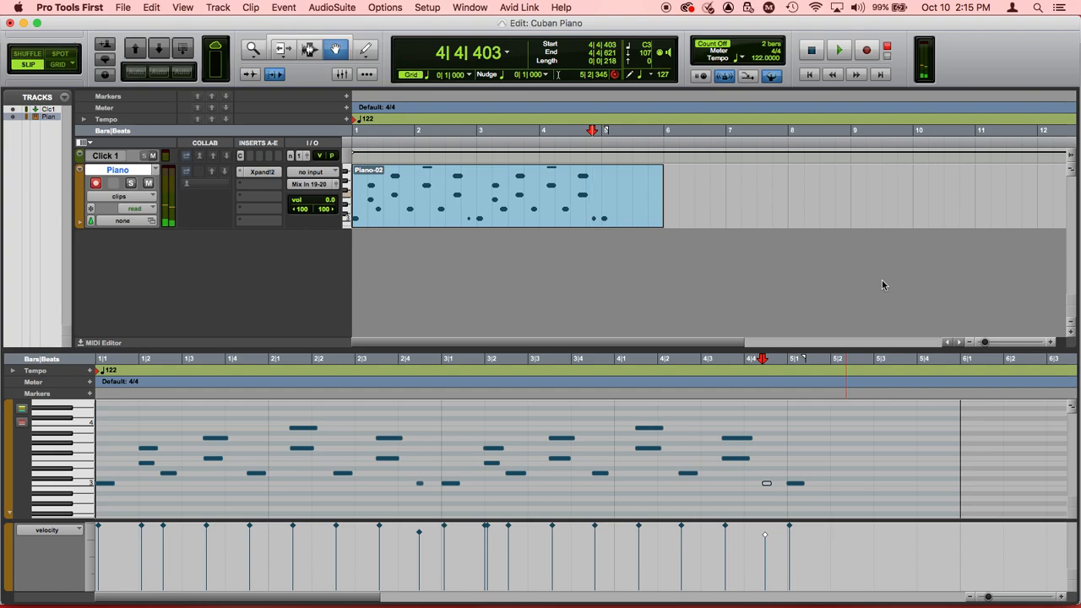
Step: Play the clip from the session start, and lower the velocity of the short C3 note before bar 3 to 109
{"action": "key", "text": "Return"}
{"action": "key", "text": "space"}
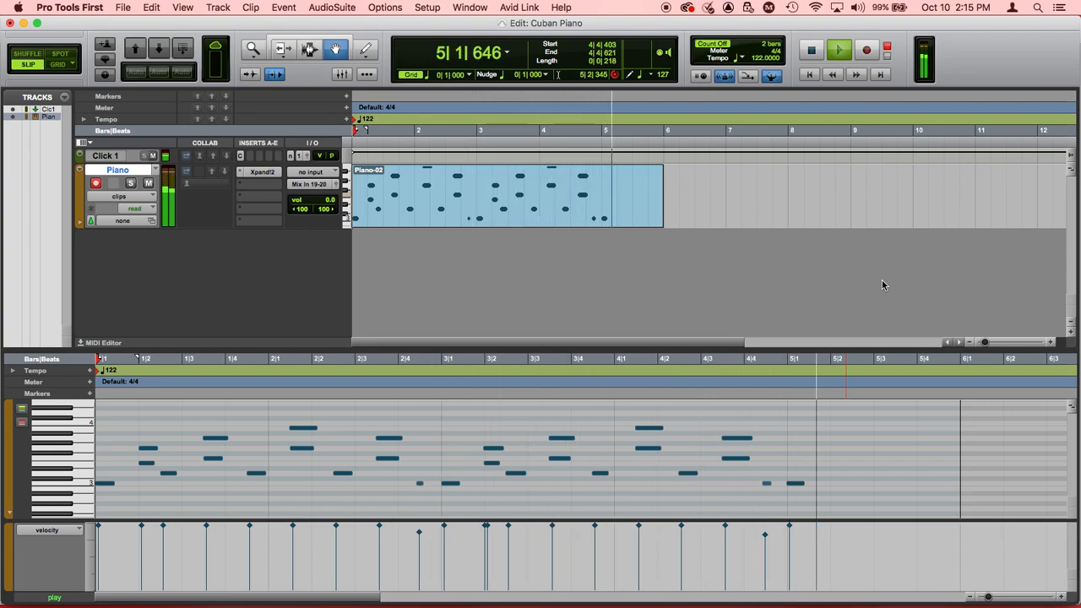
{"action": "key", "text": "space"}
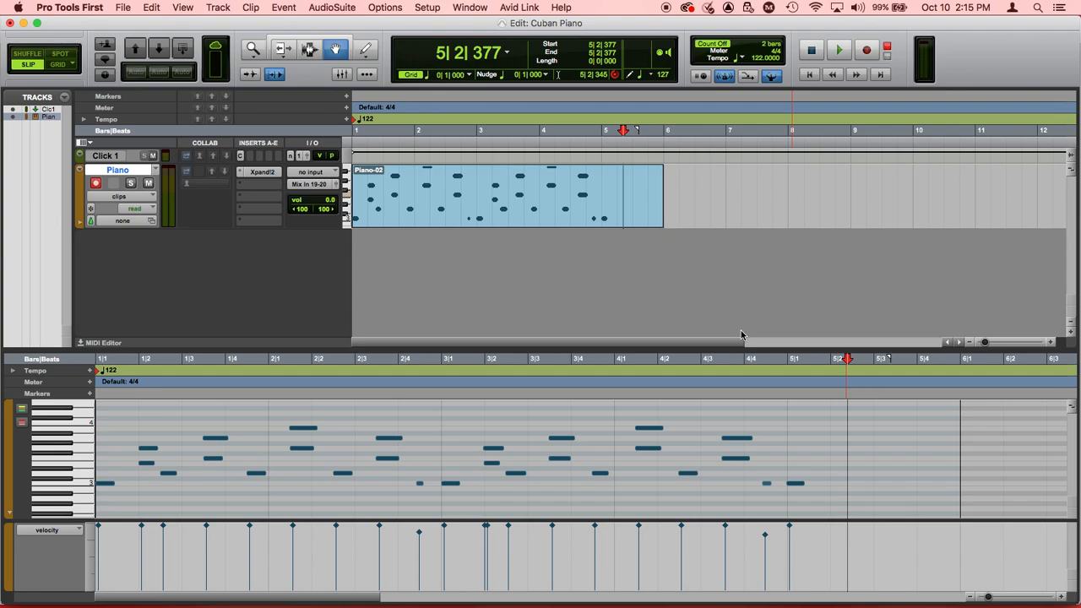
{"action": "left_click", "coordinate": [420, 534]}
{"action": "left_click_drag", "start_coordinate": [419, 531], "coordinate": [420, 534]}
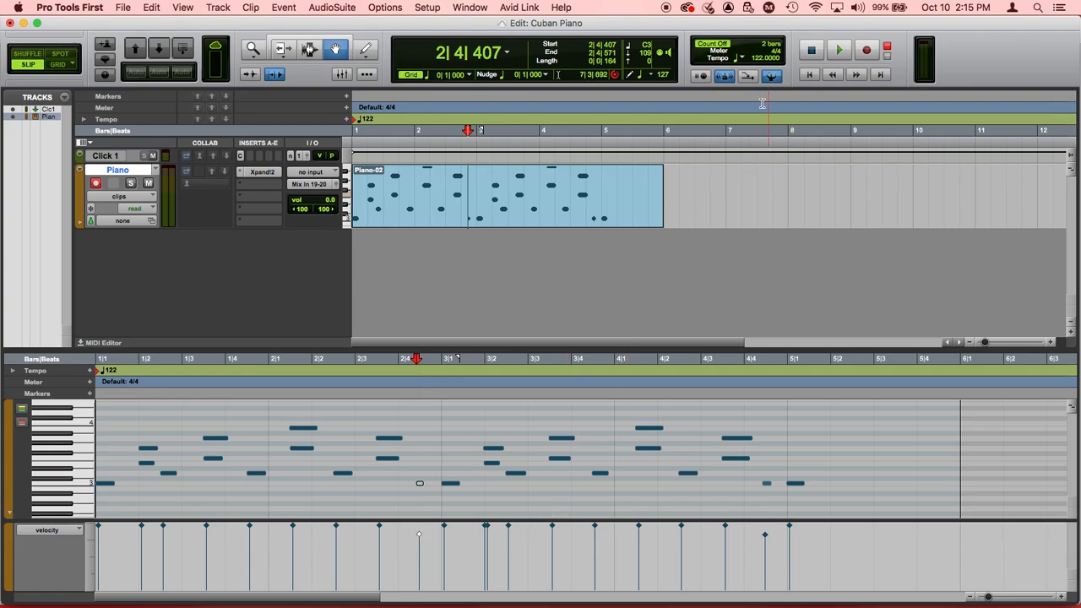
Step: Set the session tempo to 128 BPM and play the piano clip from the session start
{"action": "left_click", "coordinate": [763, 59]}
{"action": "type", "text": "128"}
{"action": "key", "text": "Return"}
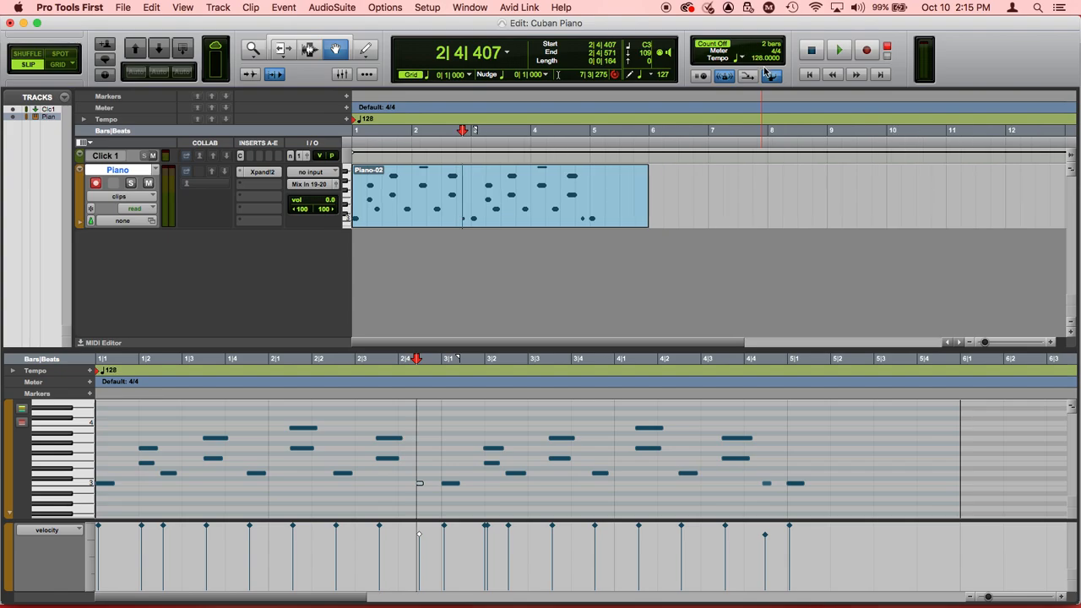
{"action": "left_click", "coordinate": [750, 281]}
{"action": "key", "text": "Return"}
{"action": "key", "text": "space"}
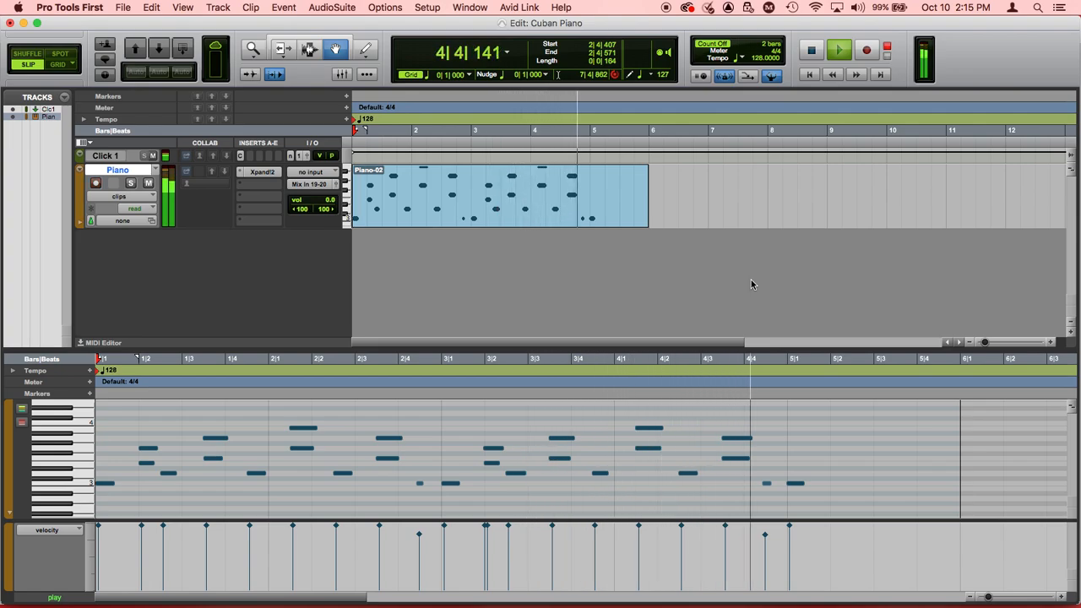
{"action": "key", "text": "space"}
Step: Raise the session tempo to 134 BPM and play the piano clip from the session start
{"action": "left_click", "coordinate": [760, 60]}
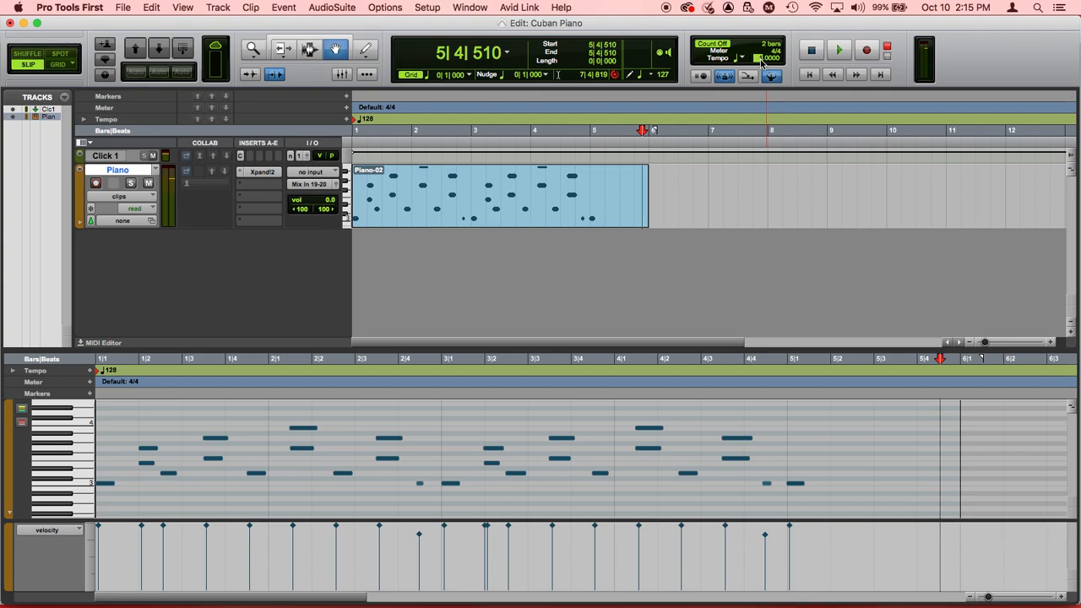
{"action": "type", "text": "134"}
{"action": "key", "text": "Return"}
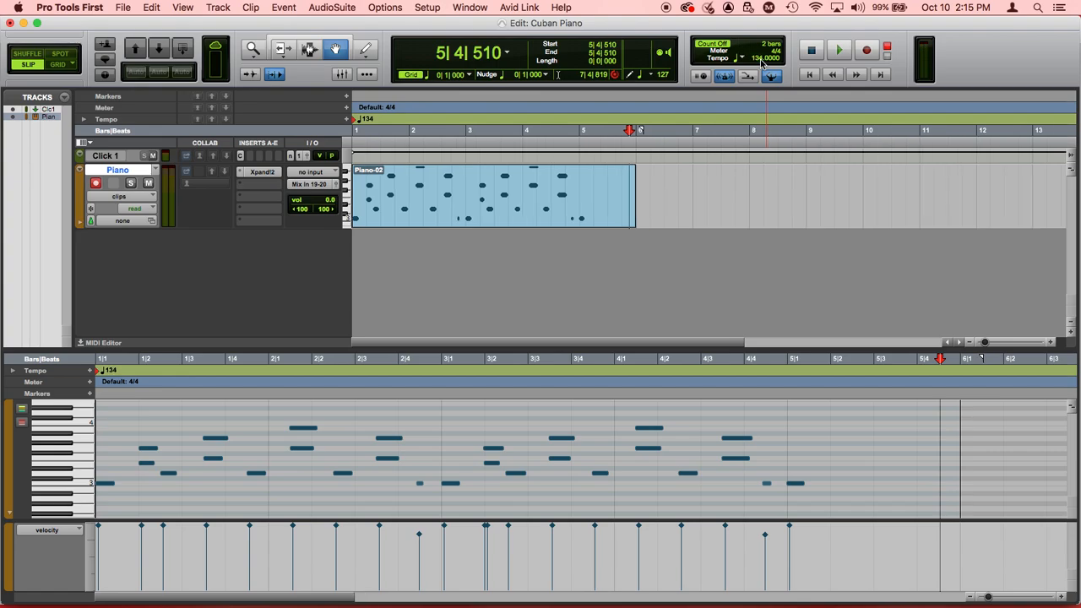
{"action": "key", "text": "Return"}
{"action": "key", "text": "space"}
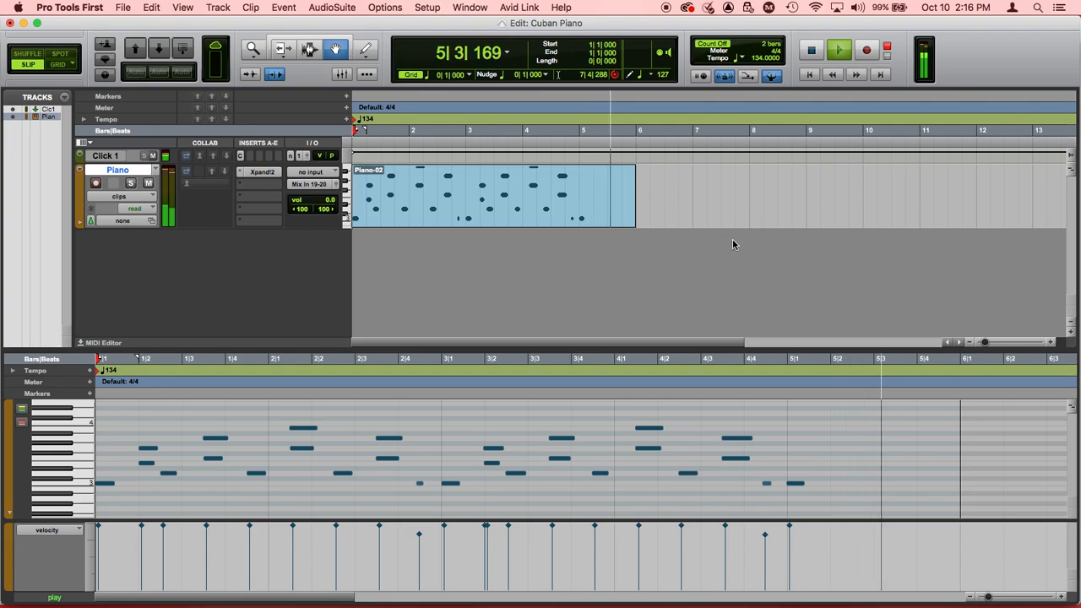
{"action": "key", "text": "space"}
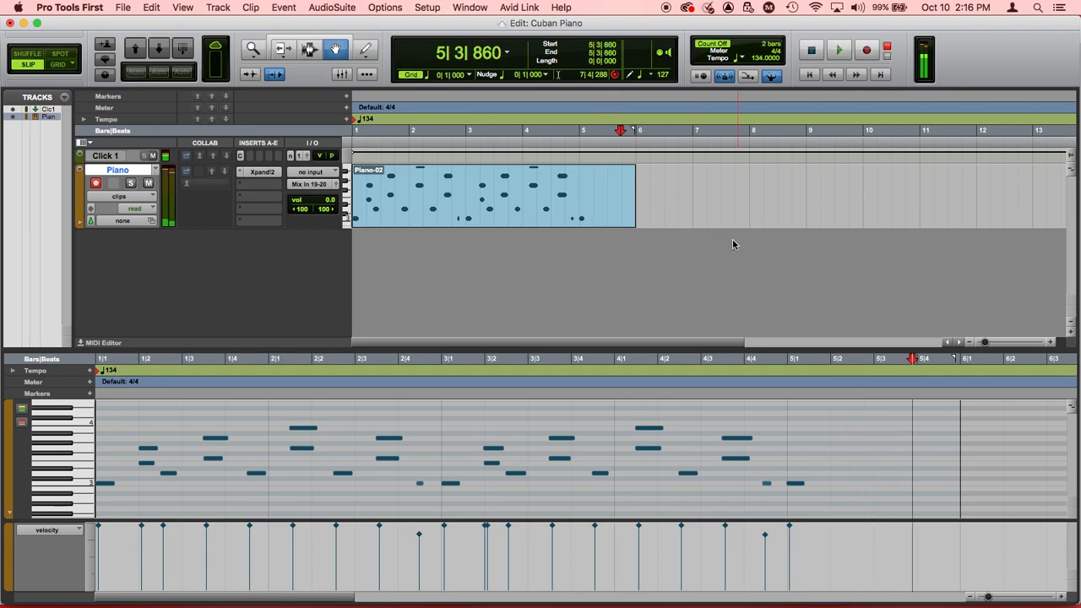
Step: Raise the session tempo to 142 BPM and play the piano clip from the session start
{"action": "left_click", "coordinate": [757, 59]}
{"action": "type", "text": "142"}
{"action": "key", "text": "Return"}
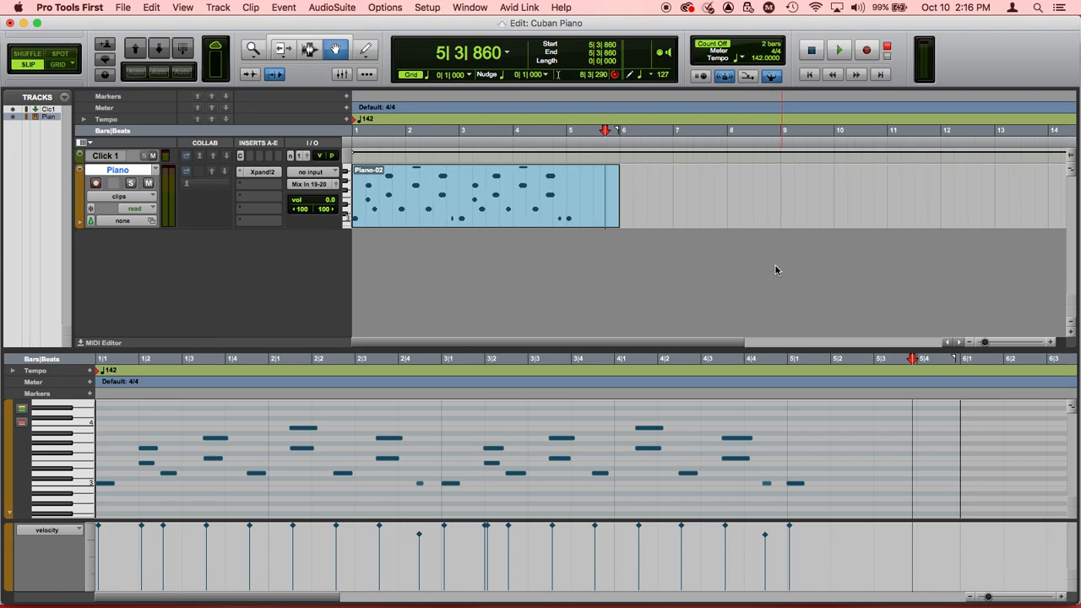
{"action": "key", "text": "Return"}
{"action": "key", "text": "space"}
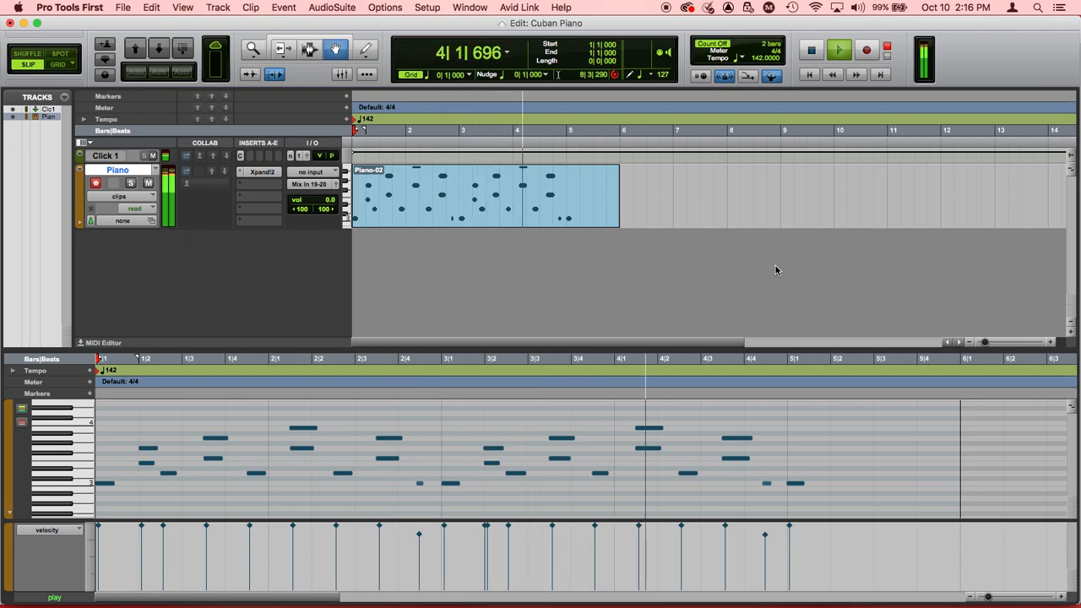
{"action": "key", "text": "space"}
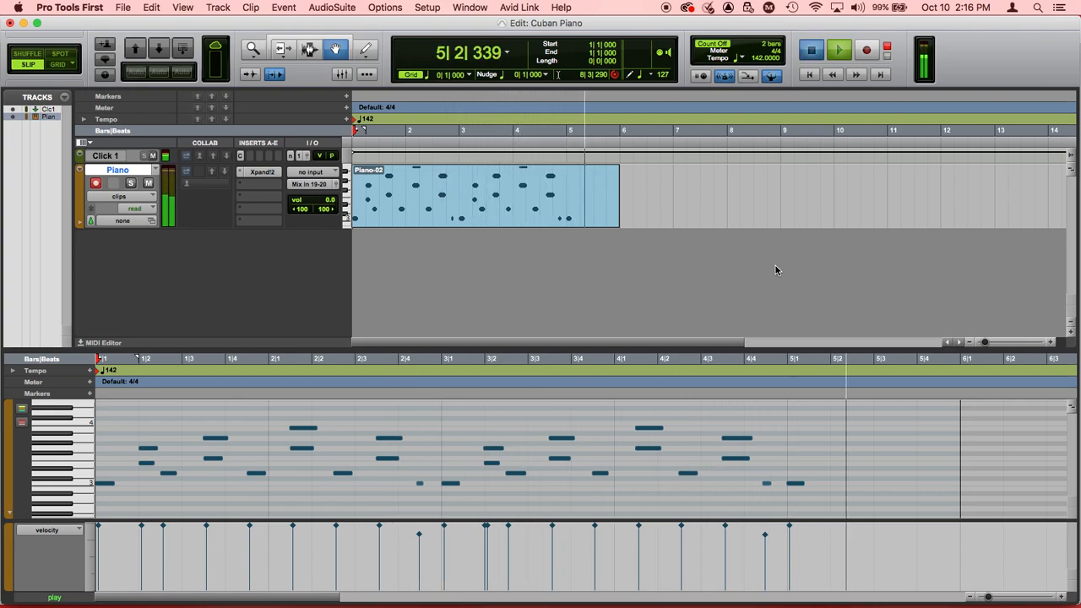
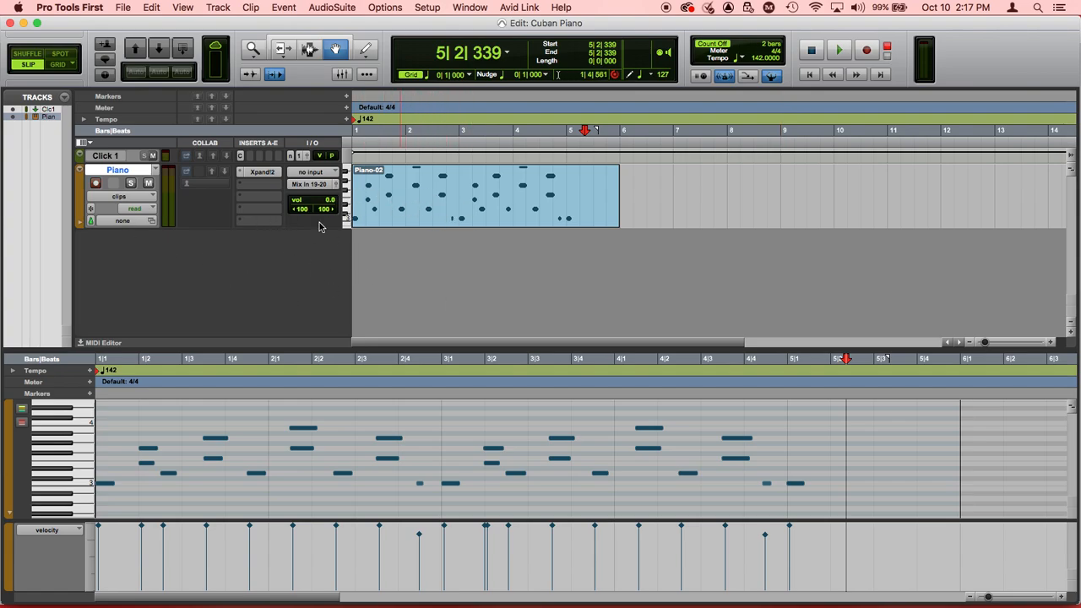
{"action": "left_click", "coordinate": [156, 172]}
{"action": "left_click", "coordinate": [128, 196]}
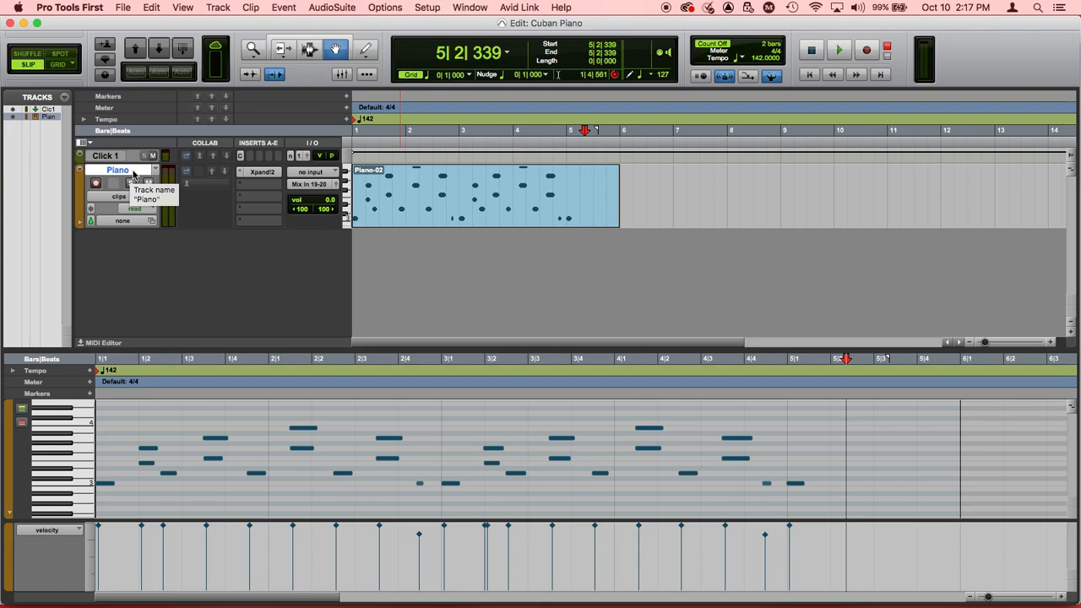
{"action": "right_click", "coordinate": [134, 172]}
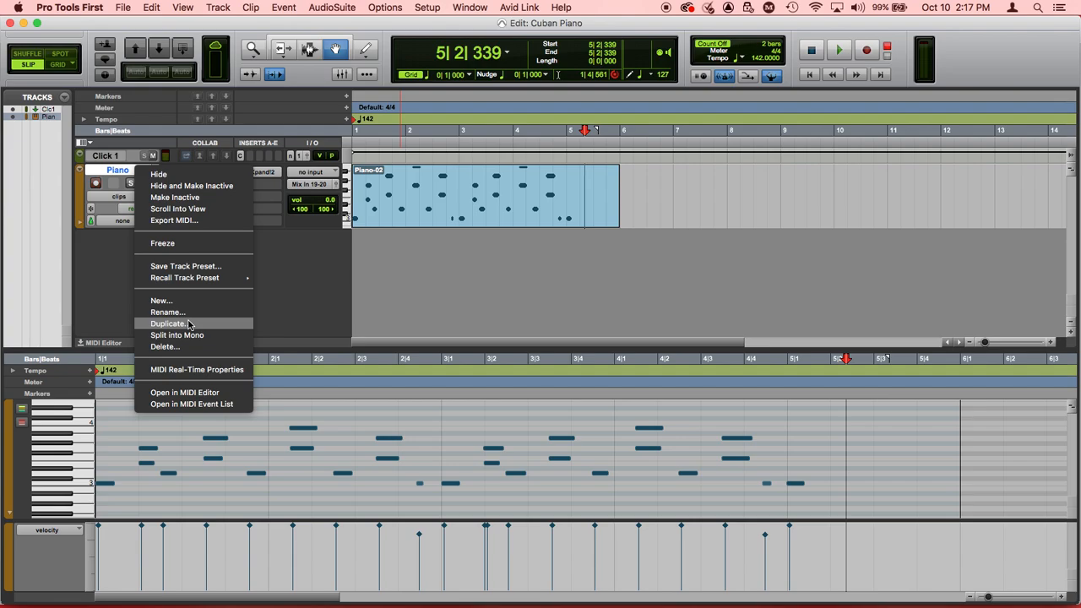
{"action": "left_click", "coordinate": [447, 269]}
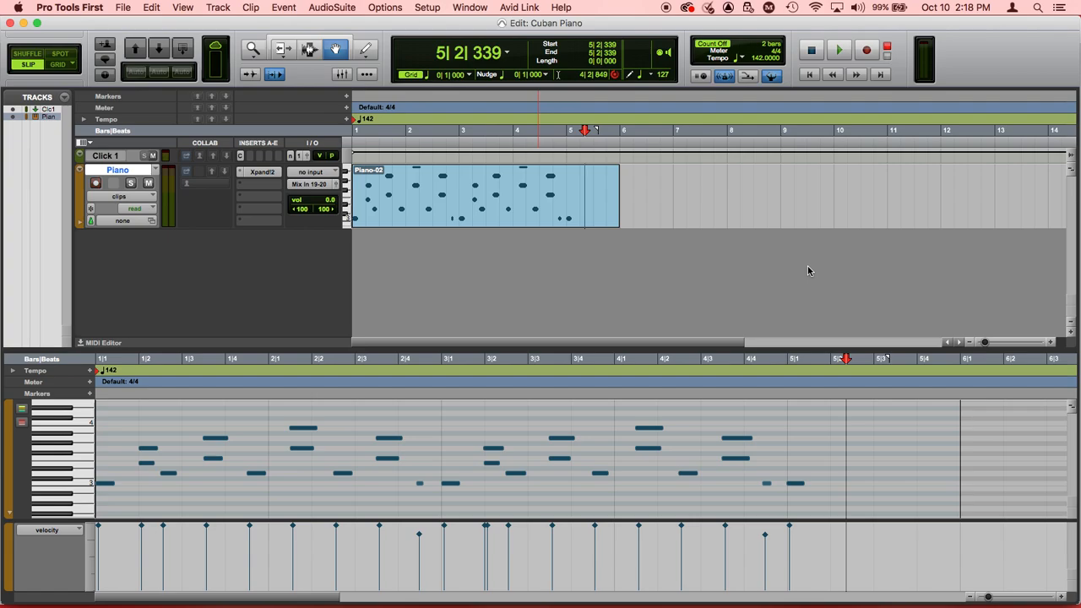
Step: Return to the session start, with MIDI Merge turned on and the session tempo set to 98 BPM
{"action": "key", "text": "Return"}
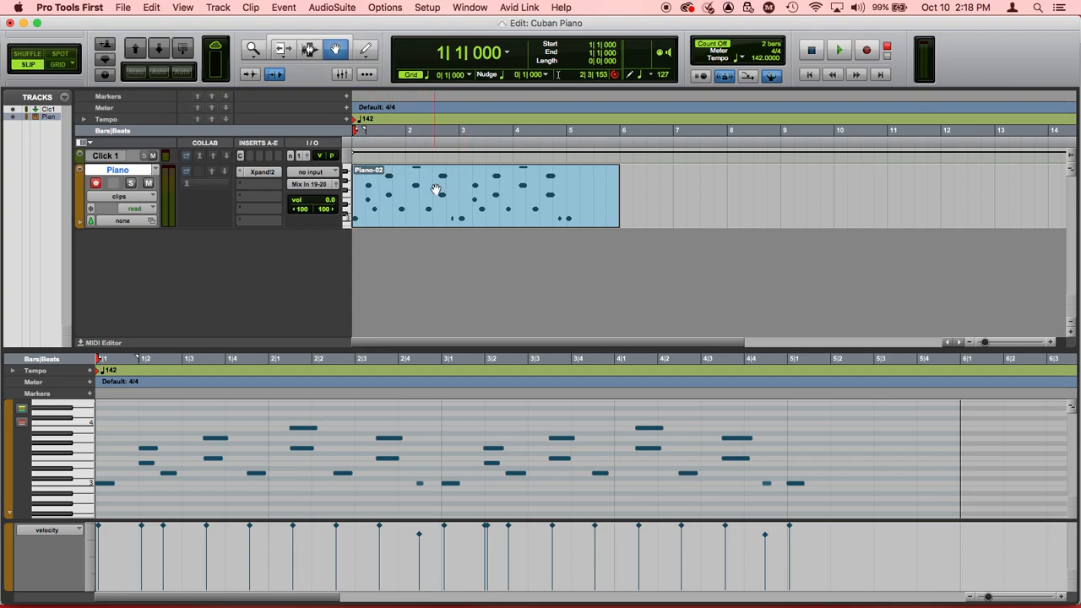
{"action": "left_click", "coordinate": [747, 77]}
{"action": "left_click", "coordinate": [756, 61]}
{"action": "type", "text": "98"}
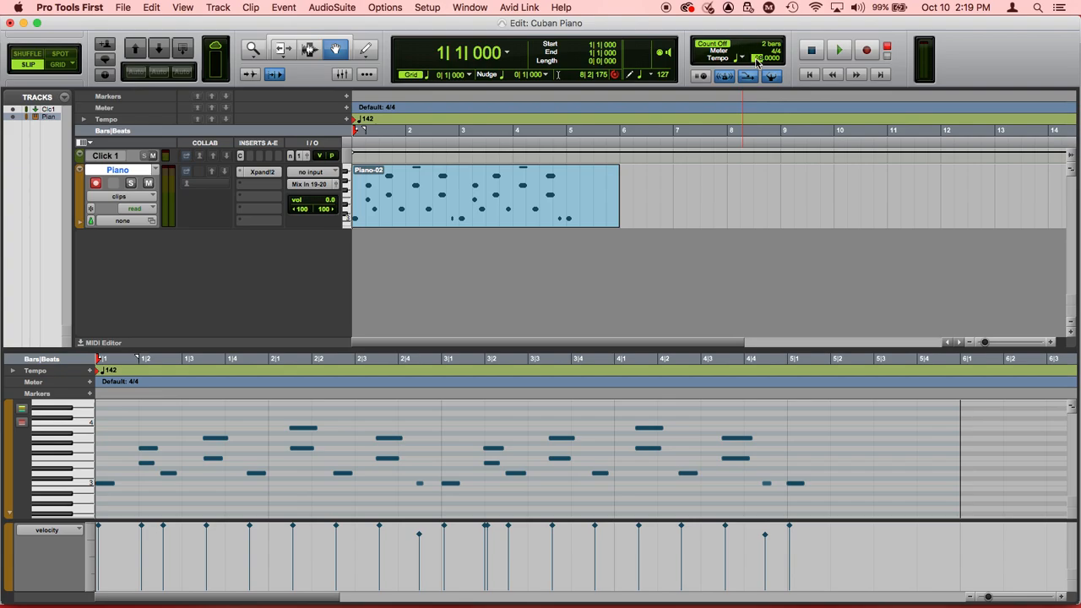
{"action": "key", "text": "Return"}
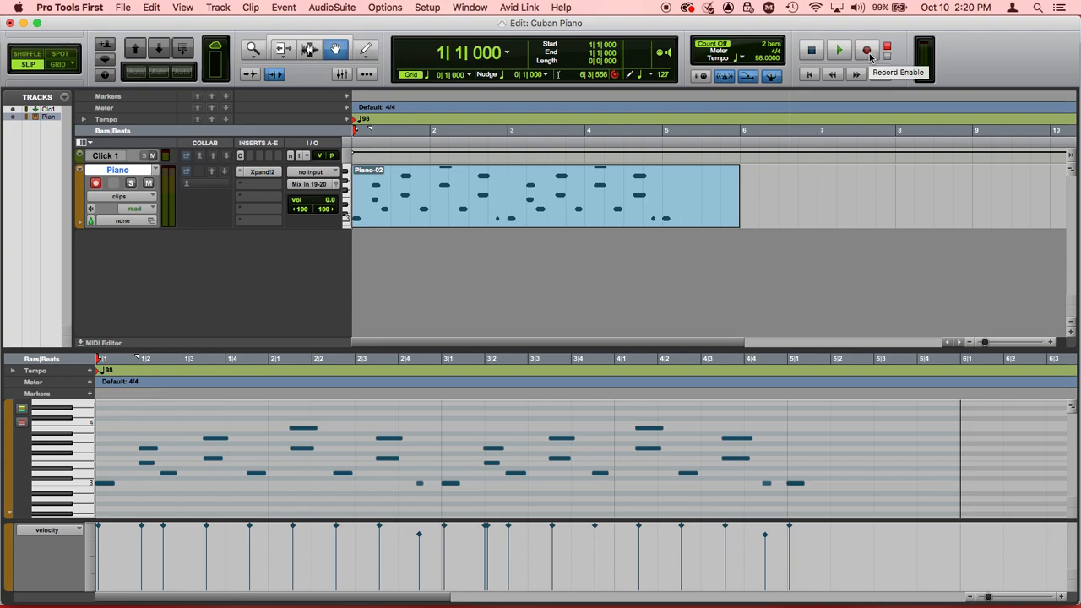
Step: Switch to MidiKeys, shift its keyboard down one octave, and play C2 as a test note
{"action": "key", "text": "super+Tab"}
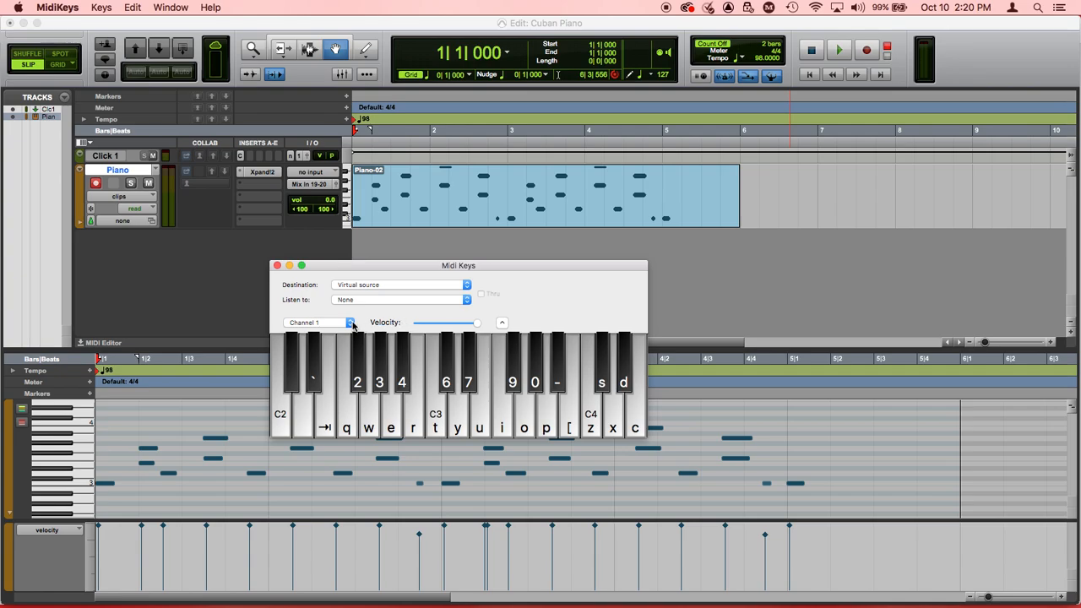
{"action": "left_click", "coordinate": [348, 422]}
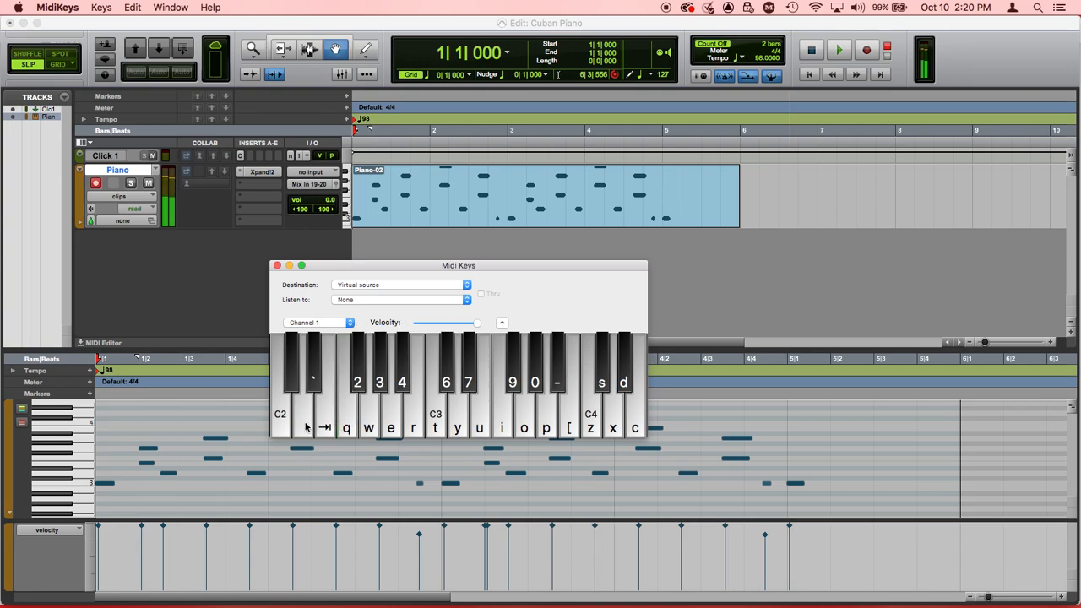
{"action": "left_click", "coordinate": [278, 420]}
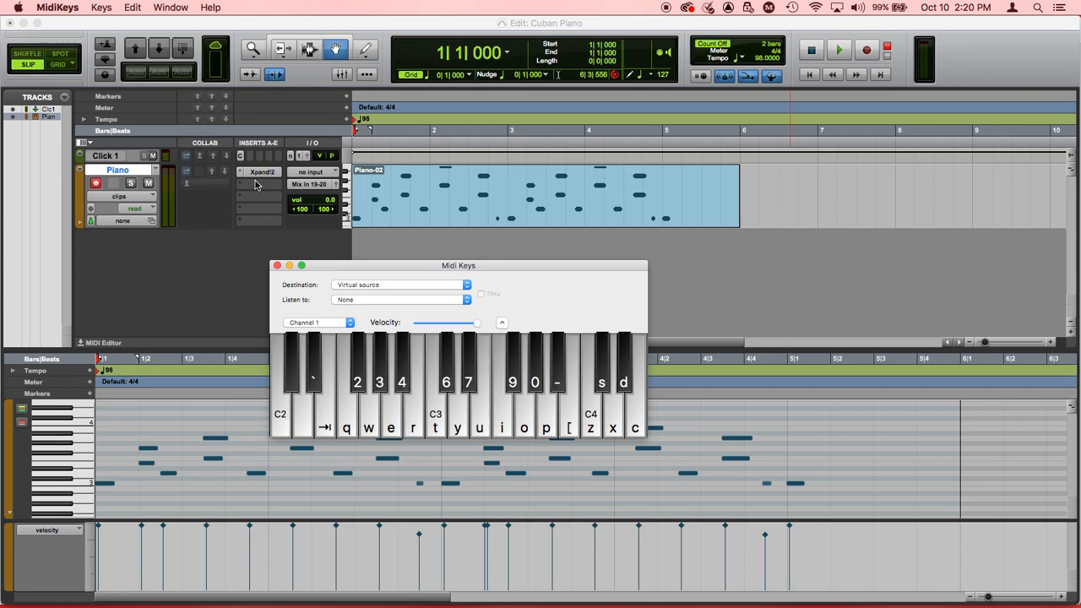
{"action": "left_click", "coordinate": [101, 8]}
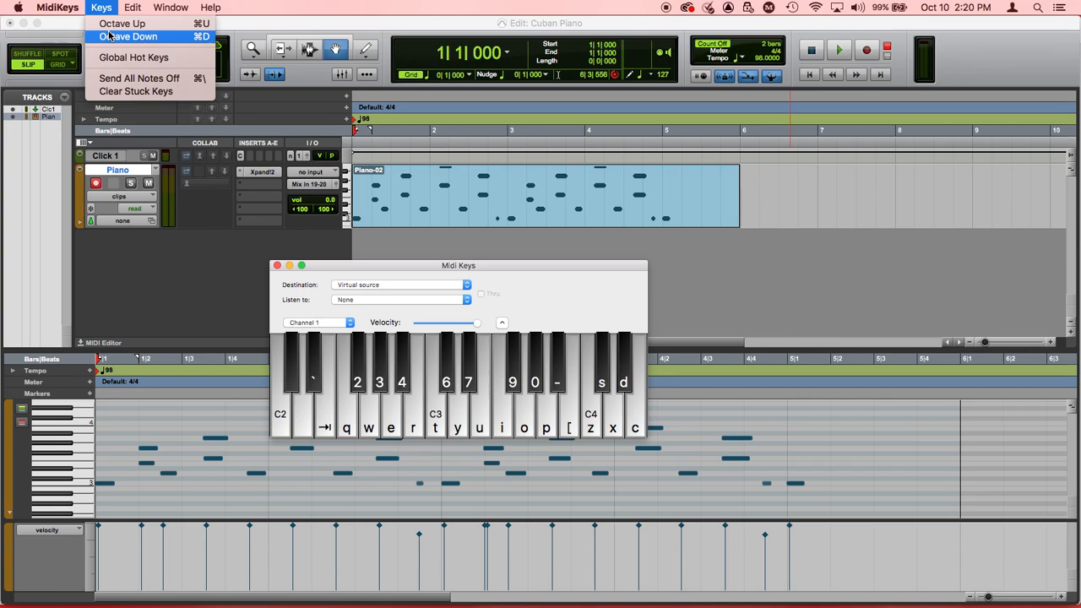
{"action": "left_click", "coordinate": [109, 35]}
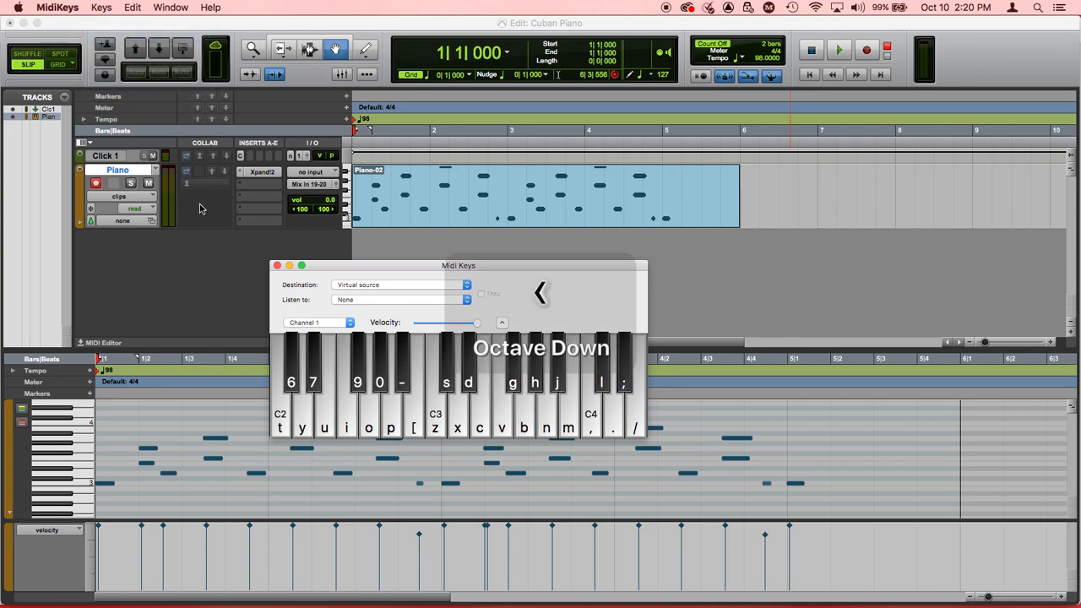
{"action": "left_click", "coordinate": [287, 417]}
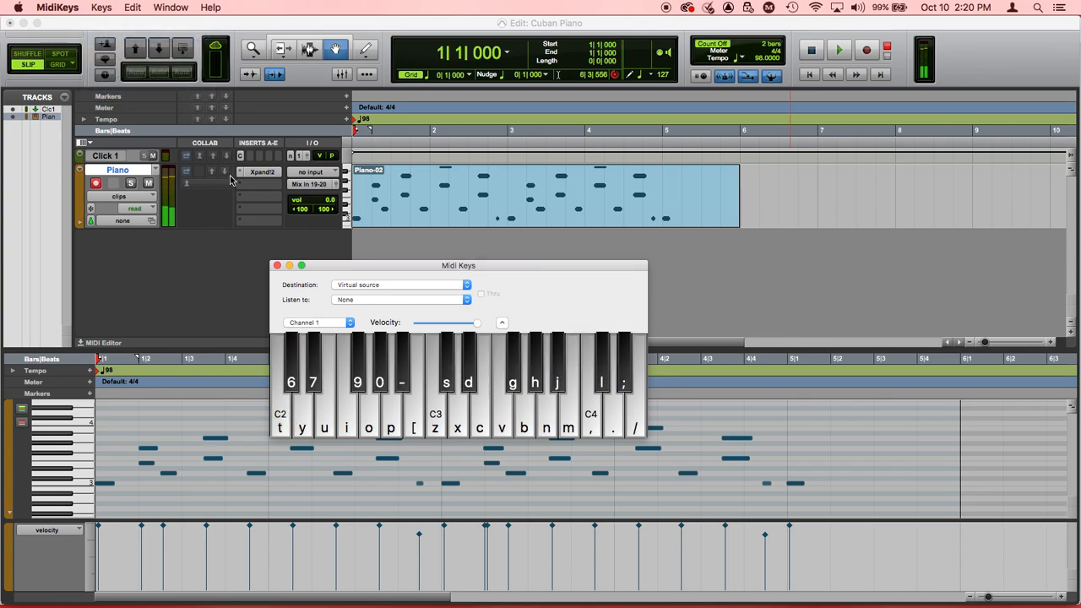
Step: Shift the MidiKeys keyboard down another octave and audition several of its lowest notes
{"action": "left_click", "coordinate": [103, 7]}
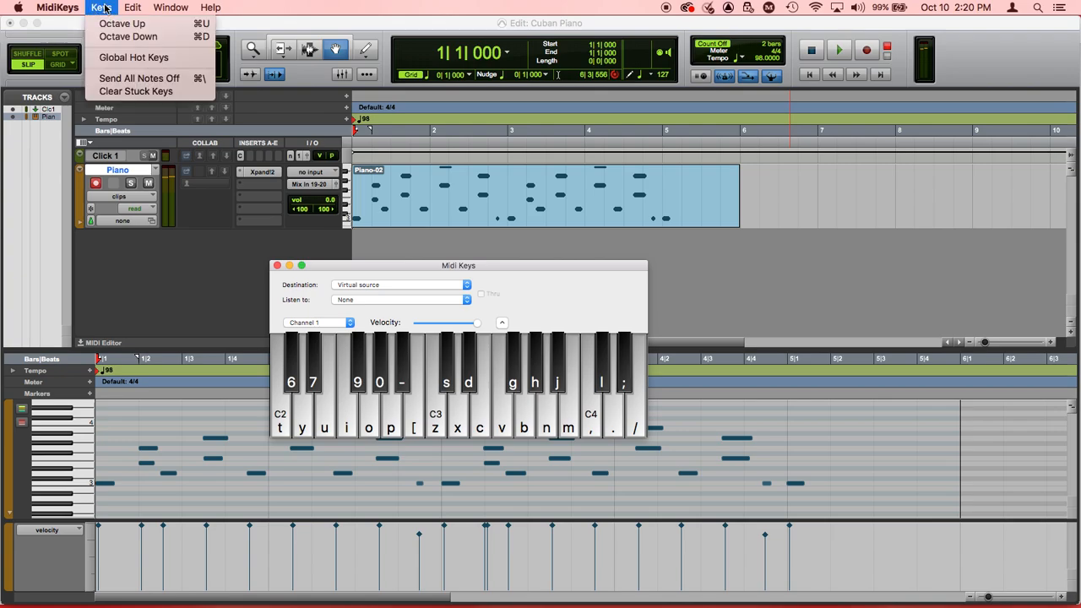
{"action": "left_click", "coordinate": [112, 35]}
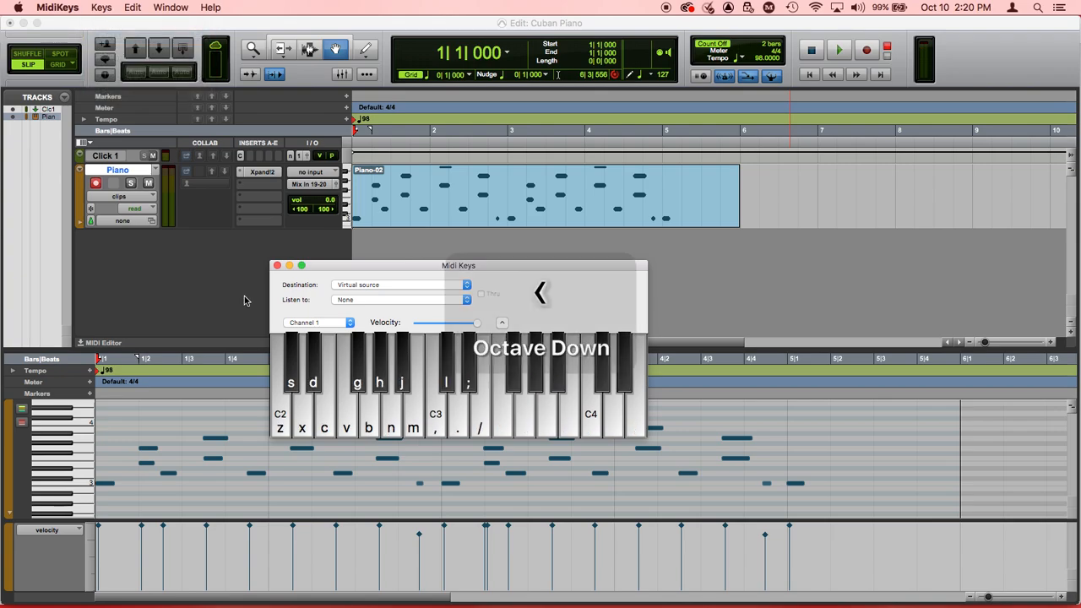
{"action": "left_click", "coordinate": [283, 416]}
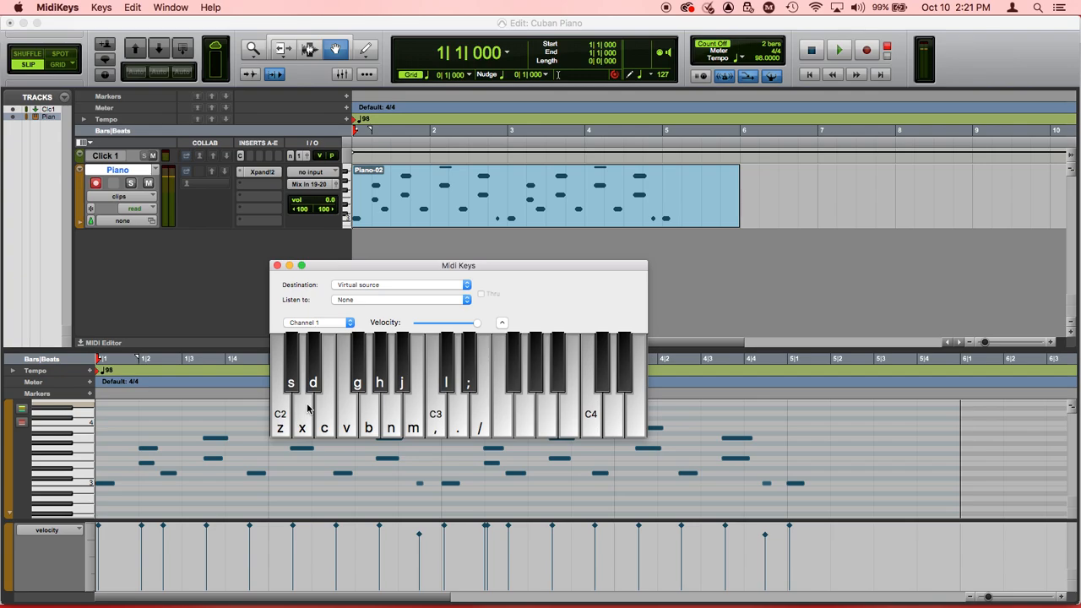
{"action": "key", "text": "c"}
{"action": "key", "text": "s"}
{"action": "key", "text": "d"}
Step: Try the MidiKeys keyboard one octave lower still, playing the C2 and C3 keys as test notes
{"action": "left_click", "coordinate": [102, 7]}
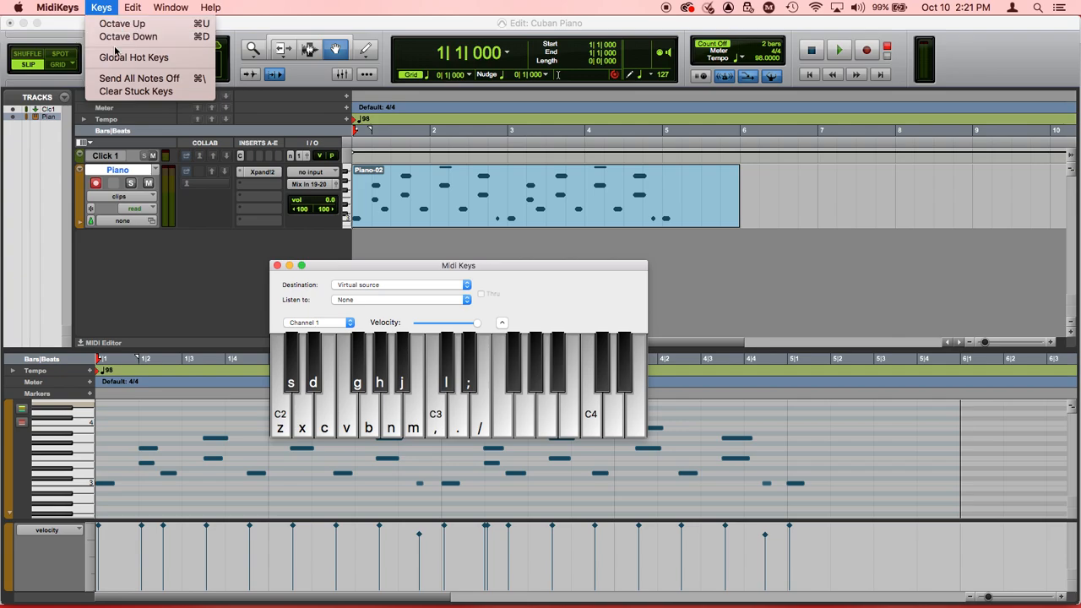
{"action": "left_click", "coordinate": [116, 37]}
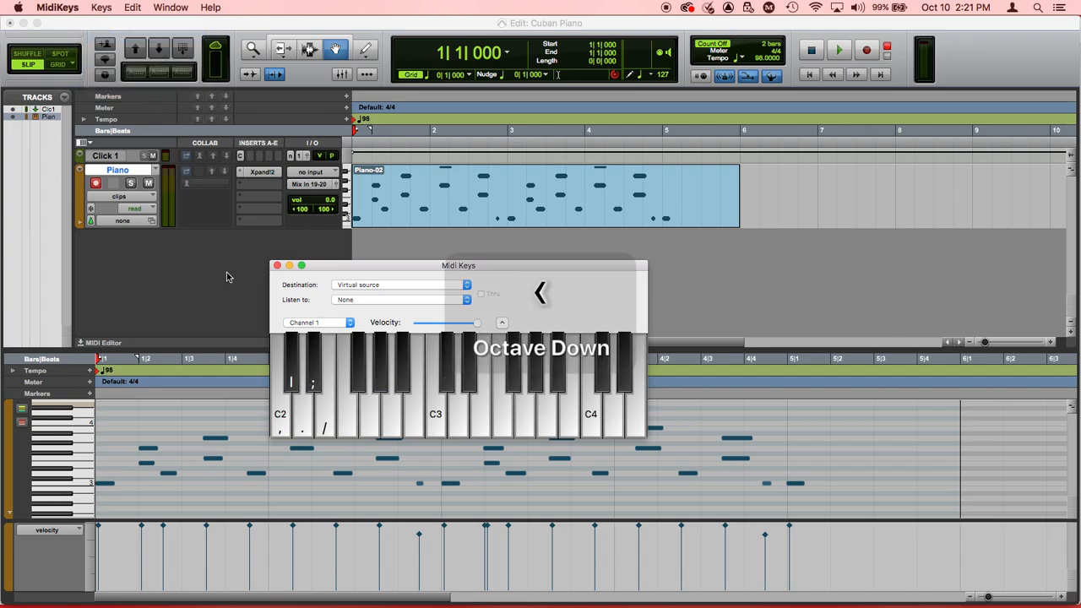
{"action": "left_click", "coordinate": [288, 420]}
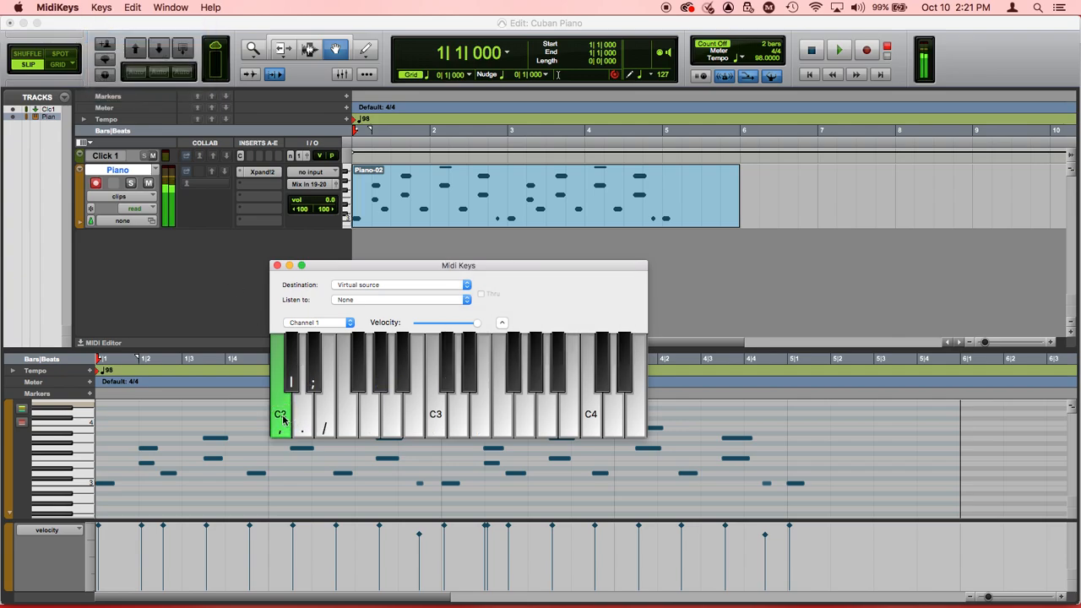
{"action": "left_click", "coordinate": [433, 416]}
{"action": "left_click_drag", "start_coordinate": [433, 415], "coordinate": [263, 406]}
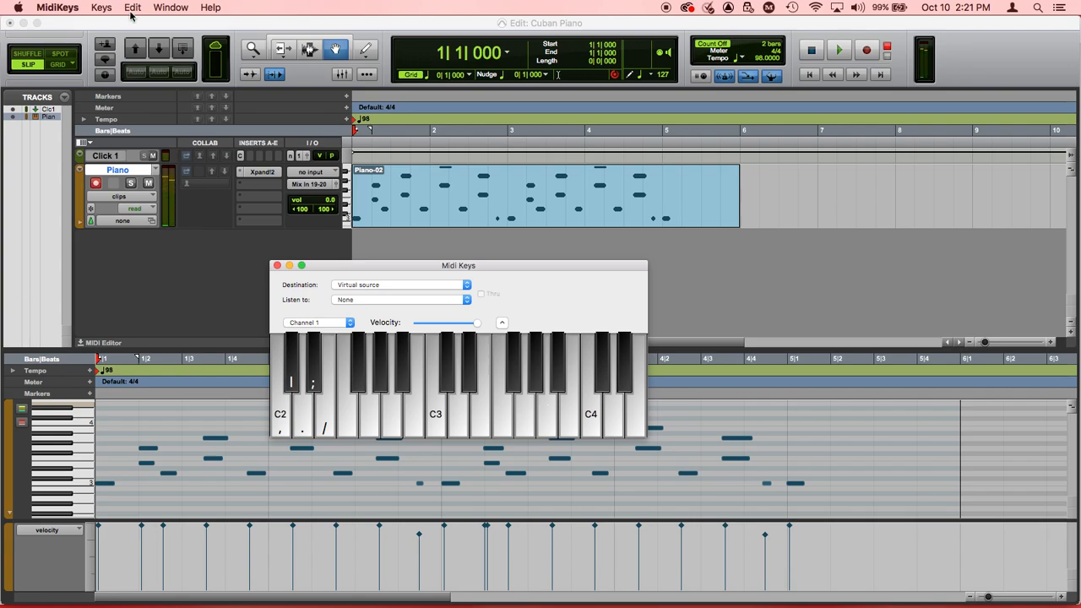
Step: Shift the MidiKeys keyboard back up one octave and audition its low notes
{"action": "left_click", "coordinate": [101, 7]}
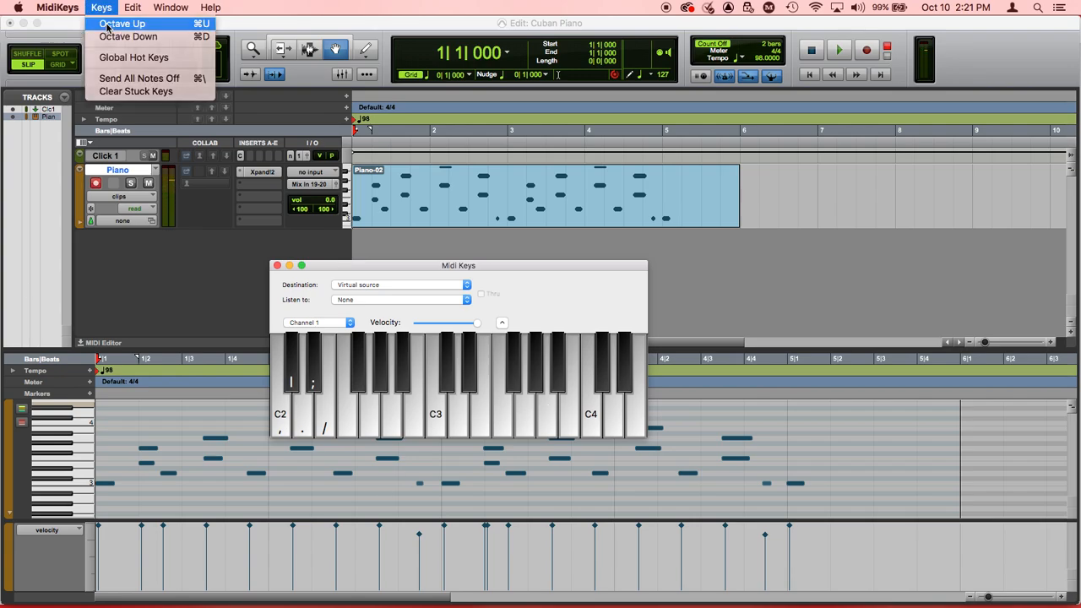
{"action": "left_click", "coordinate": [107, 28]}
{"action": "key", "text": "d"}
{"action": "key", "text": "s"}
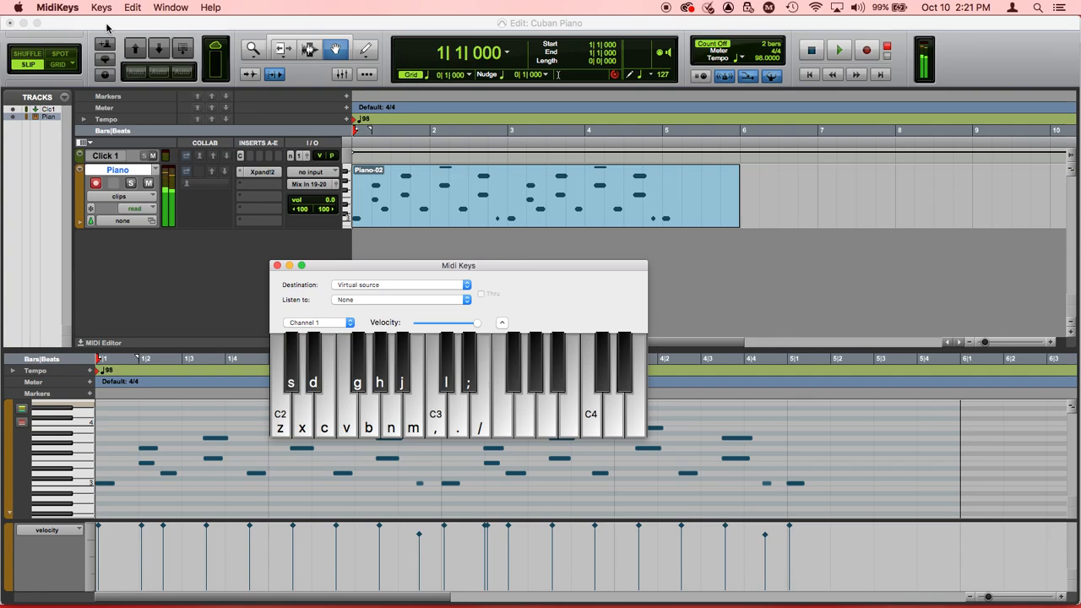
{"action": "key", "text": "z"}
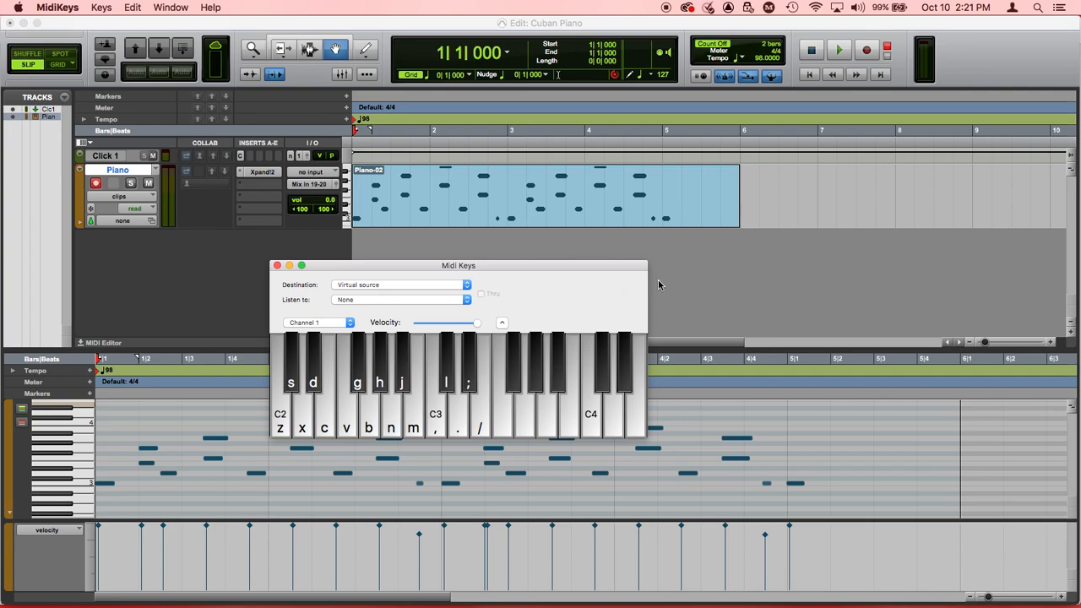
Step: Switch back to Pro Tools First and record a low bass line into the existing piano clip, playing the notes with MidiKeys
{"action": "key", "text": "super+Tab"}
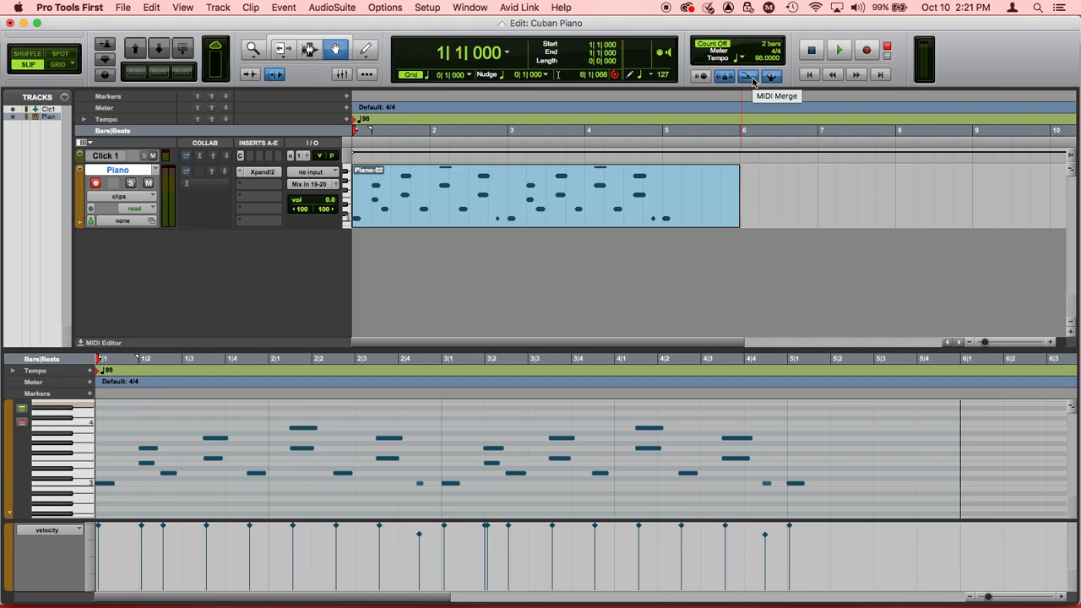
{"action": "left_click", "coordinate": [865, 51]}
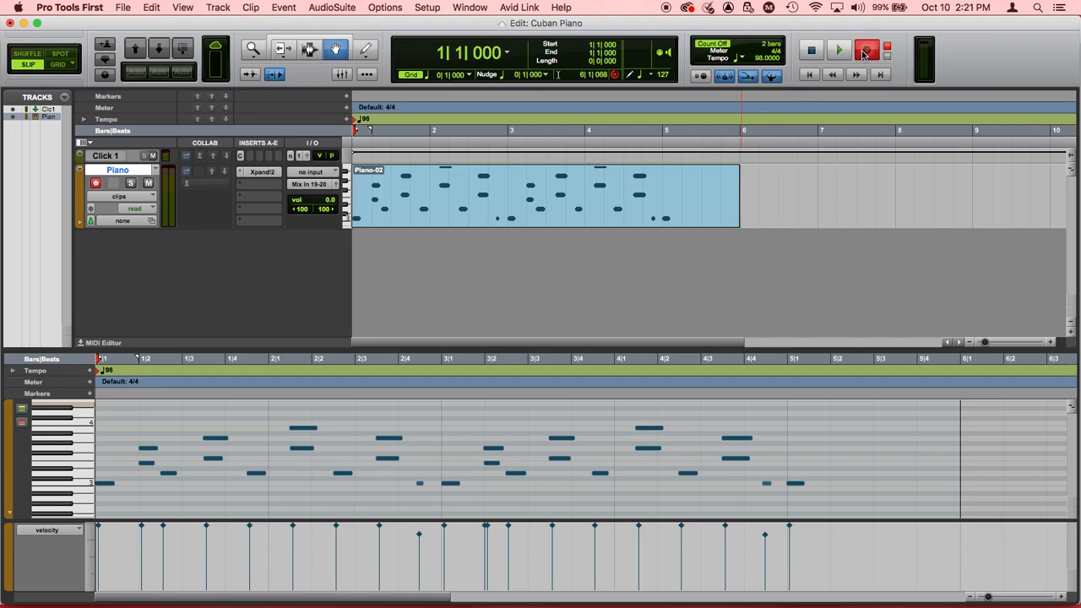
{"action": "left_click", "coordinate": [840, 51]}
{"action": "key", "text": "super+Tab"}
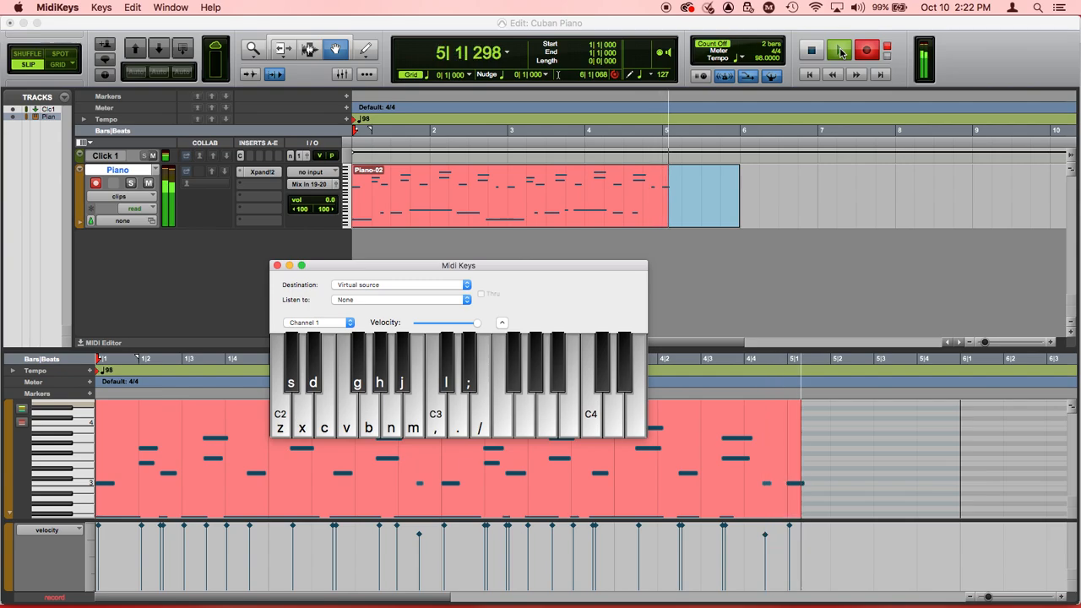
{"action": "left_click", "coordinate": [841, 287]}
{"action": "key", "text": "space"}
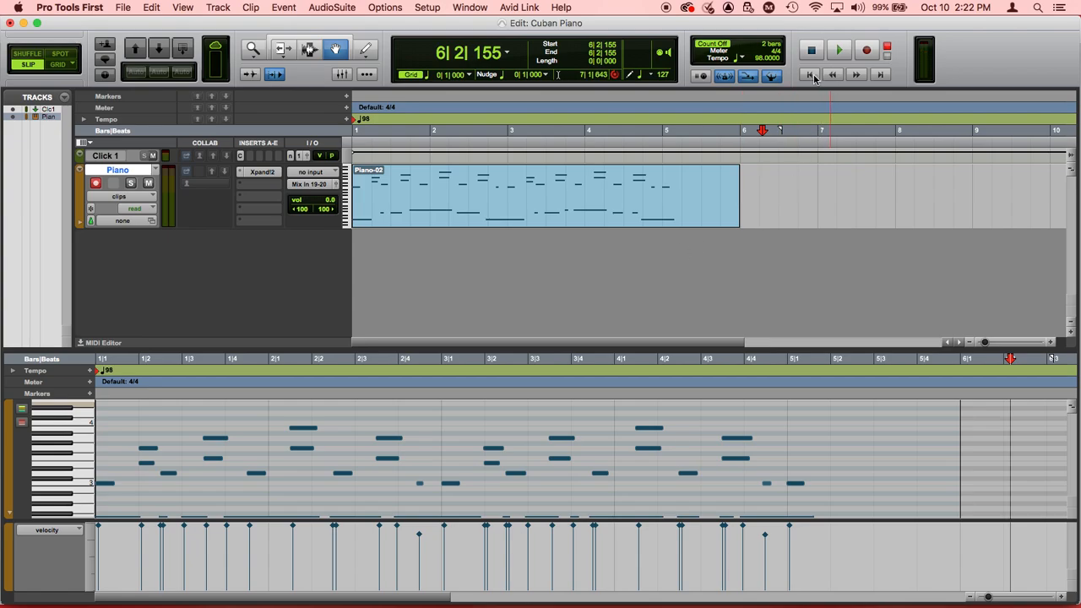
Step: Set the session tempo to 144 BPM and play the merged piano clip from the session start
{"action": "key", "text": "Return"}
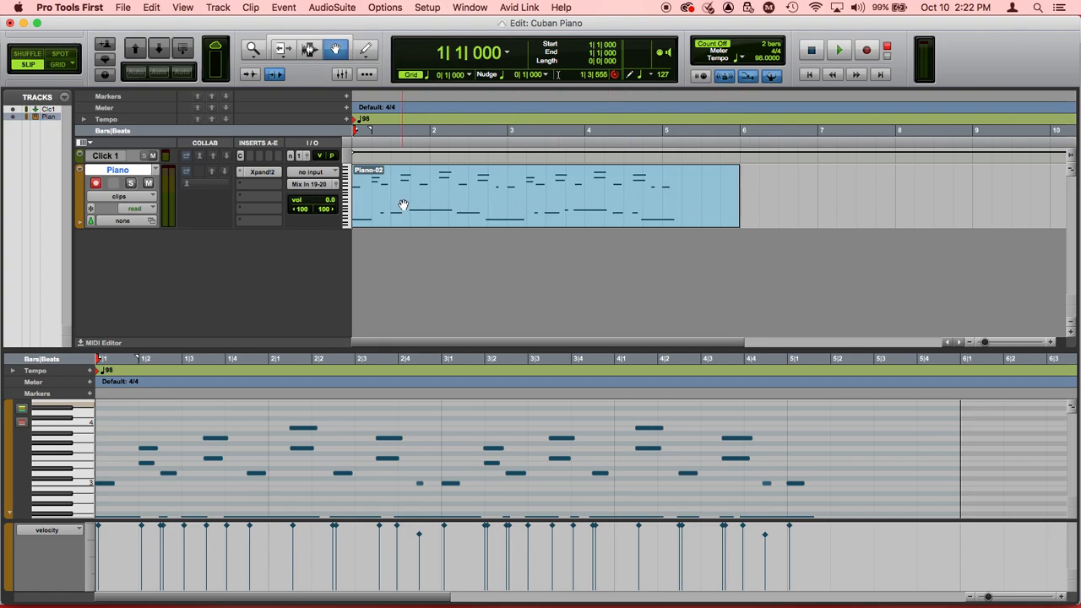
{"action": "left_click", "coordinate": [757, 59]}
{"action": "type", "text": "144"}
{"action": "key", "text": "Return"}
{"action": "key", "text": "space"}
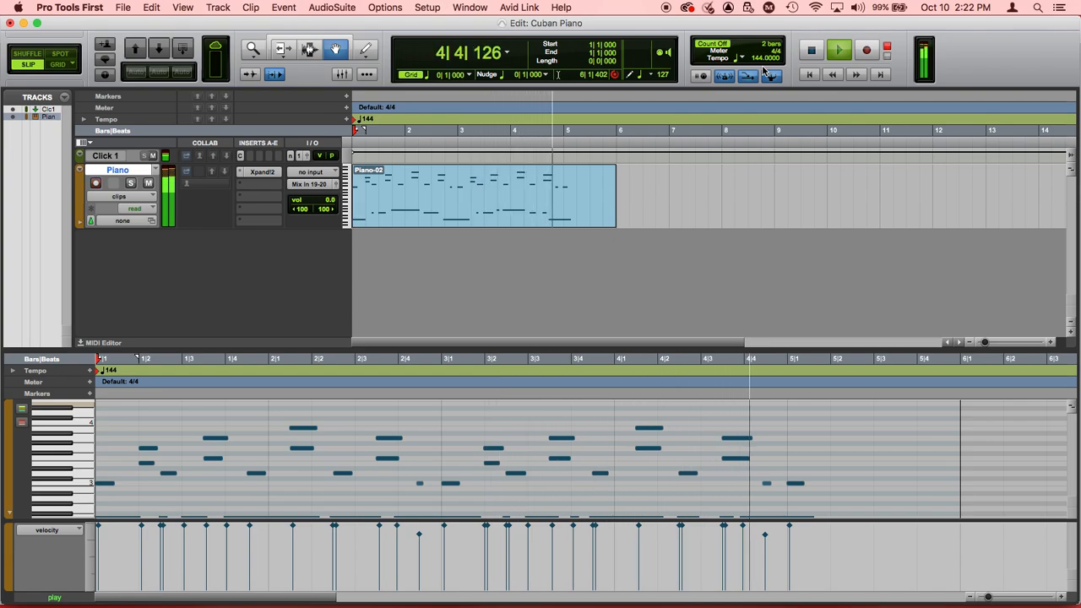
{"action": "key", "text": "space"}
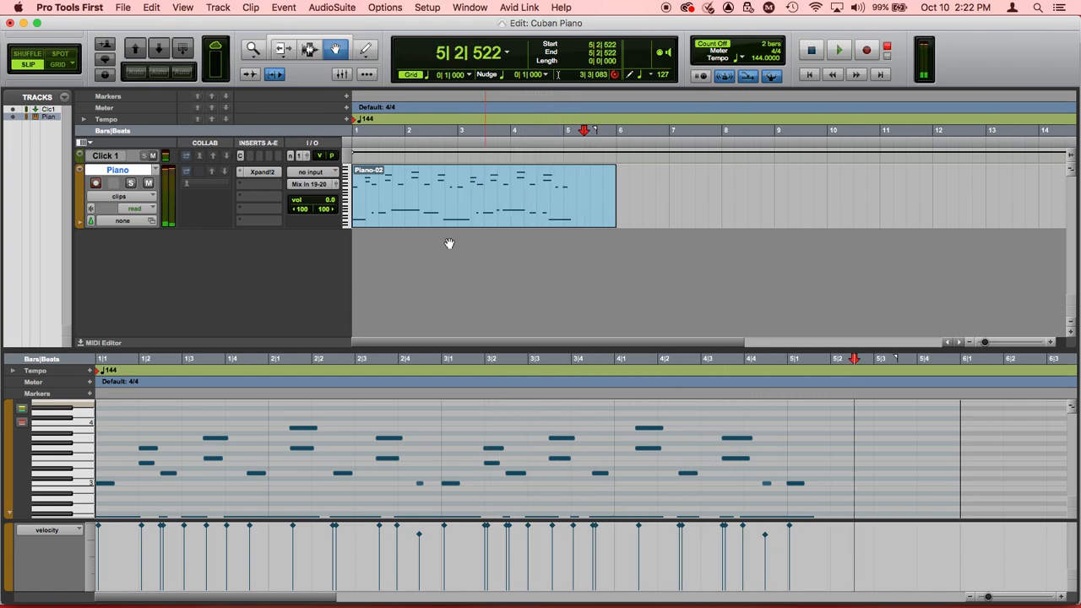
Step: Enlarge the MIDI editor and select all the recorded bass notes below C2
{"action": "scroll", "coordinate": [340, 455], "scroll_direction": "down", "scroll_amount": 3}
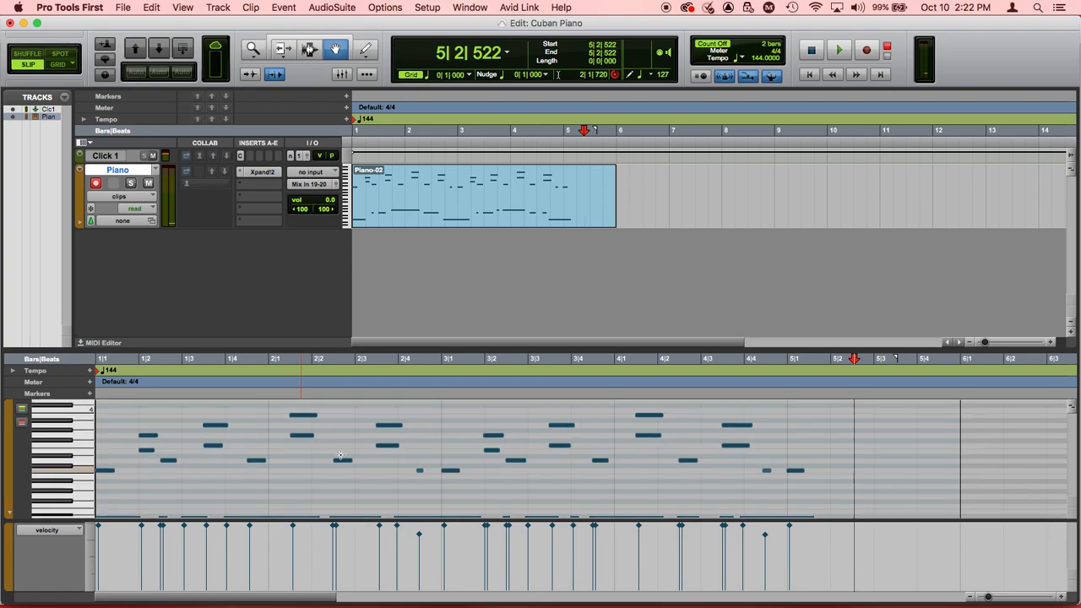
{"action": "scroll", "coordinate": [340, 455], "scroll_direction": "down", "scroll_amount": 2}
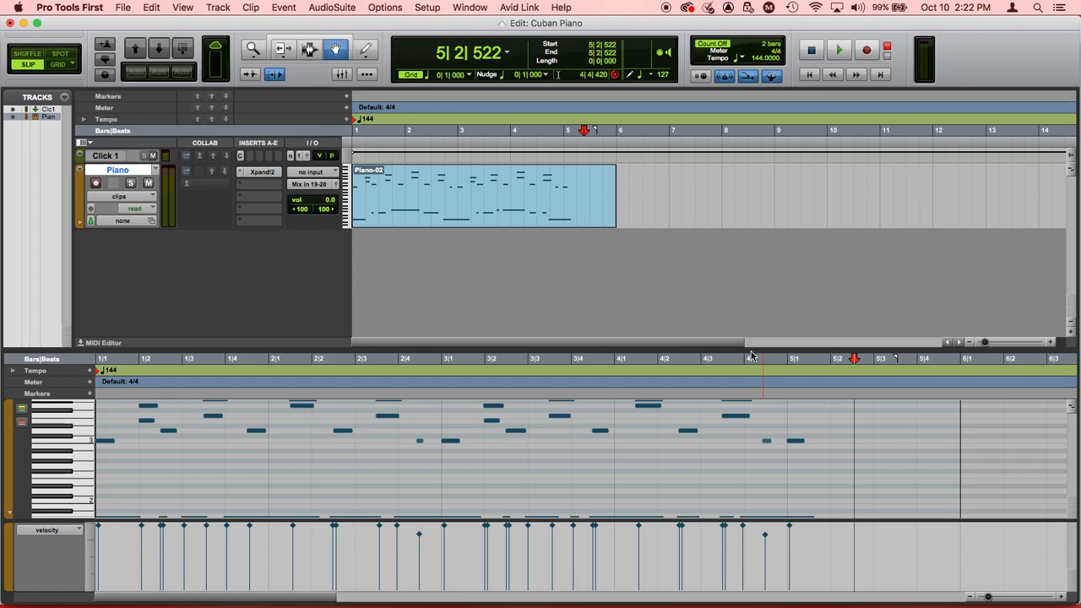
{"action": "left_click_drag", "start_coordinate": [750, 349], "coordinate": [751, 290]}
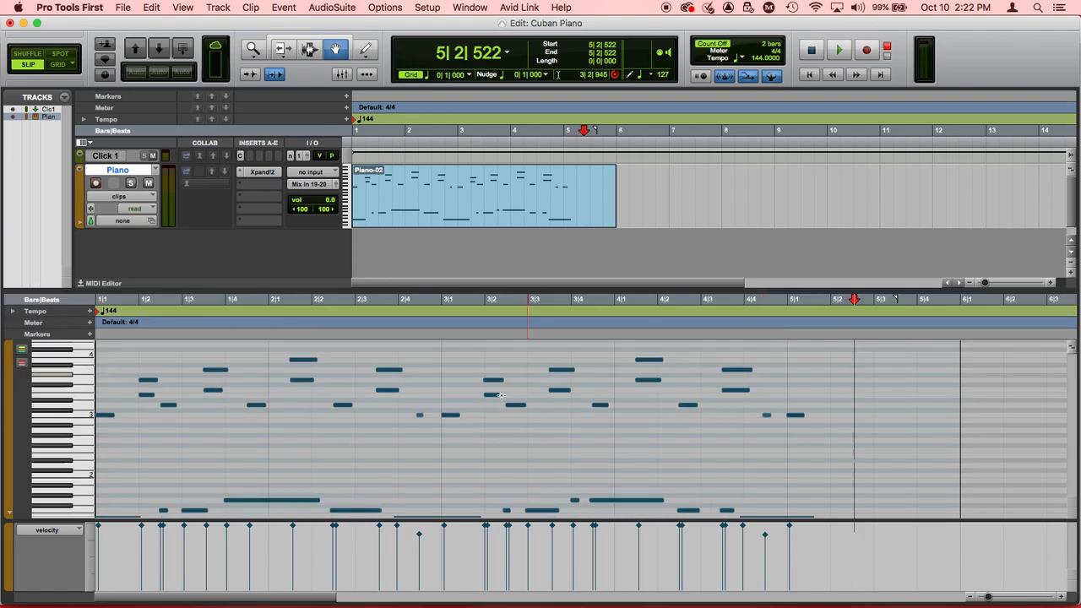
{"action": "scroll", "coordinate": [207, 481], "scroll_direction": "up", "scroll_amount": 2}
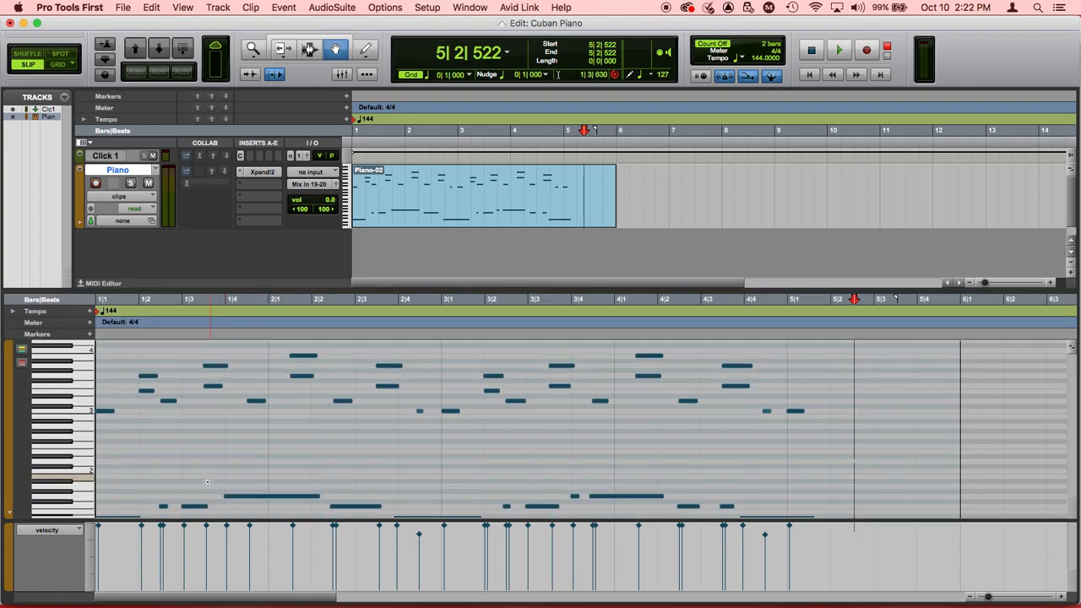
{"action": "scroll", "coordinate": [207, 481], "scroll_direction": "down", "scroll_amount": 3}
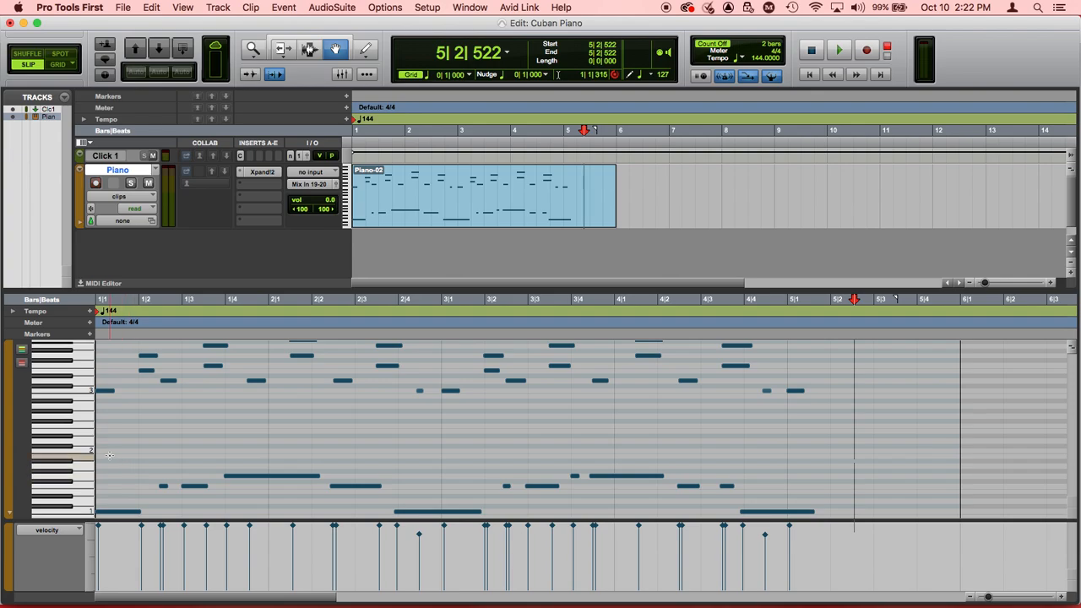
{"action": "left_click_drag", "start_coordinate": [103, 458], "coordinate": [882, 456]}
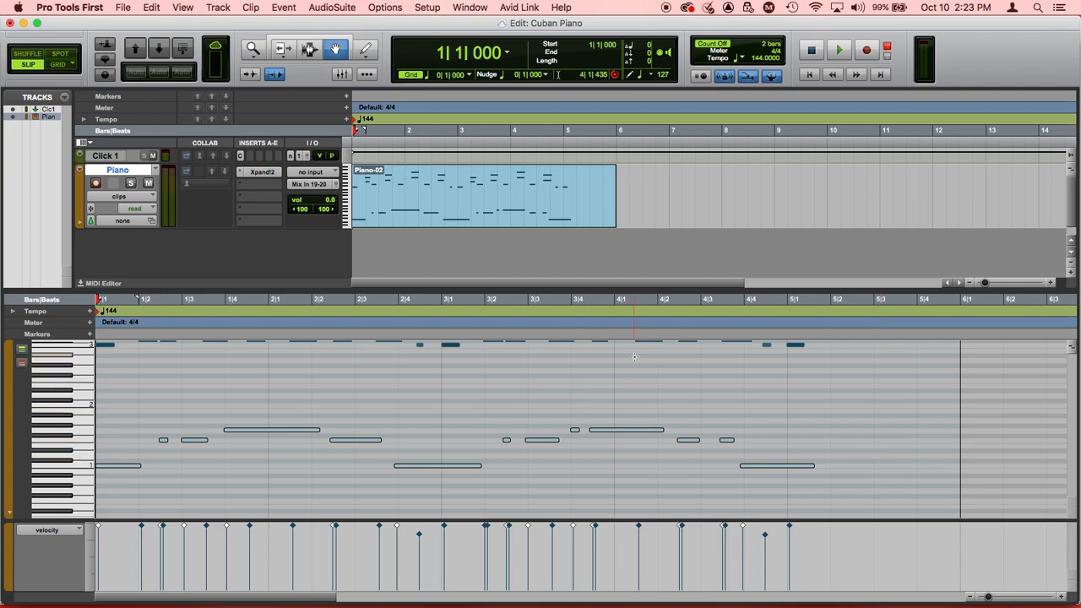
Step: Quantize the selected bass notes to a 1/8-note grid at 80% strength, play the result, and close the Event Operations window
{"action": "key", "text": "alt+0"}
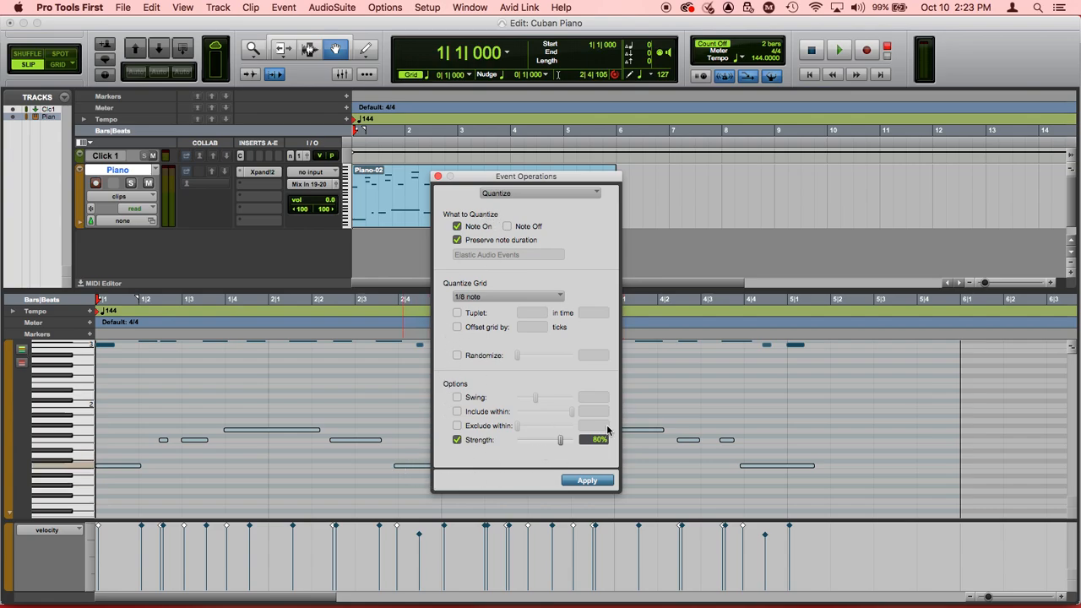
{"action": "left_click", "coordinate": [582, 481]}
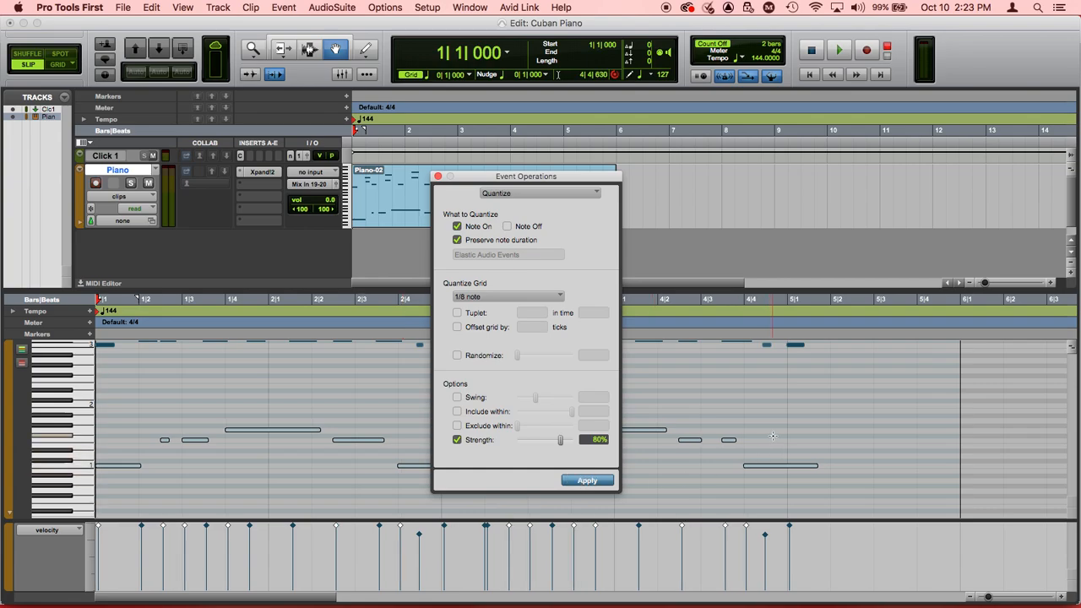
{"action": "key", "text": "space"}
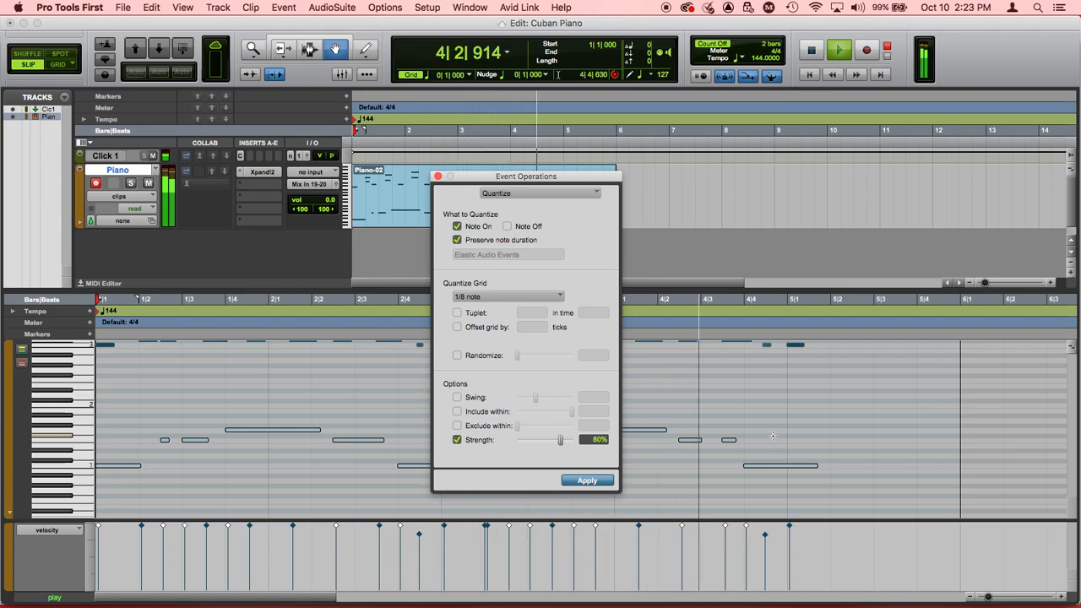
{"action": "key", "text": "space"}
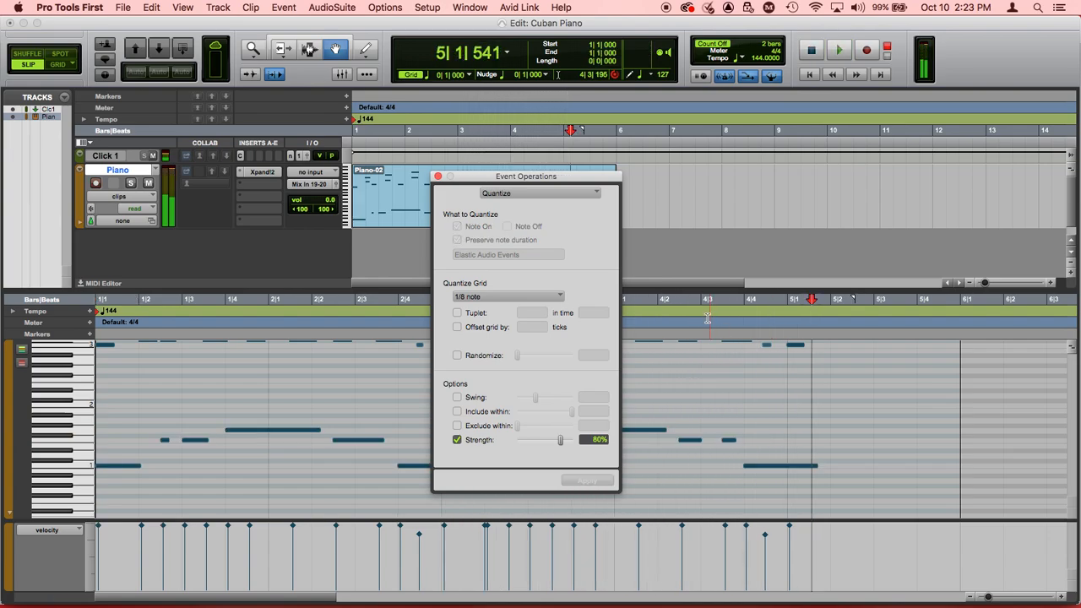
{"action": "left_click", "coordinate": [438, 176]}
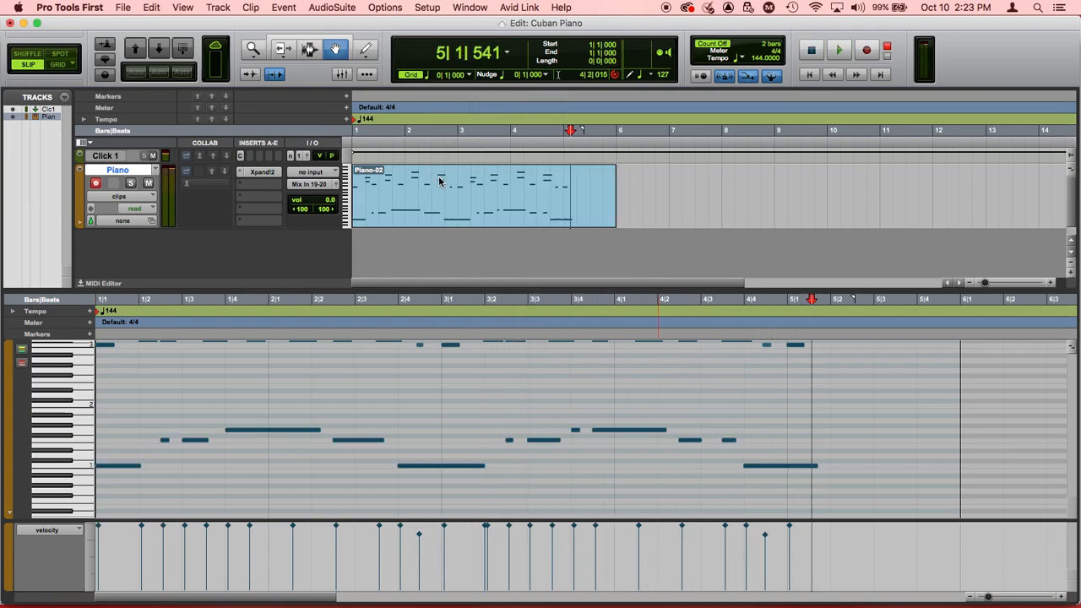
Step: Lower the velocities of the short F1 bass notes on beat 2 of bars 1 and 3, and play the clip from the session start
{"action": "left_click", "coordinate": [165, 440]}
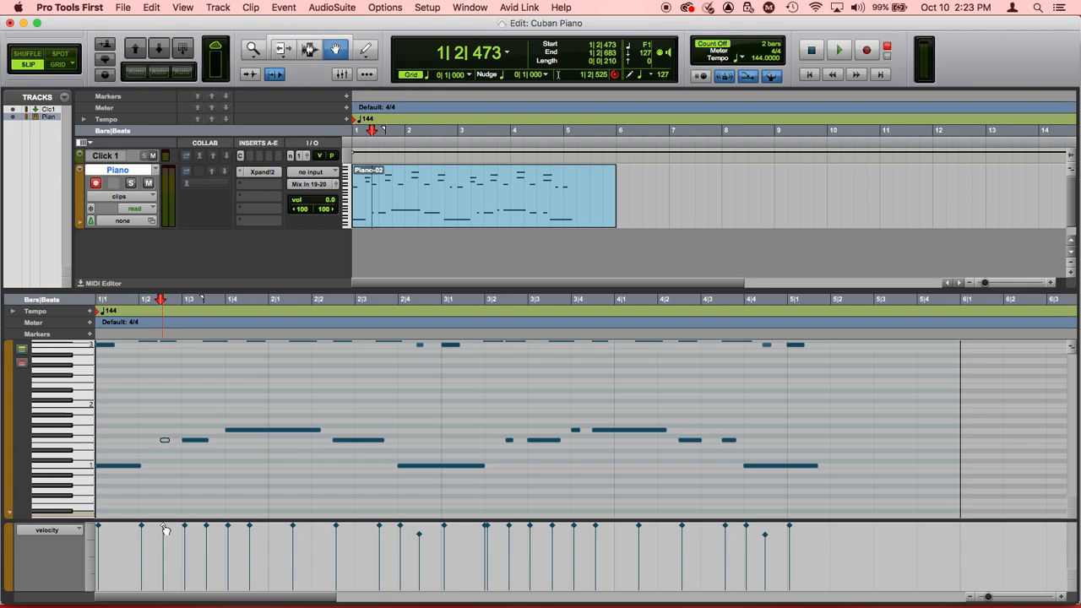
{"action": "left_click_drag", "start_coordinate": [163, 527], "coordinate": [163, 543]}
{"action": "left_click", "coordinate": [509, 440]}
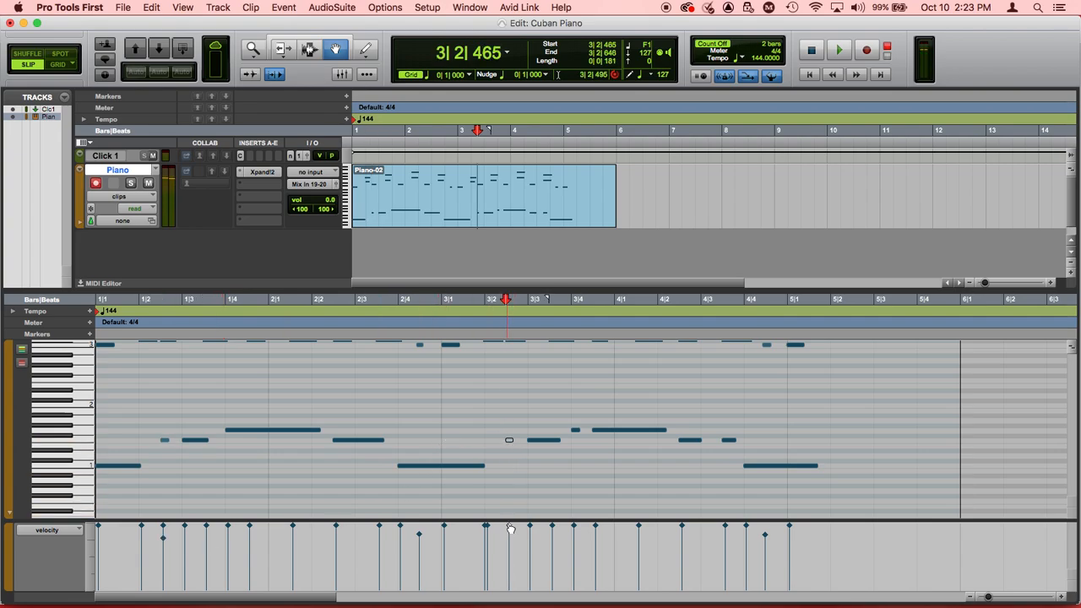
{"action": "left_click_drag", "start_coordinate": [510, 528], "coordinate": [511, 546]}
{"action": "key", "text": "Return"}
{"action": "key", "text": "space"}
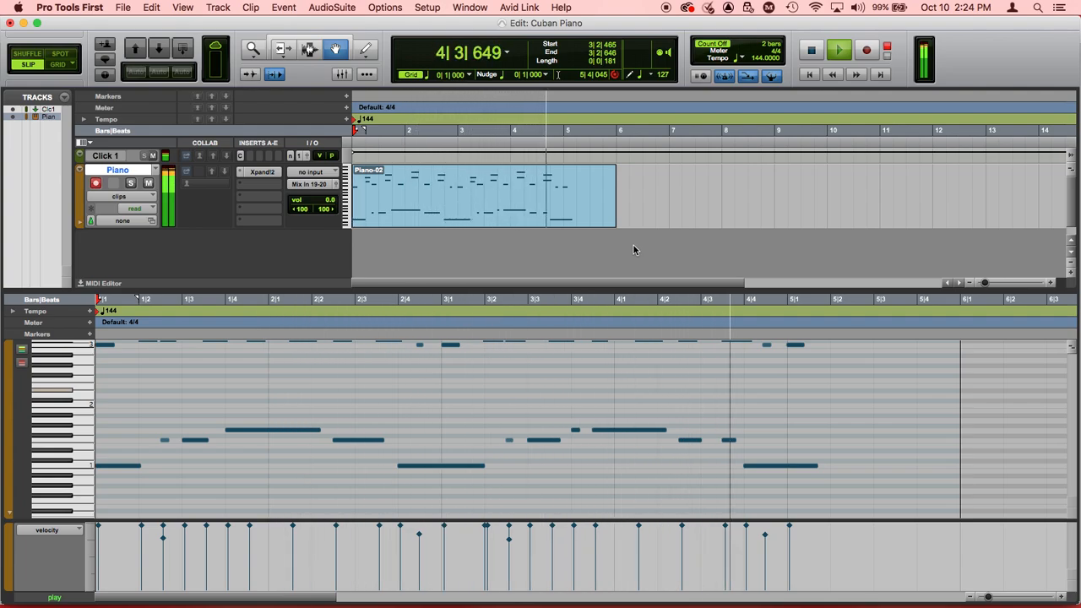
{"action": "key", "text": "space"}
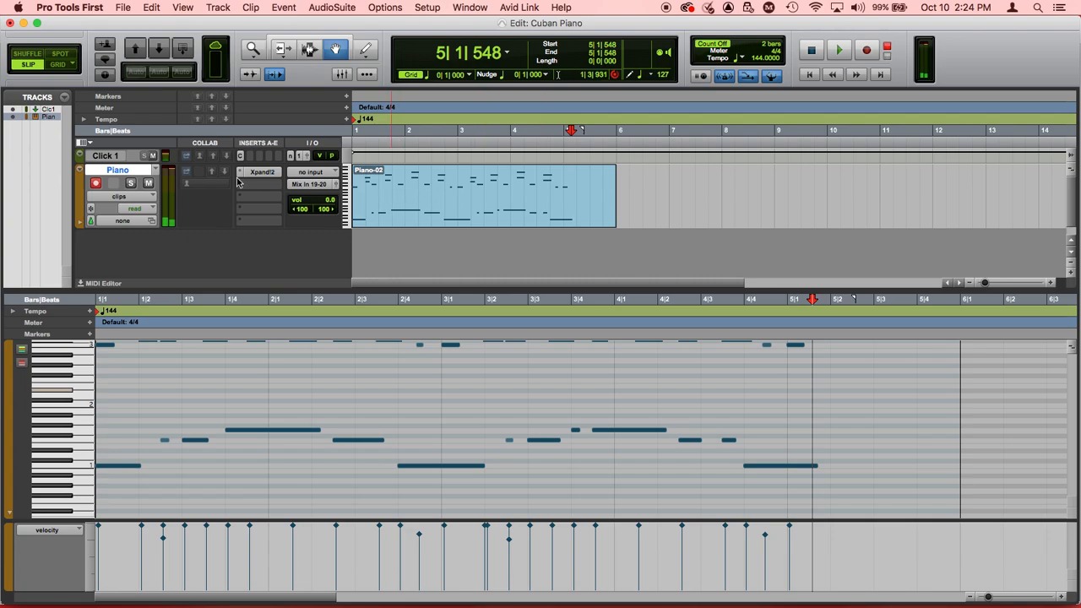
Step: Mute the Click 1 track and play the piano clip from the session start without the metronome
{"action": "left_click", "coordinate": [153, 157]}
{"action": "key", "text": "Return"}
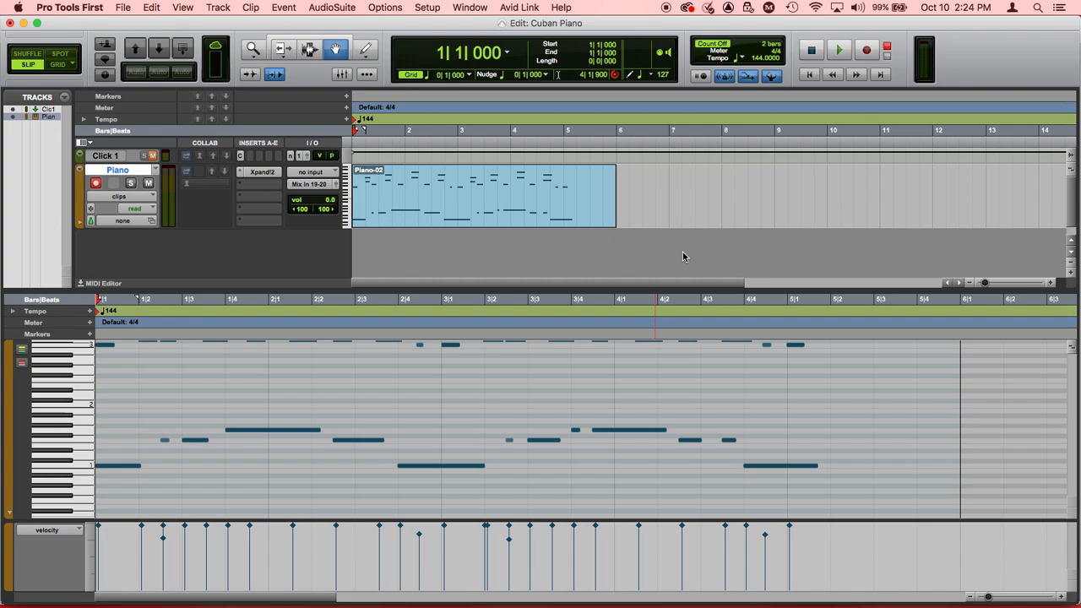
{"action": "key", "text": "space"}
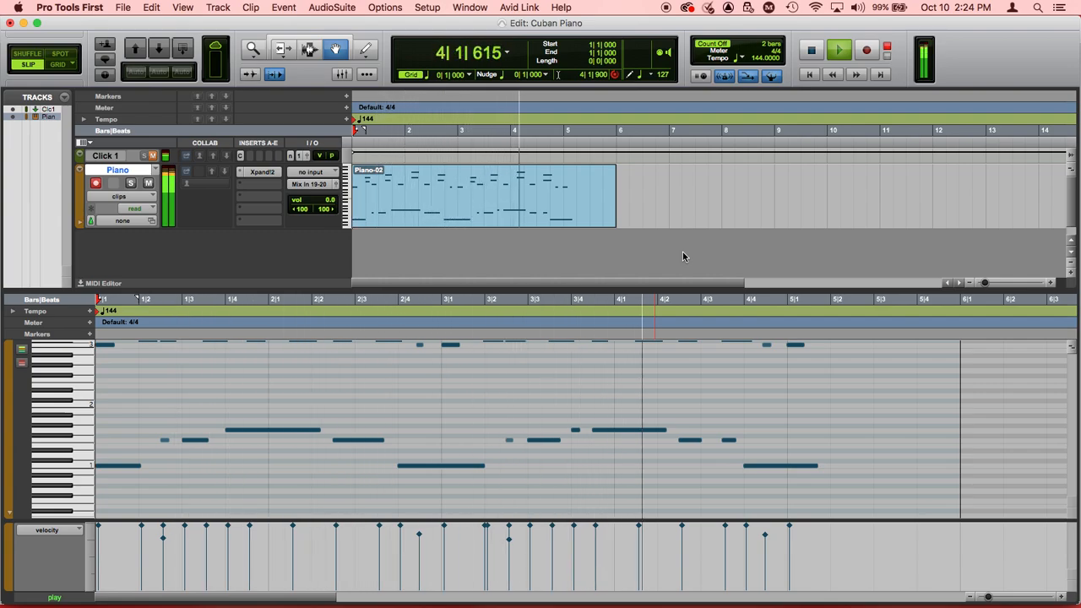
{"action": "key", "text": "space"}
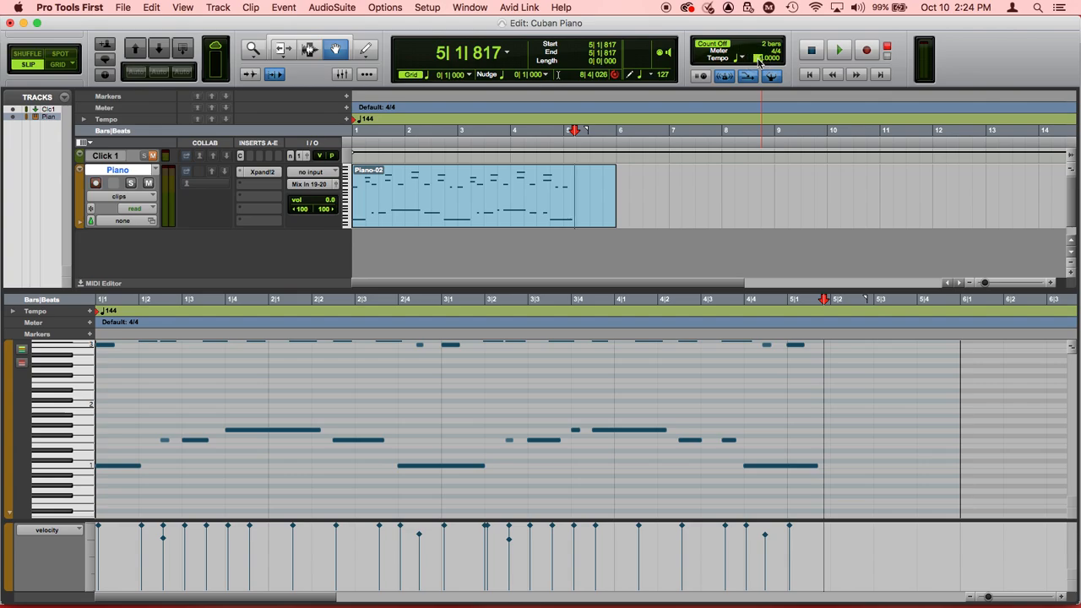
Step: Set the session tempo to 158 BPM and play the piano clip from the session start
{"action": "key", "text": "Return"}
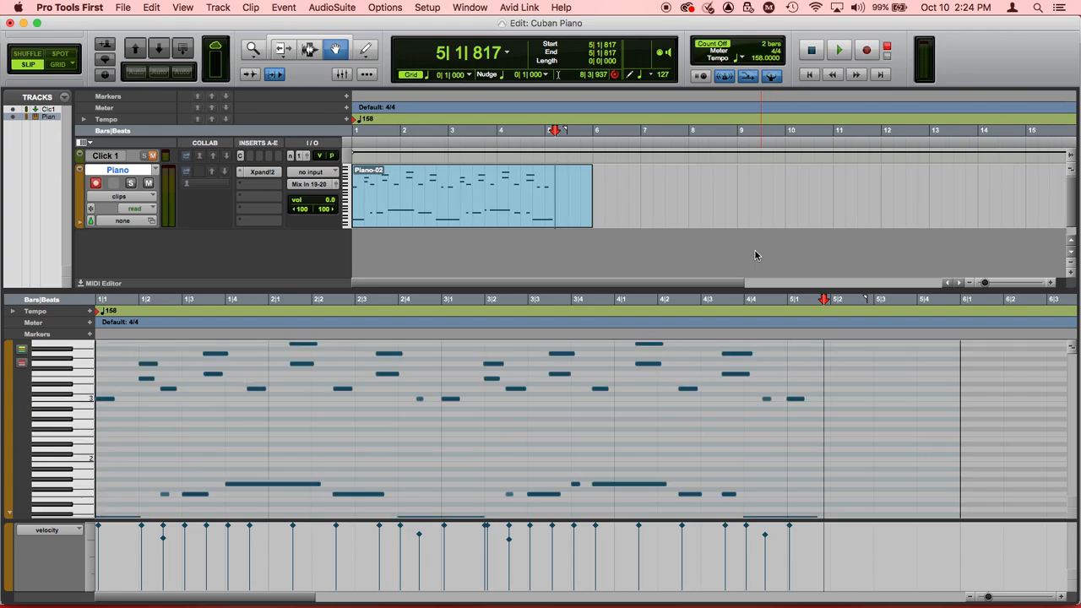
{"action": "key", "text": "Return"}
{"action": "key", "text": "space"}
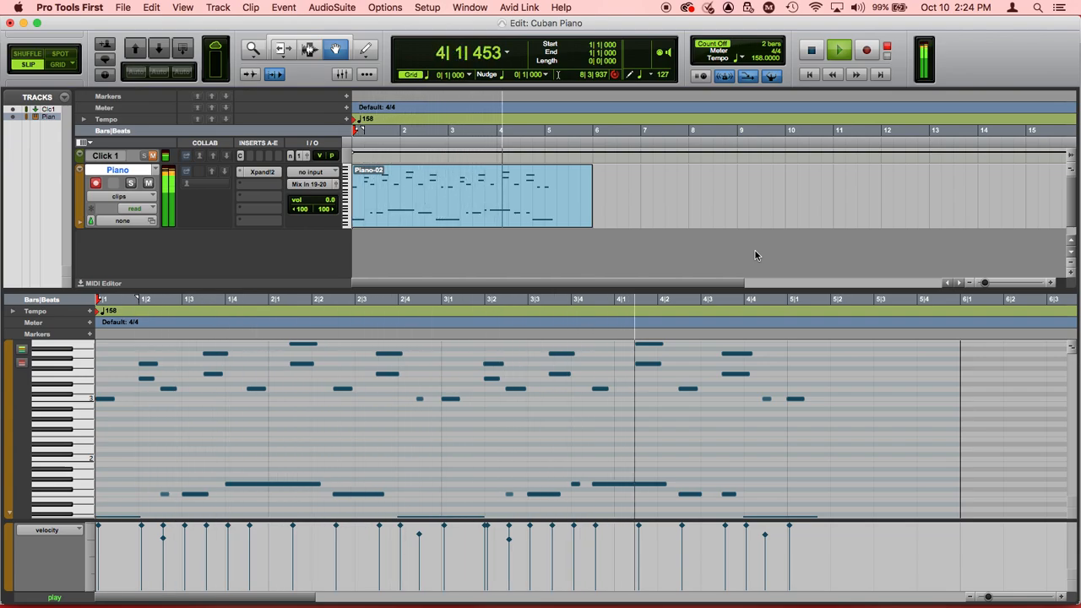
{"action": "key", "text": "space"}
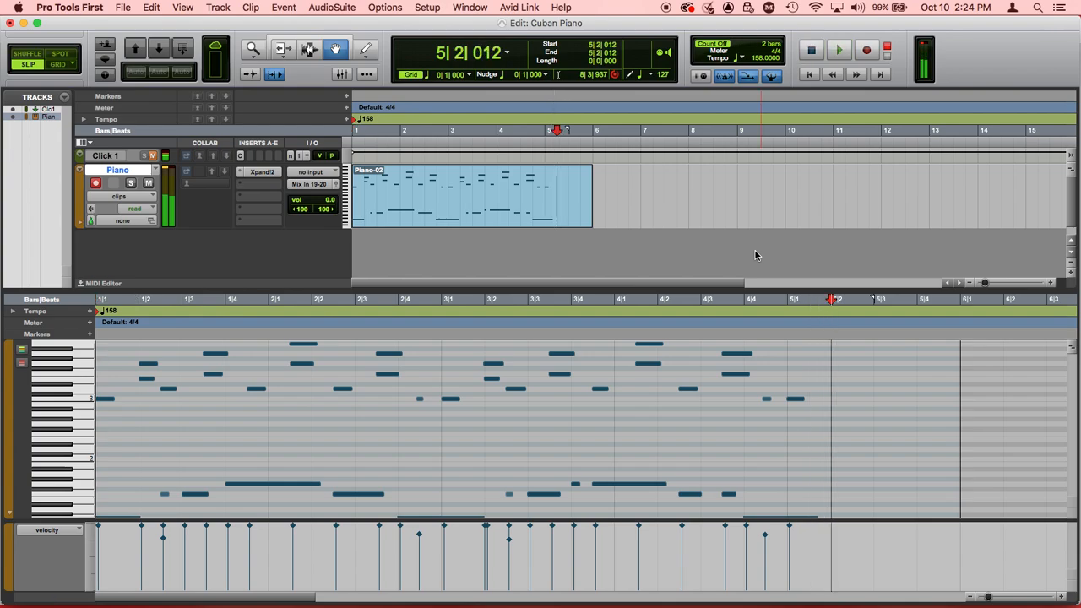